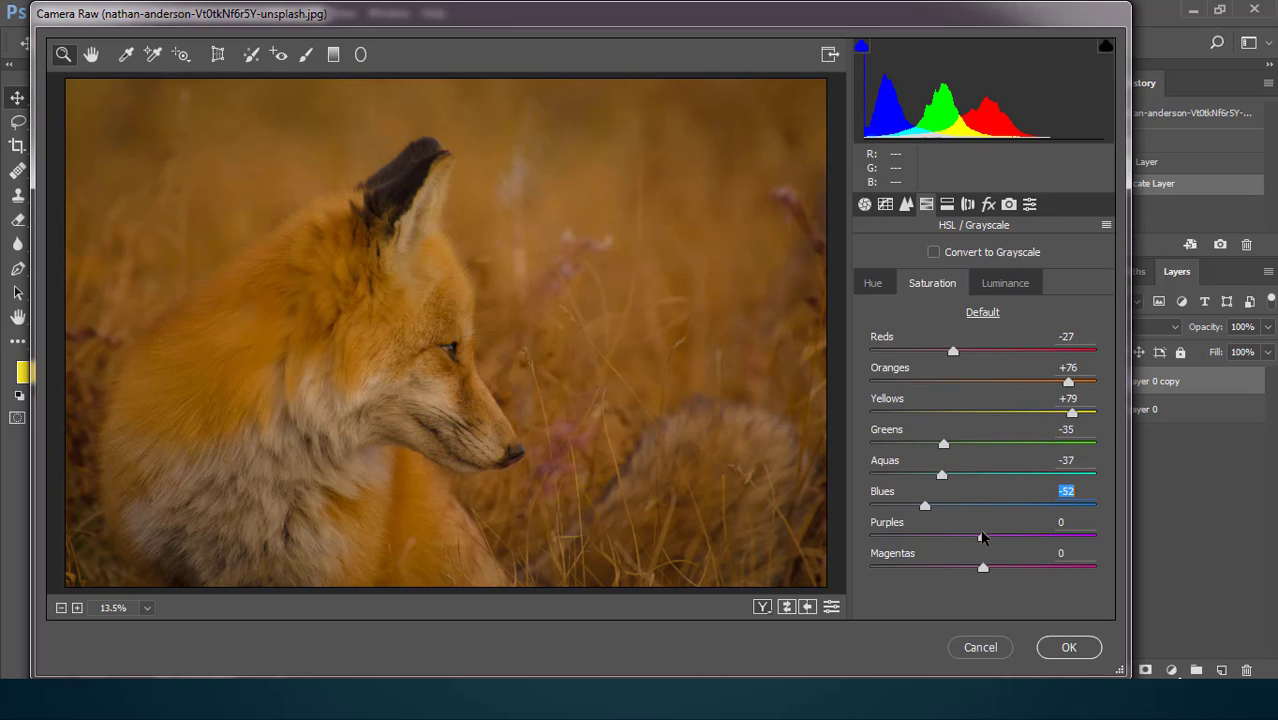
Set the HSL saturation of Purples to -63, Magentas to -67 and Reds to -19
{"action": "left_click_drag", "start_coordinate": [982, 537], "coordinate": [920, 537]}
{"action": "left_click_drag", "start_coordinate": [981, 568], "coordinate": [907, 569]}
{"action": "left_click_drag", "start_coordinate": [953, 351], "coordinate": [961, 352]}
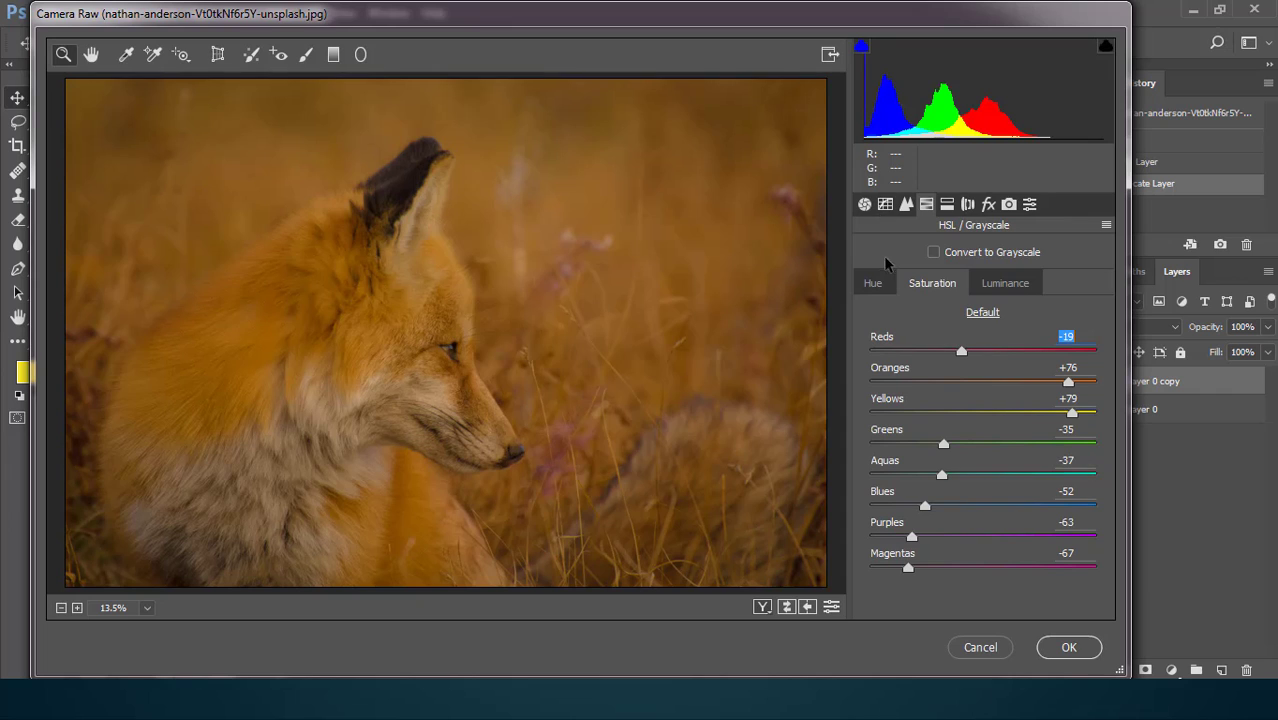
Set the HSL luminance of Reds to +6, Oranges to +1 and Yellows to -18
{"action": "left_click", "coordinate": [1000, 285]}
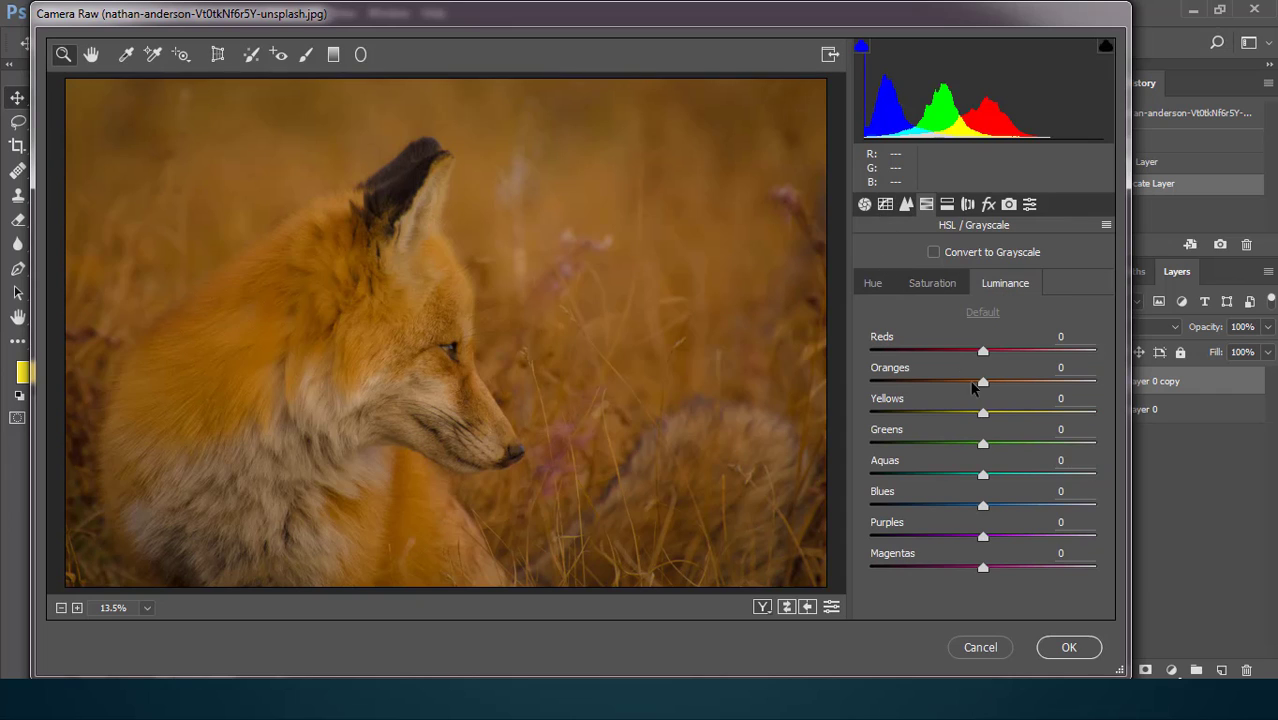
{"action": "left_click_drag", "start_coordinate": [983, 350], "coordinate": [990, 350]}
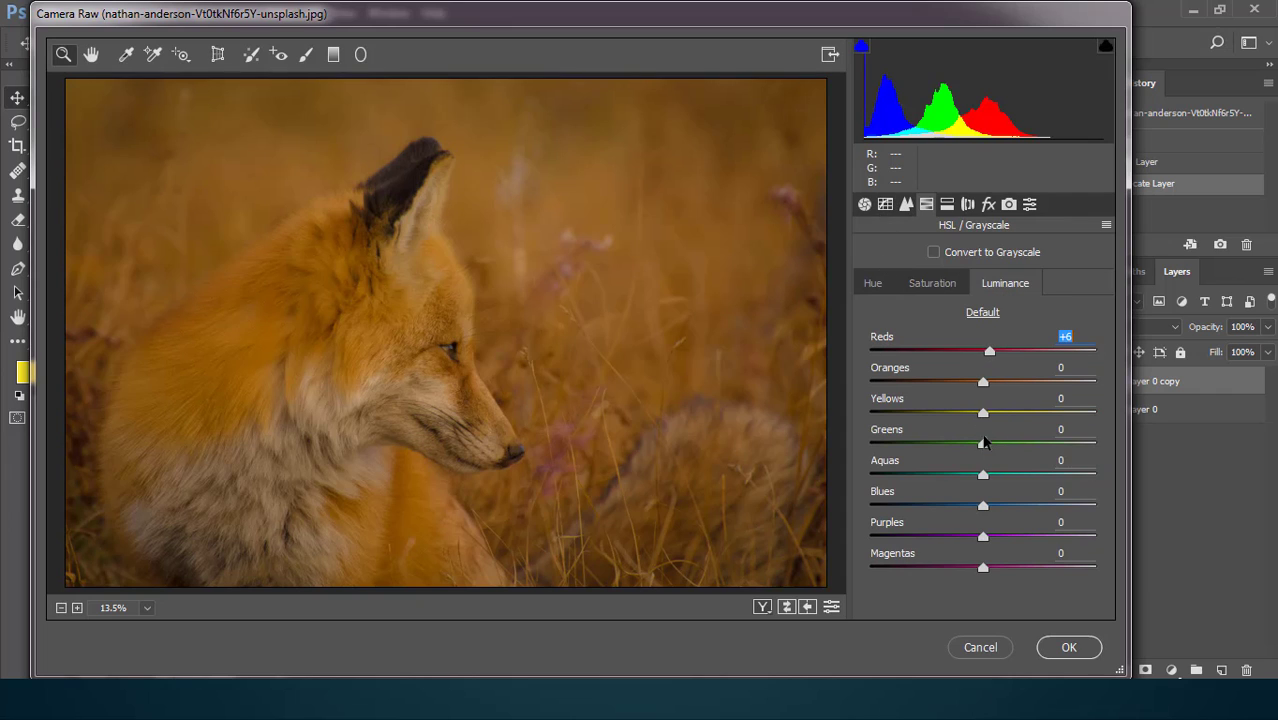
{"action": "left_click_drag", "start_coordinate": [983, 412], "coordinate": [984, 381]}
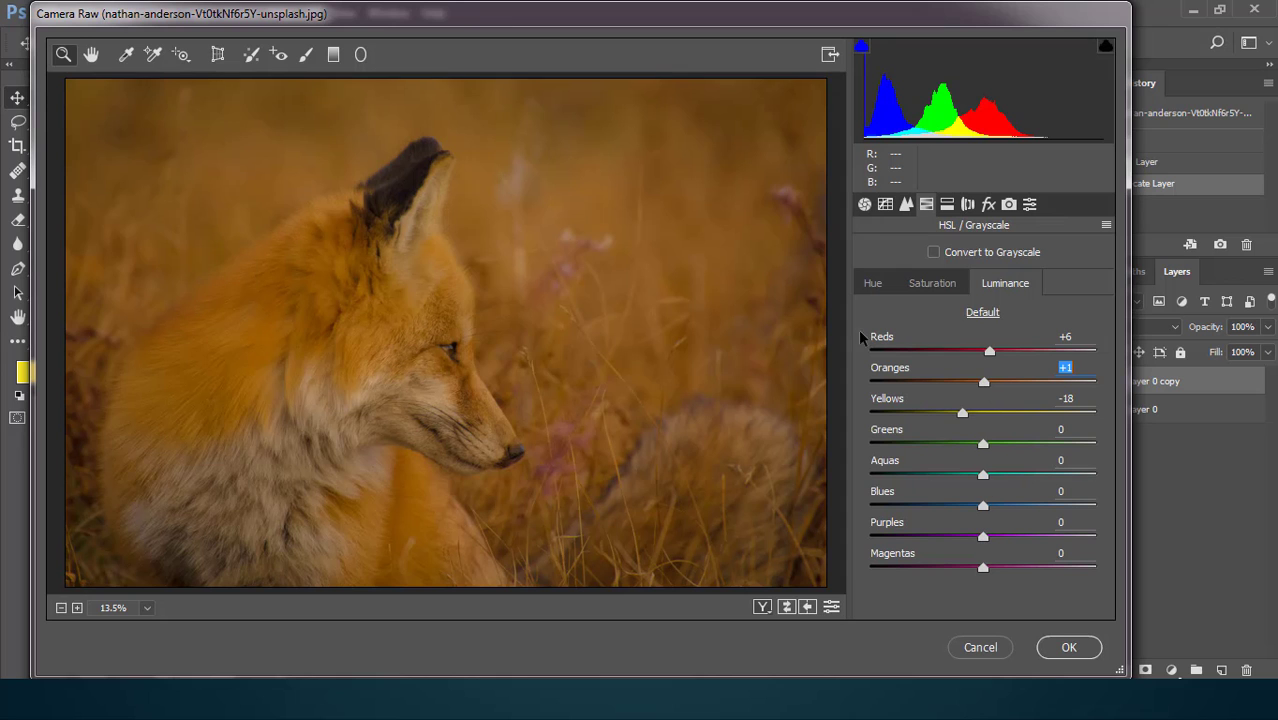
Set the basic Exposure to +0.55 and Blacks to -53
{"action": "left_click", "coordinate": [866, 206]}
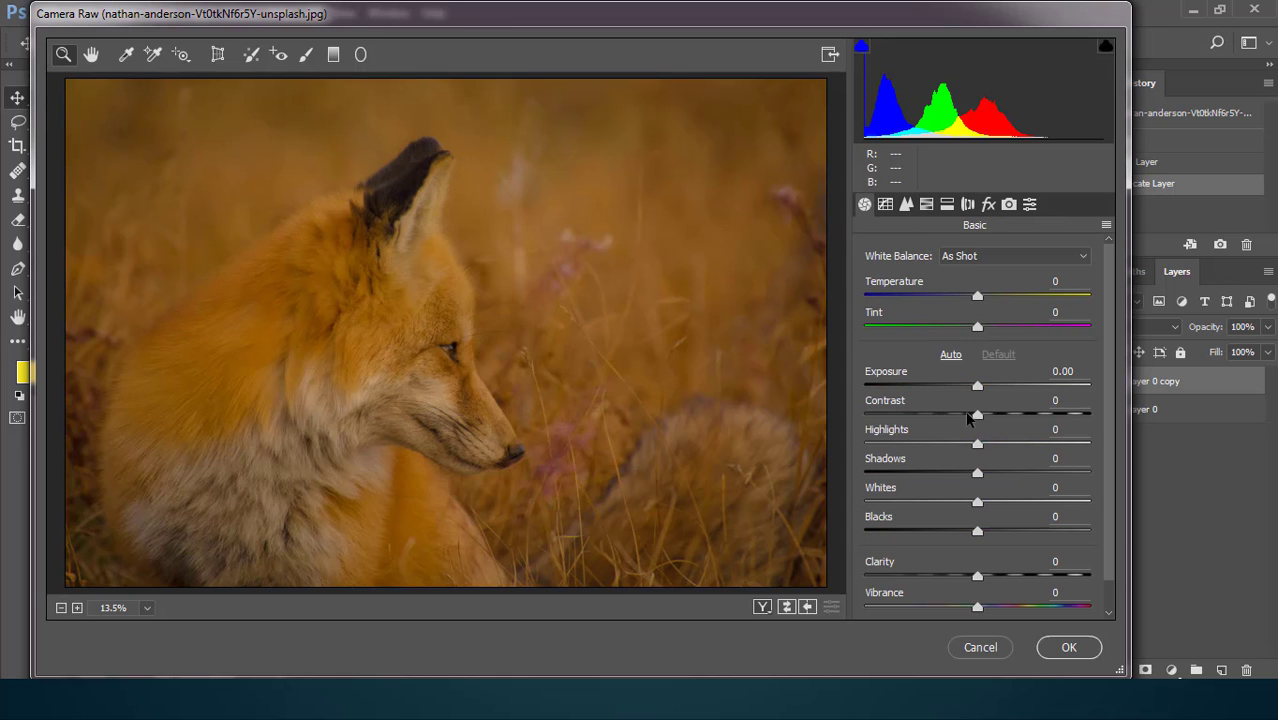
{"action": "left_click_drag", "start_coordinate": [977, 388], "coordinate": [989, 390]}
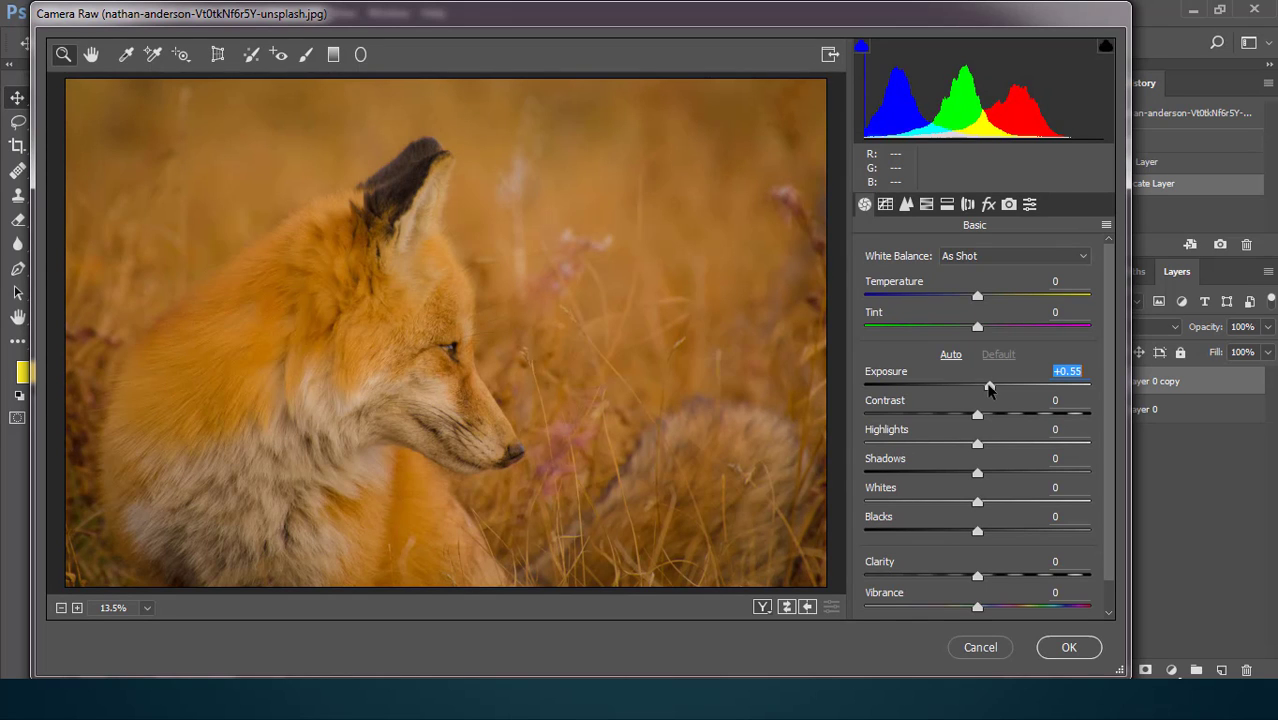
{"action": "left_click_drag", "start_coordinate": [972, 533], "coordinate": [916, 534]}
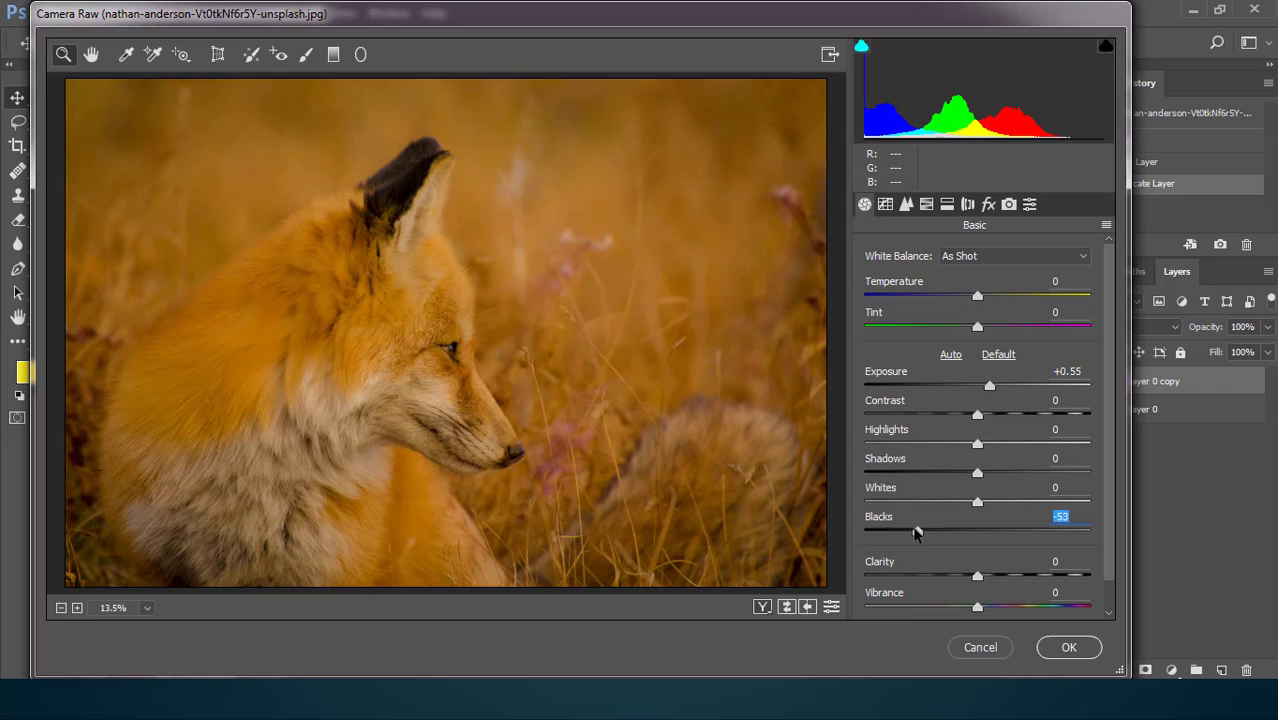
Set Clarity to -5, raise Vibrance moderately, and apply the Camera Raw filter, comparing Layer 0 copy with the original
{"action": "left_click", "coordinate": [978, 576]}
{"action": "mouse_move", "coordinate": [971, 577]}
{"action": "left_mouse_down"}
{"action": "mouse_move", "coordinate": [960, 578]}
{"action": "mouse_move", "coordinate": [975, 578]}
{"action": "left_mouse_up"}
{"action": "scroll", "coordinate": [1043, 561], "scroll_direction": "down", "scroll_amount": 1}
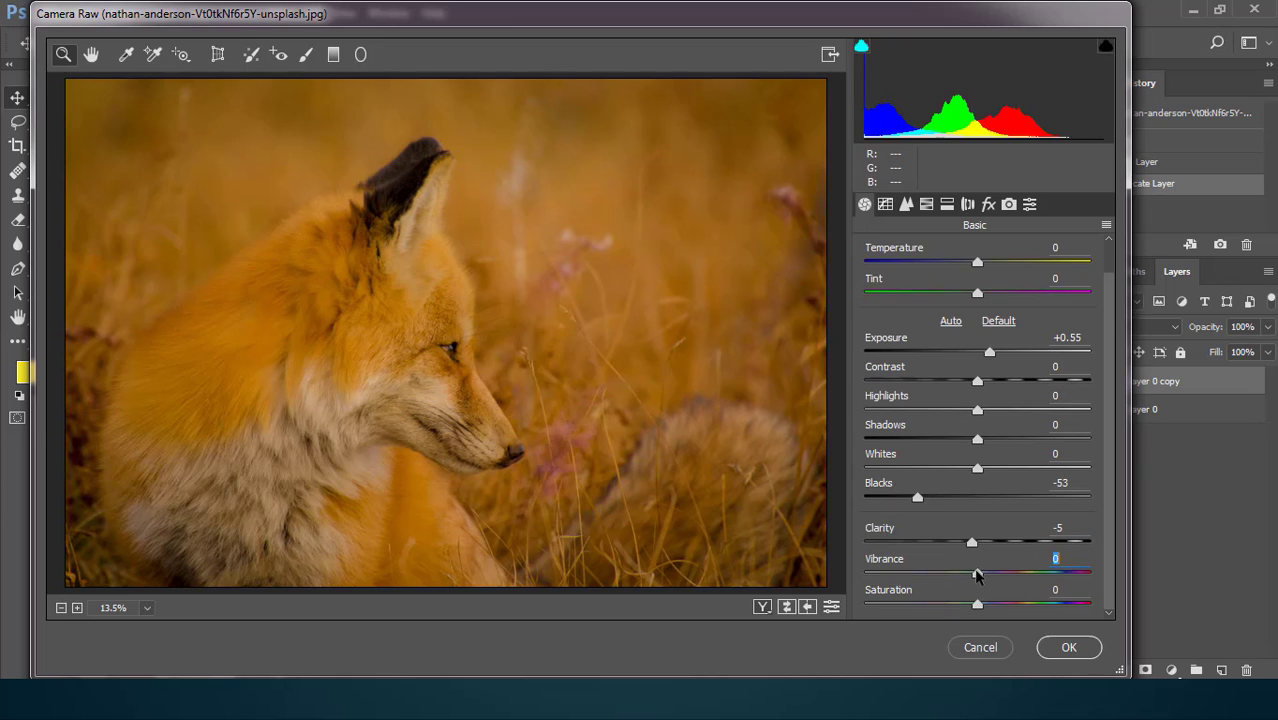
{"action": "left_click_drag", "start_coordinate": [977, 575], "coordinate": [998, 578]}
{"action": "mouse_move", "coordinate": [1001, 577]}
{"action": "left_mouse_down"}
{"action": "mouse_move", "coordinate": [967, 579]}
{"action": "mouse_move", "coordinate": [997, 577]}
{"action": "left_mouse_up"}
{"action": "left_click", "coordinate": [1068, 648]}
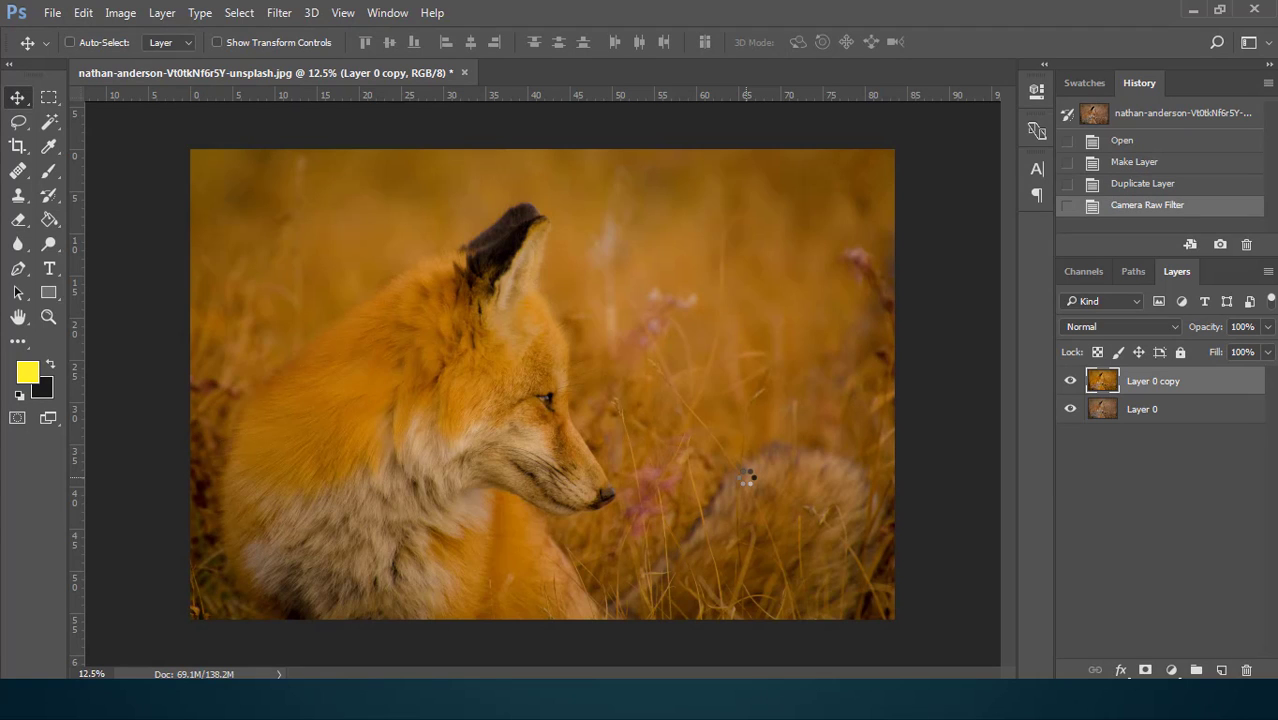
{"action": "left_click", "coordinate": [1069, 381]}
{"action": "left_click", "coordinate": [1069, 381]}
Add a Photo Filter adjustment layer above Layer 0 copy and give it a custom dark brown color
{"action": "left_click", "coordinate": [1171, 670]}
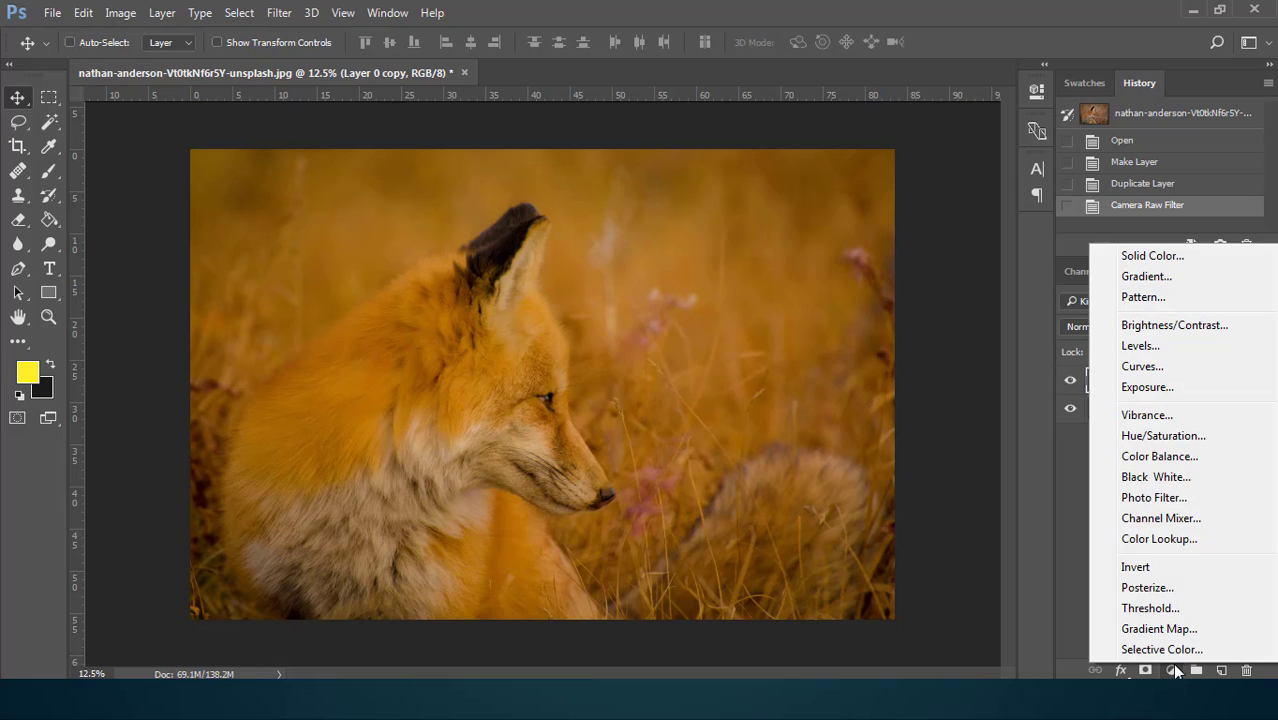
{"action": "left_click", "coordinate": [1155, 500]}
{"action": "left_click", "coordinate": [808, 172]}
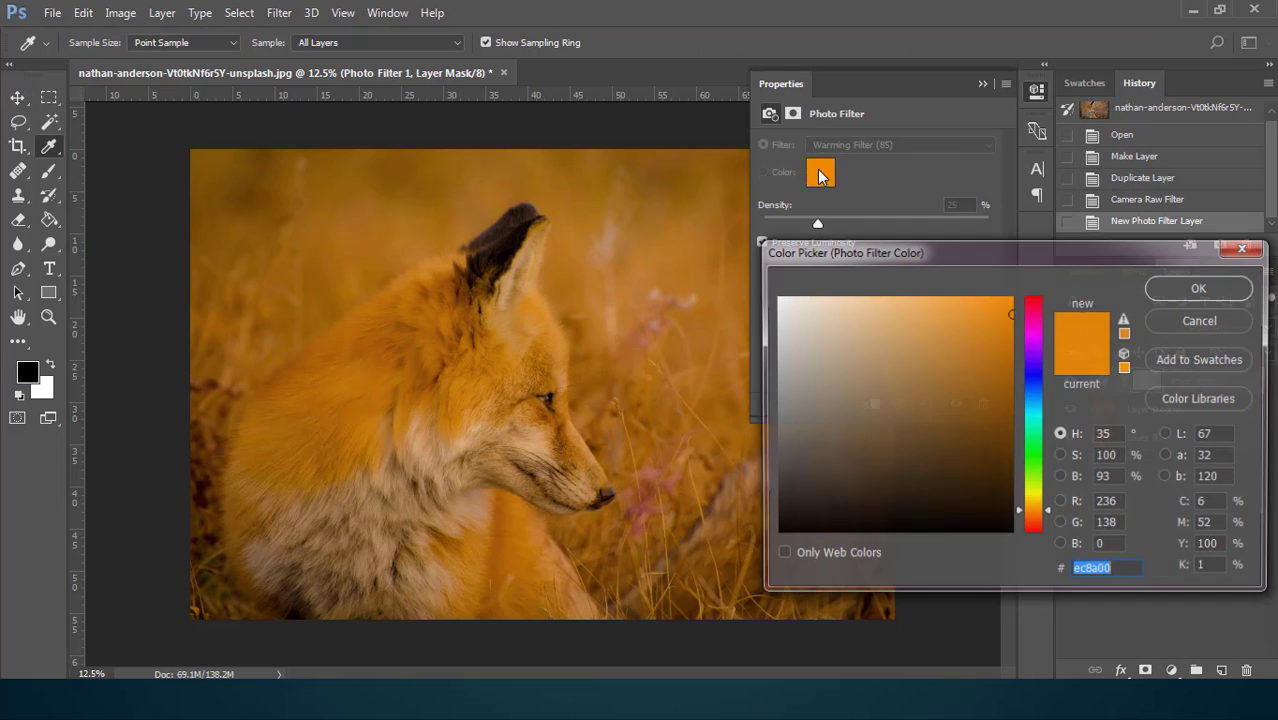
{"action": "left_click", "coordinate": [963, 452]}
{"action": "left_click_drag", "start_coordinate": [963, 452], "coordinate": [1002, 465]}
{"action": "left_click", "coordinate": [1190, 289]}
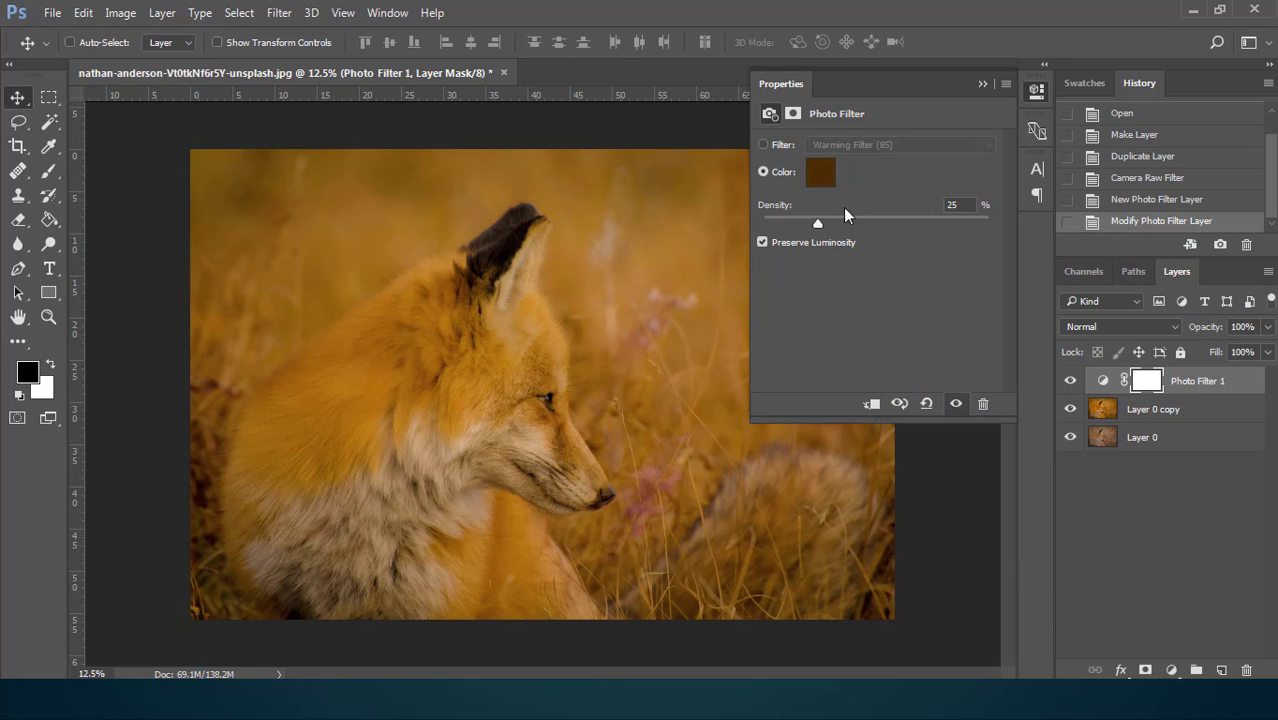
Increase the photo filter's density and reduce the adjustment layer's opacity to 20%
{"action": "left_click_drag", "start_coordinate": [820, 228], "coordinate": [881, 238]}
{"action": "left_click", "coordinate": [982, 84]}
{"action": "left_click", "coordinate": [1268, 327]}
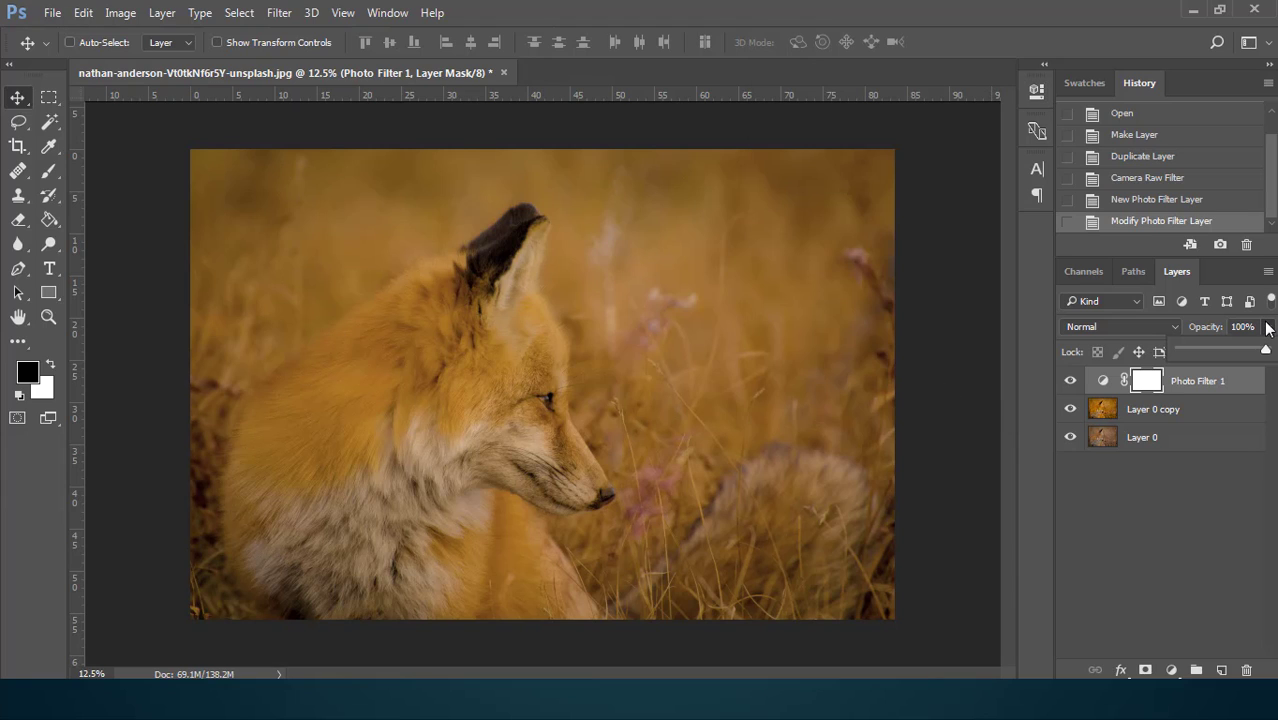
{"action": "left_click_drag", "start_coordinate": [1244, 349], "coordinate": [1219, 347]}
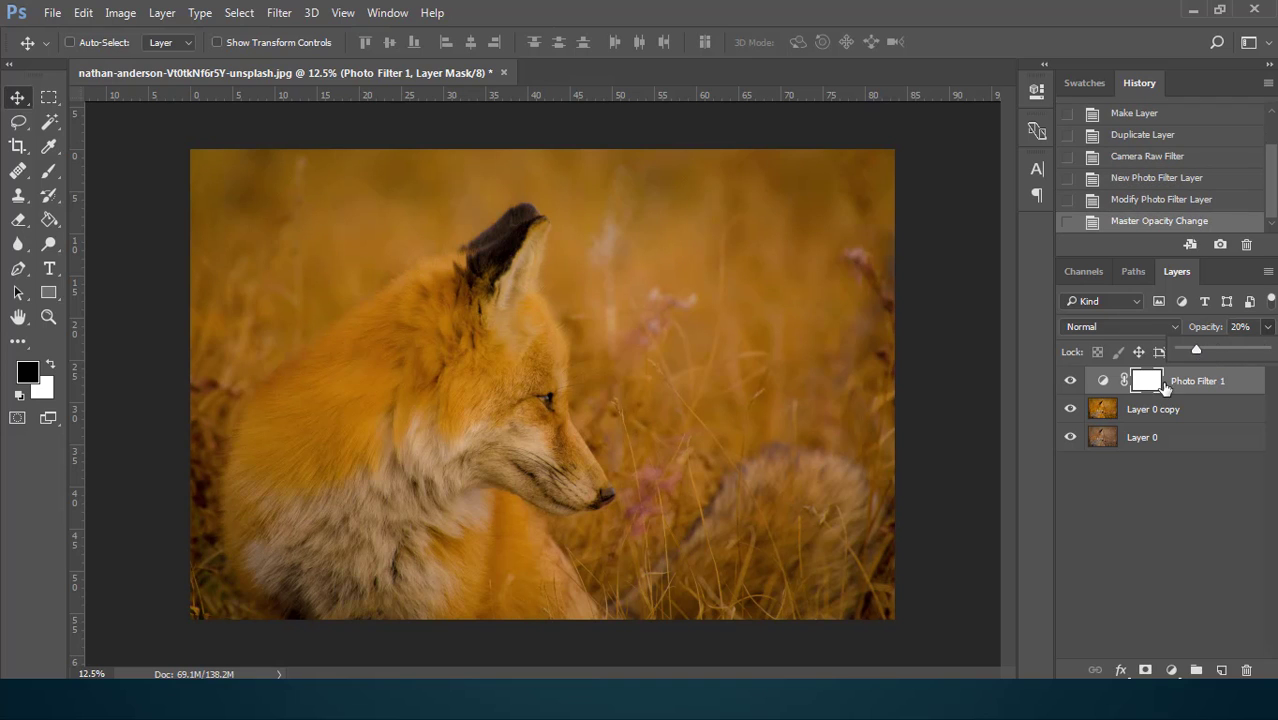
Paint the Photo Filter mask black over the background around the fox with a large soft brush at 49% opacity
{"action": "left_click", "coordinate": [49, 170]}
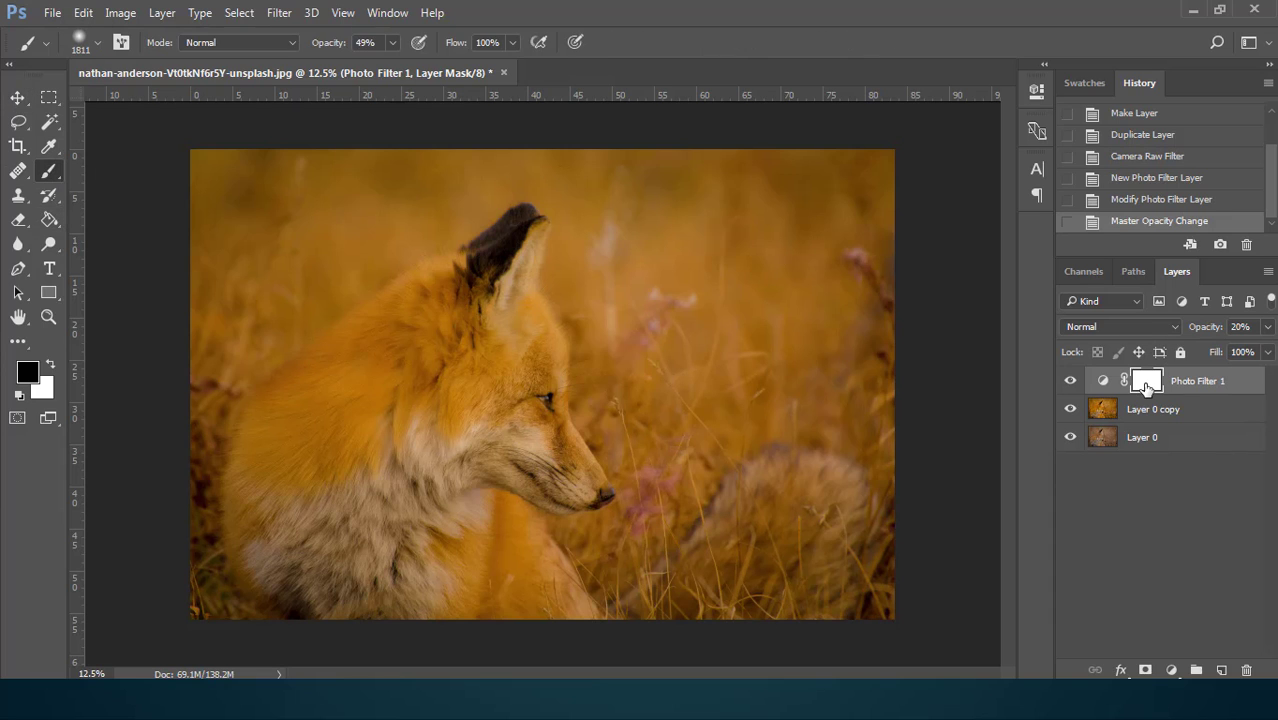
{"action": "left_click", "coordinate": [27, 372]}
{"action": "left_click", "coordinate": [1200, 287]}
{"action": "left_click", "coordinate": [864, 168]}
{"action": "left_click", "coordinate": [859, 317]}
{"action": "left_click", "coordinate": [859, 356]}
{"action": "left_click", "coordinate": [858, 394]}
{"action": "left_click", "coordinate": [845, 237]}
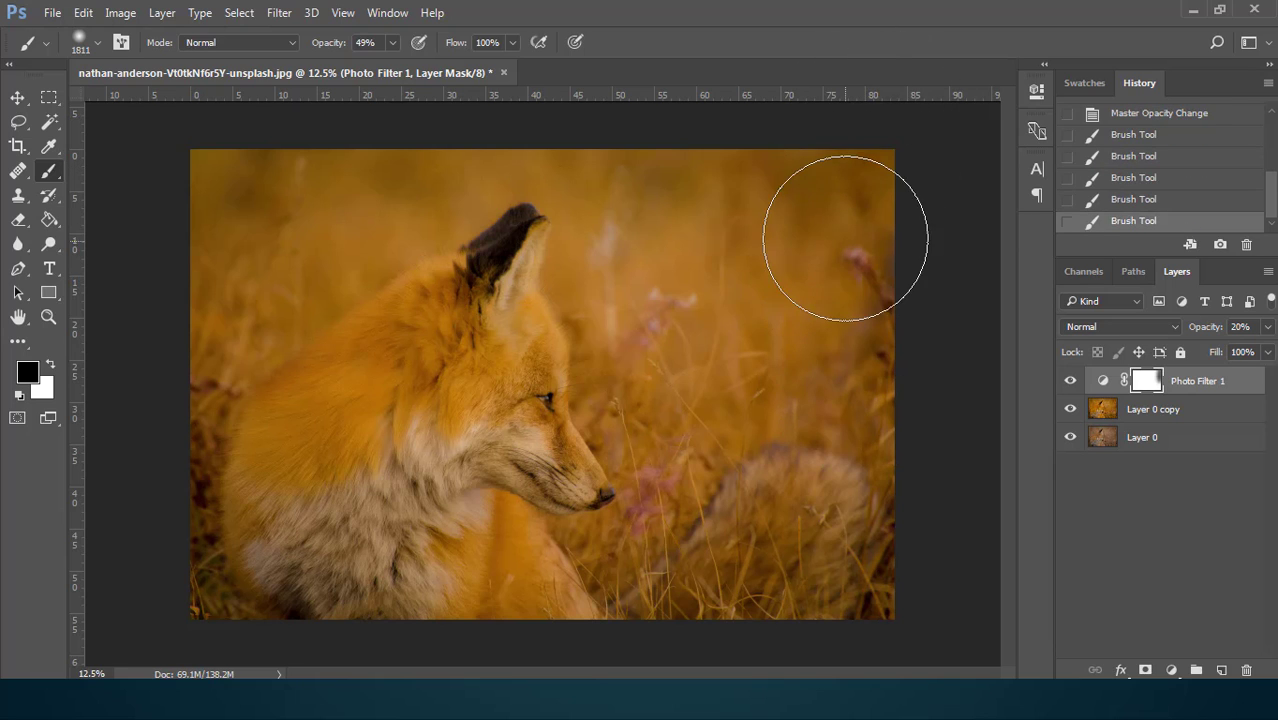
{"action": "left_click", "coordinate": [794, 472]}
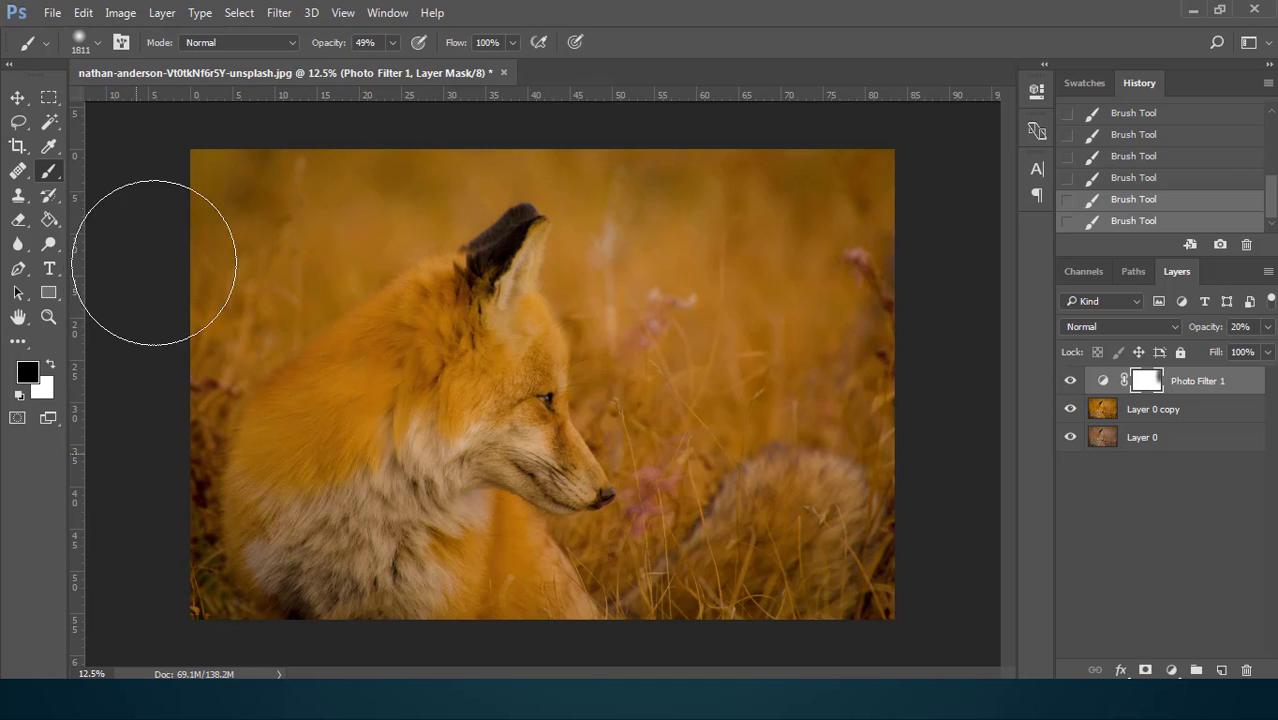
{"action": "mouse_move", "coordinate": [538, 133]}
{"action": "left_mouse_down"}
{"action": "mouse_move", "coordinate": [673, 368]}
{"action": "mouse_move", "coordinate": [733, 577]}
{"action": "mouse_move", "coordinate": [880, 180]}
{"action": "mouse_move", "coordinate": [691, 465]}
{"action": "left_mouse_up"}
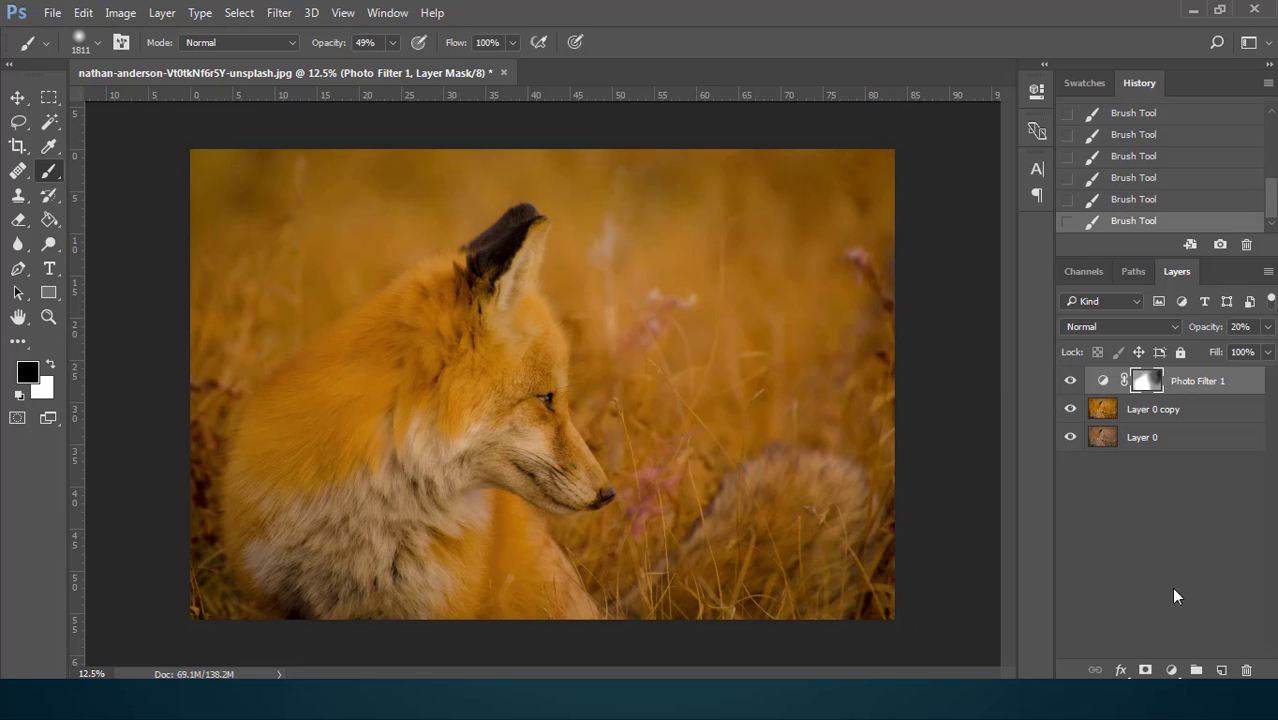
Add a Gradient Fill layer and change the gradient's starting color stop to green 1a8b00
{"action": "left_click", "coordinate": [1173, 669]}
{"action": "left_click", "coordinate": [1171, 277]}
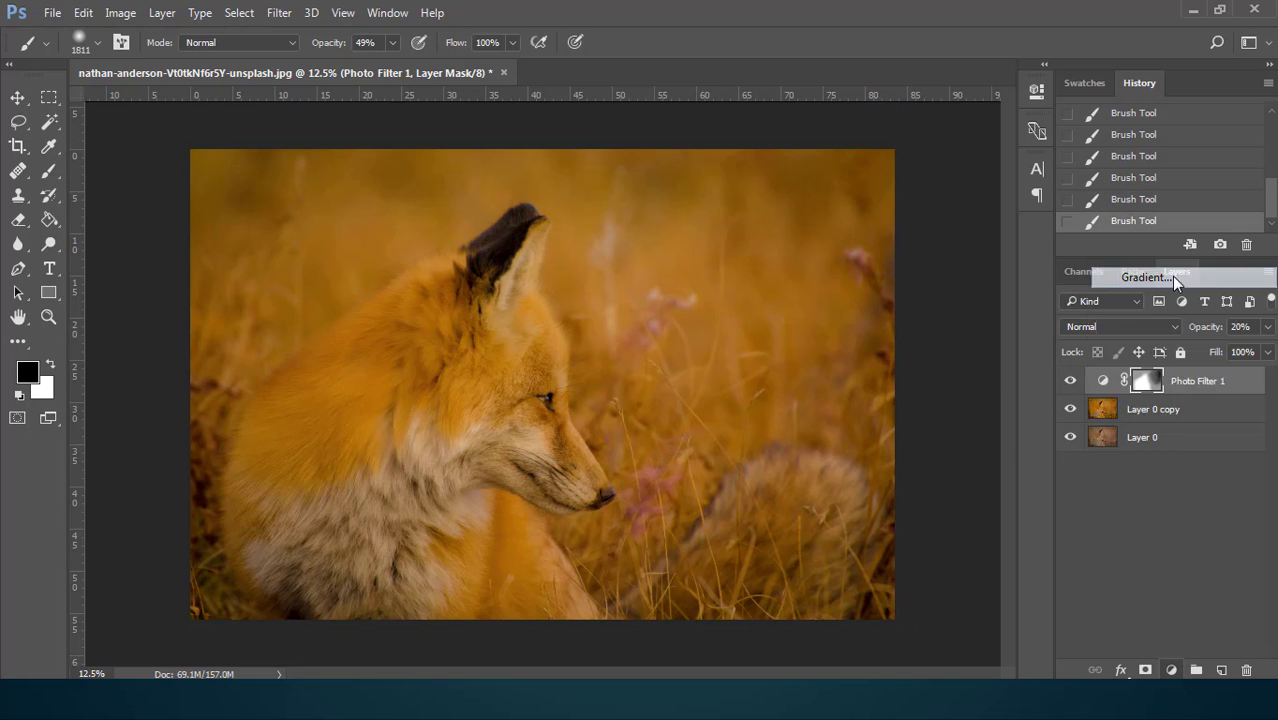
{"action": "left_click", "coordinate": [880, 235]}
{"action": "left_click", "coordinate": [859, 560]}
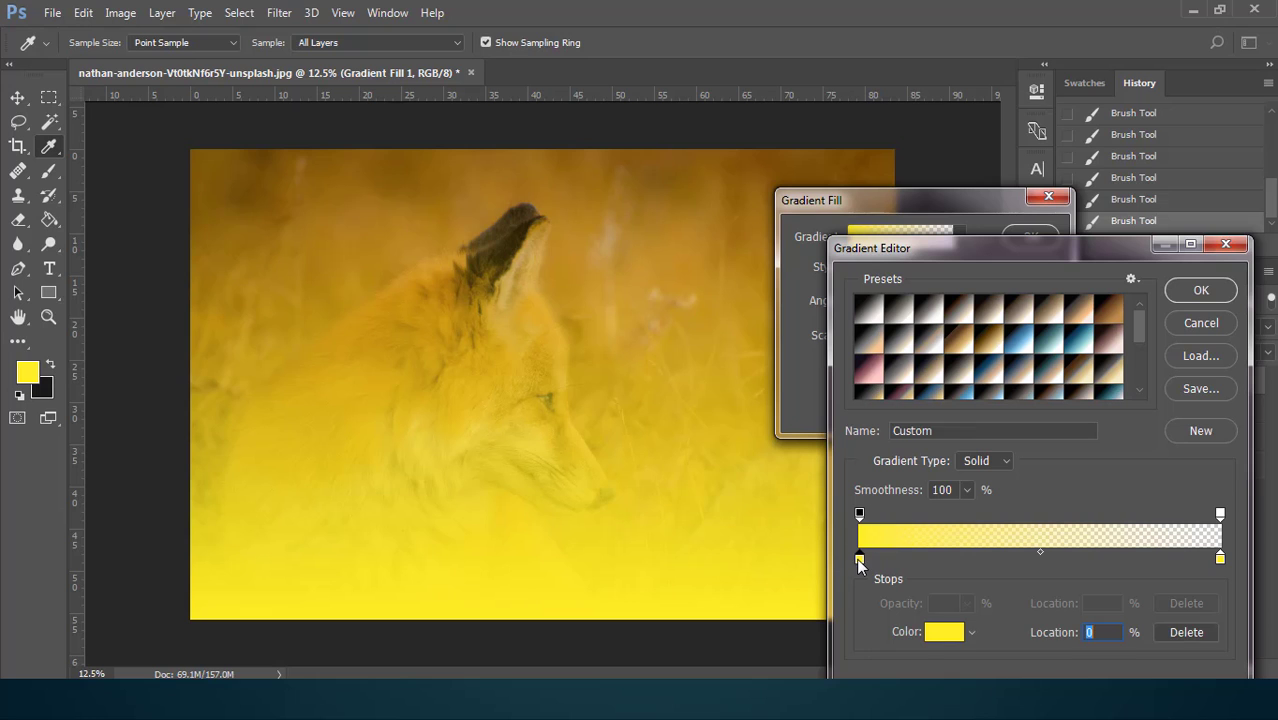
{"action": "left_click", "coordinate": [945, 634]}
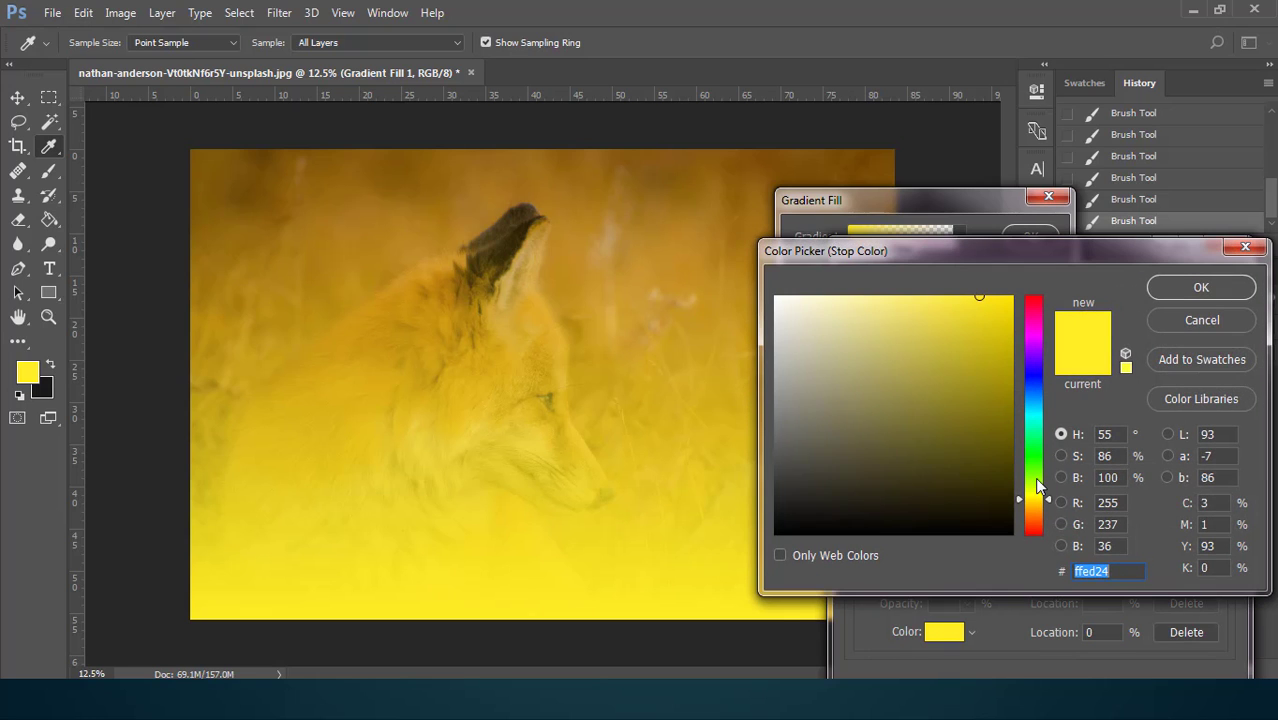
{"action": "left_click_drag", "start_coordinate": [1037, 492], "coordinate": [1038, 472]}
{"action": "mouse_move", "coordinate": [988, 389]}
{"action": "left_mouse_down"}
{"action": "mouse_move", "coordinate": [1007, 415]}
{"action": "mouse_move", "coordinate": [1013, 404]}
{"action": "left_mouse_up"}
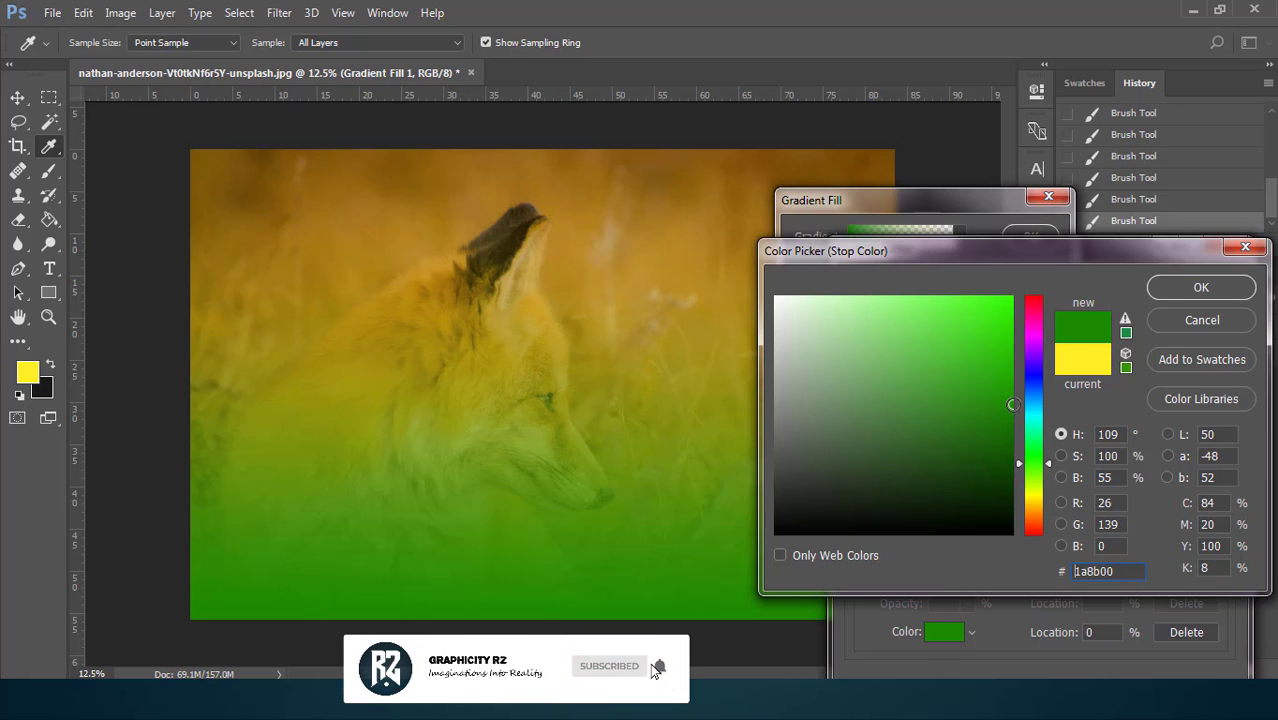
{"action": "left_click", "coordinate": [1176, 292]}
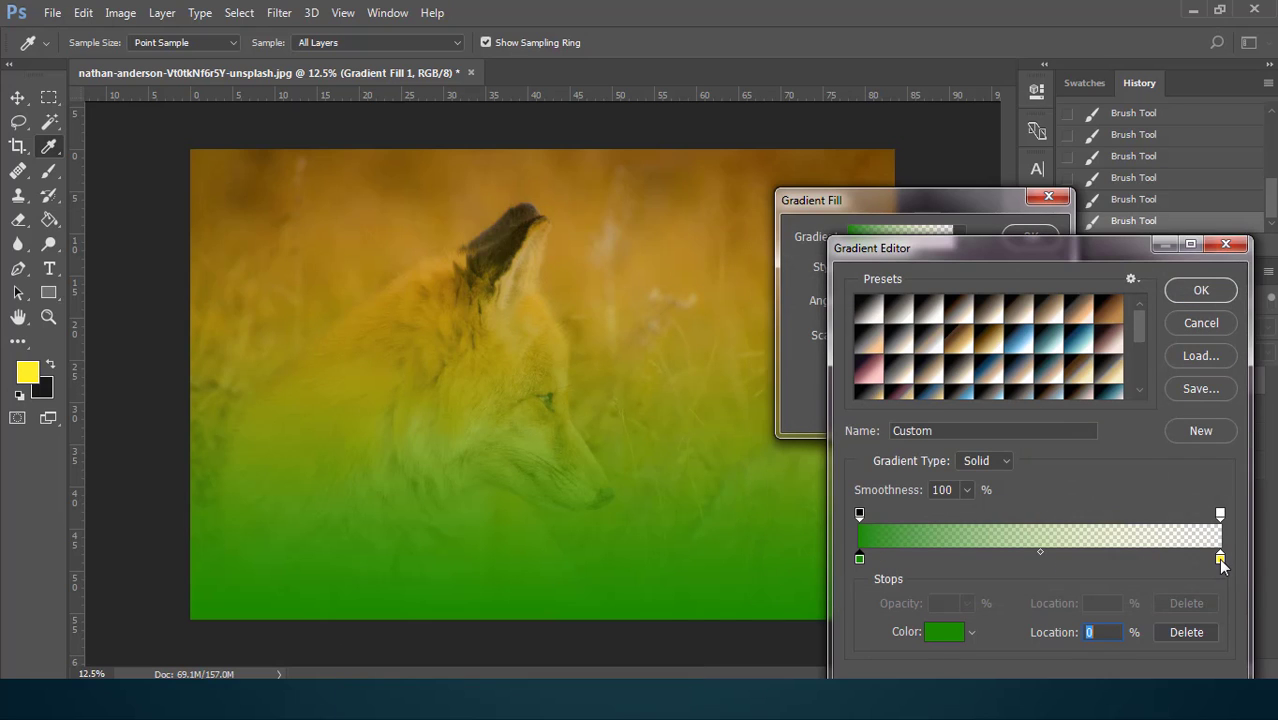
Remove the gradient's yellow end stop, shift the green fade down toward the bottom of the photo, and apply the fill
{"action": "left_click_drag", "start_coordinate": [1220, 557], "coordinate": [1224, 620]}
{"action": "left_click", "coordinate": [1201, 290]}
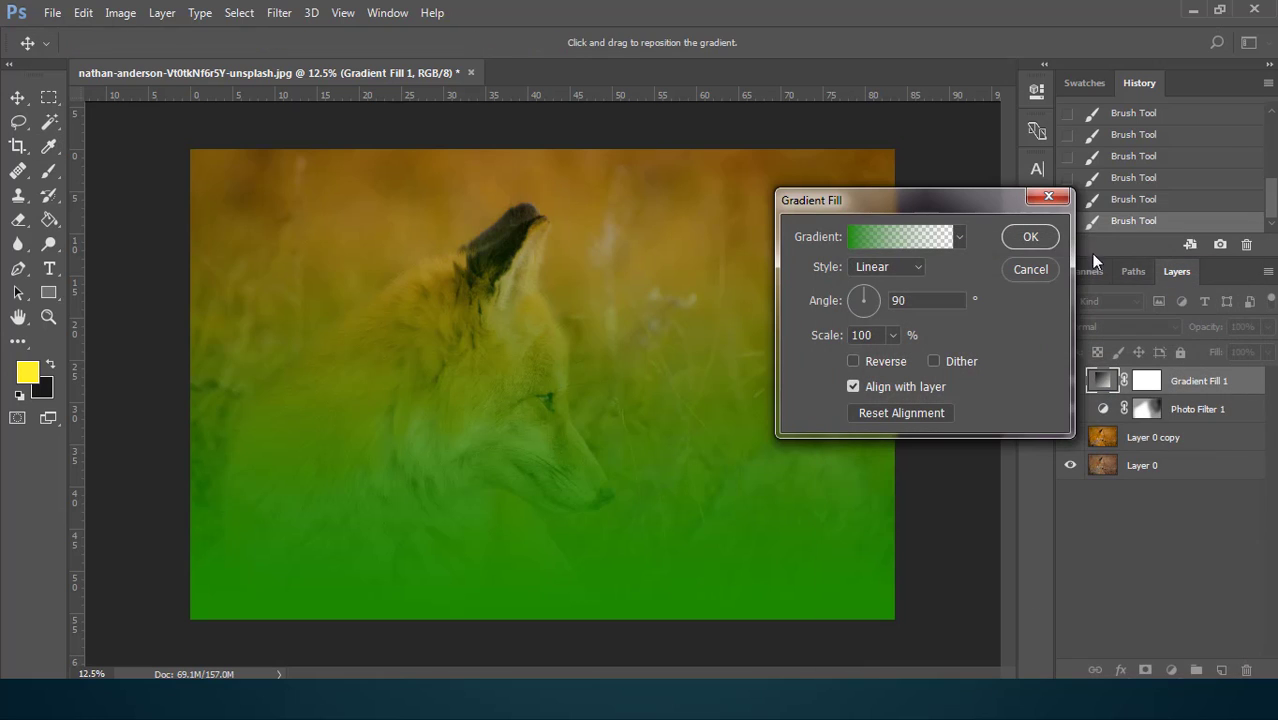
{"action": "left_click_drag", "start_coordinate": [586, 398], "coordinate": [576, 513]}
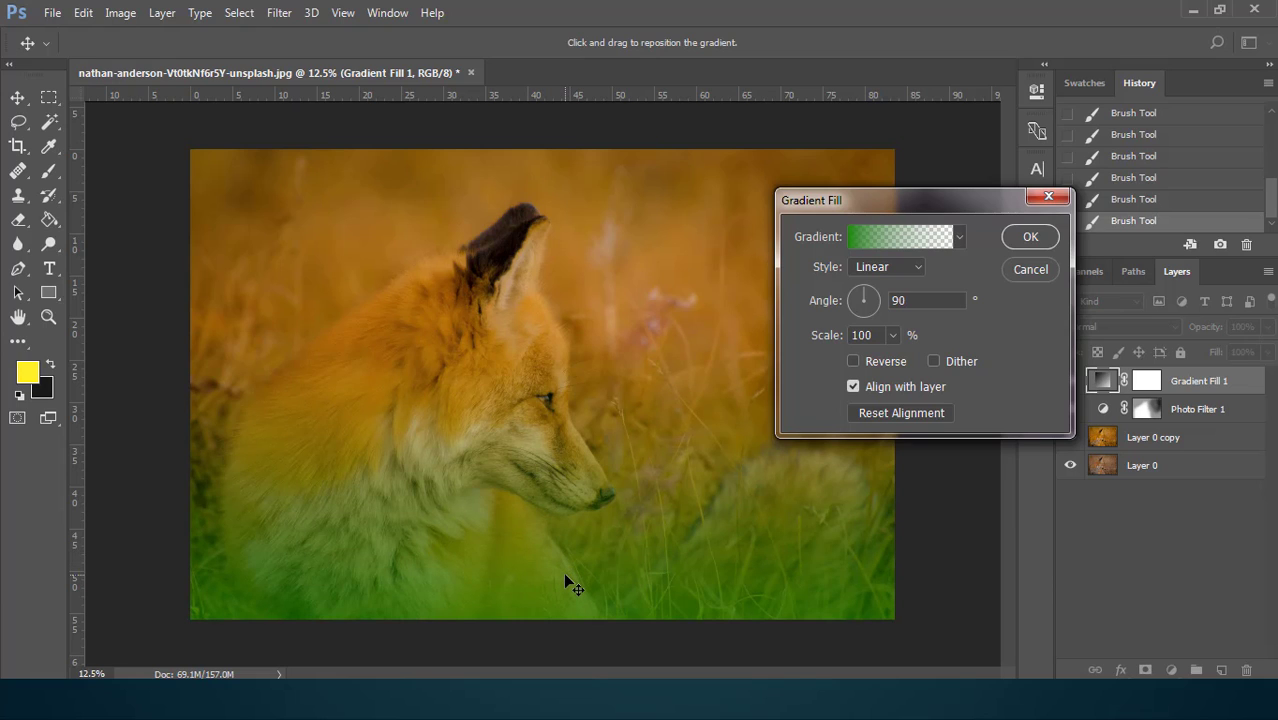
{"action": "left_click", "coordinate": [1036, 237]}
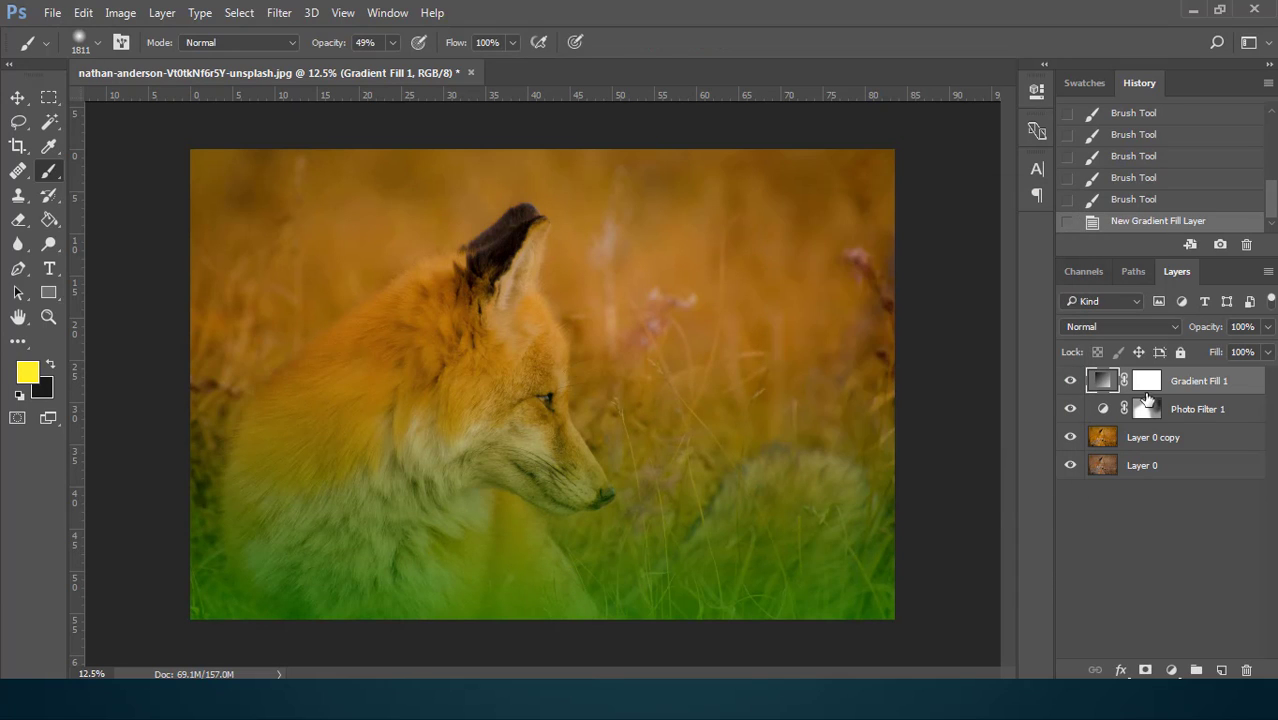
Paint black on the Gradient Fill mask with the large soft brush to clear green from the fox's body and middle background
{"action": "left_click", "coordinate": [1147, 385]}
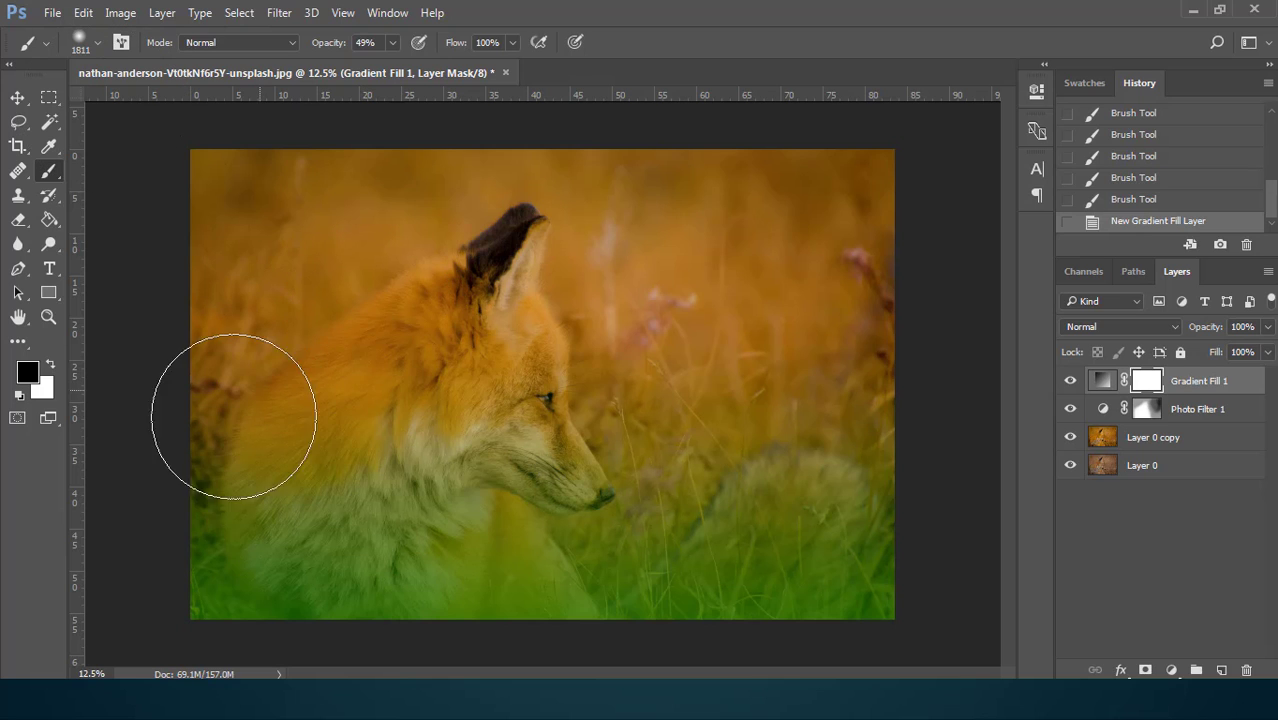
{"action": "mouse_move", "coordinate": [234, 416]}
{"action": "left_mouse_down"}
{"action": "mouse_move", "coordinate": [653, 406]}
{"action": "mouse_move", "coordinate": [660, 424]}
{"action": "mouse_move", "coordinate": [864, 473]}
{"action": "mouse_move", "coordinate": [394, 407]}
{"action": "mouse_move", "coordinate": [305, 416]}
{"action": "left_mouse_up"}
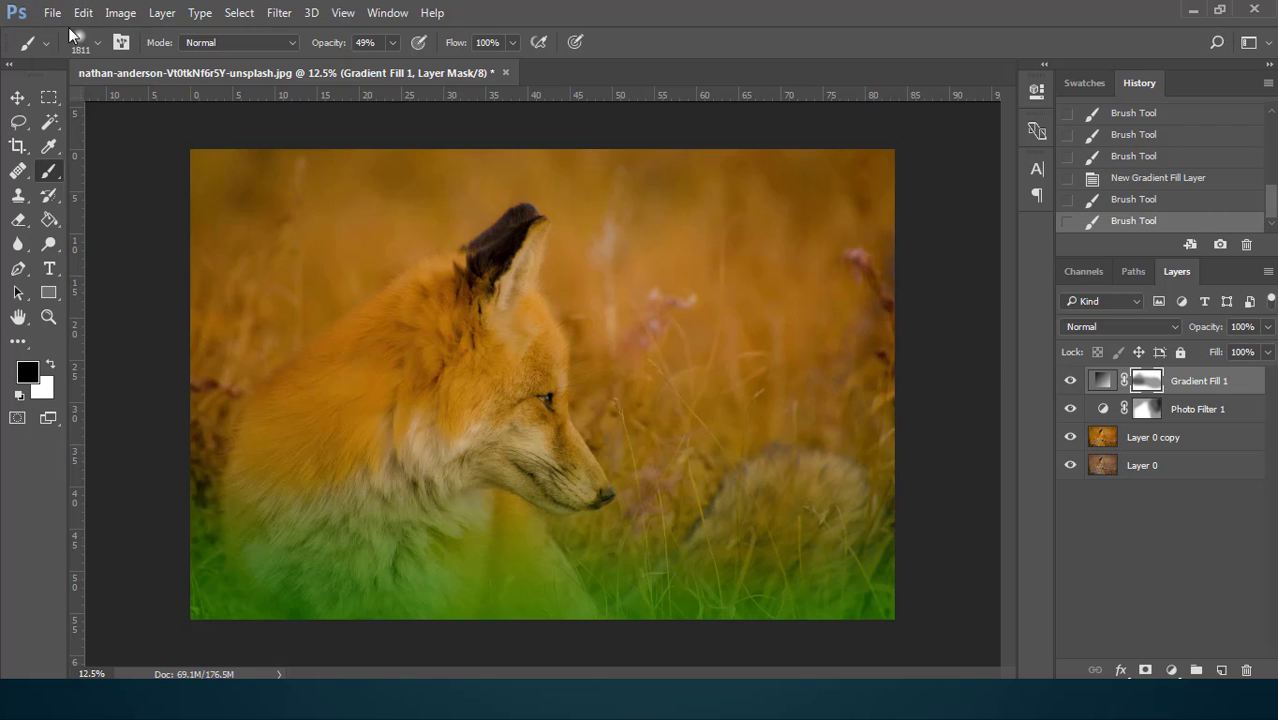
Mask the green off the fox's muzzle, chest and front leg with a 196 px soft black brush
{"action": "left_click", "coordinate": [100, 46]}
{"action": "left_click", "coordinate": [140, 102]}
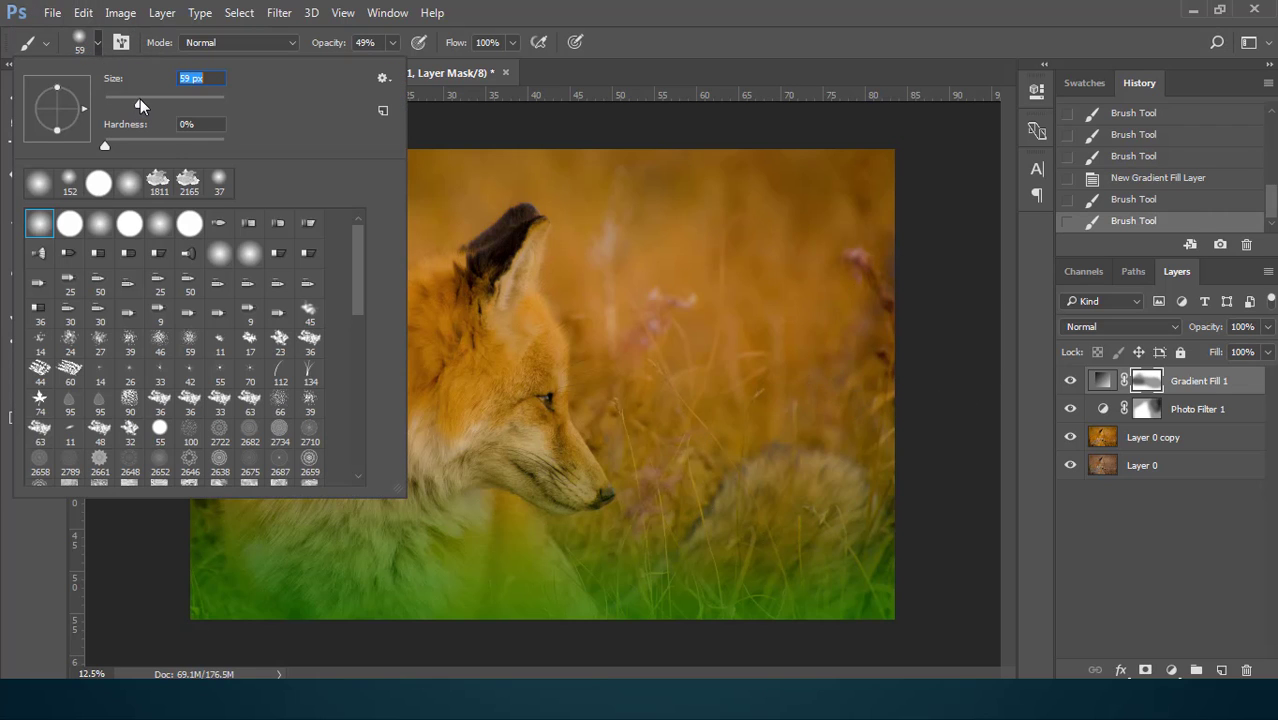
{"action": "left_click", "coordinate": [167, 101]}
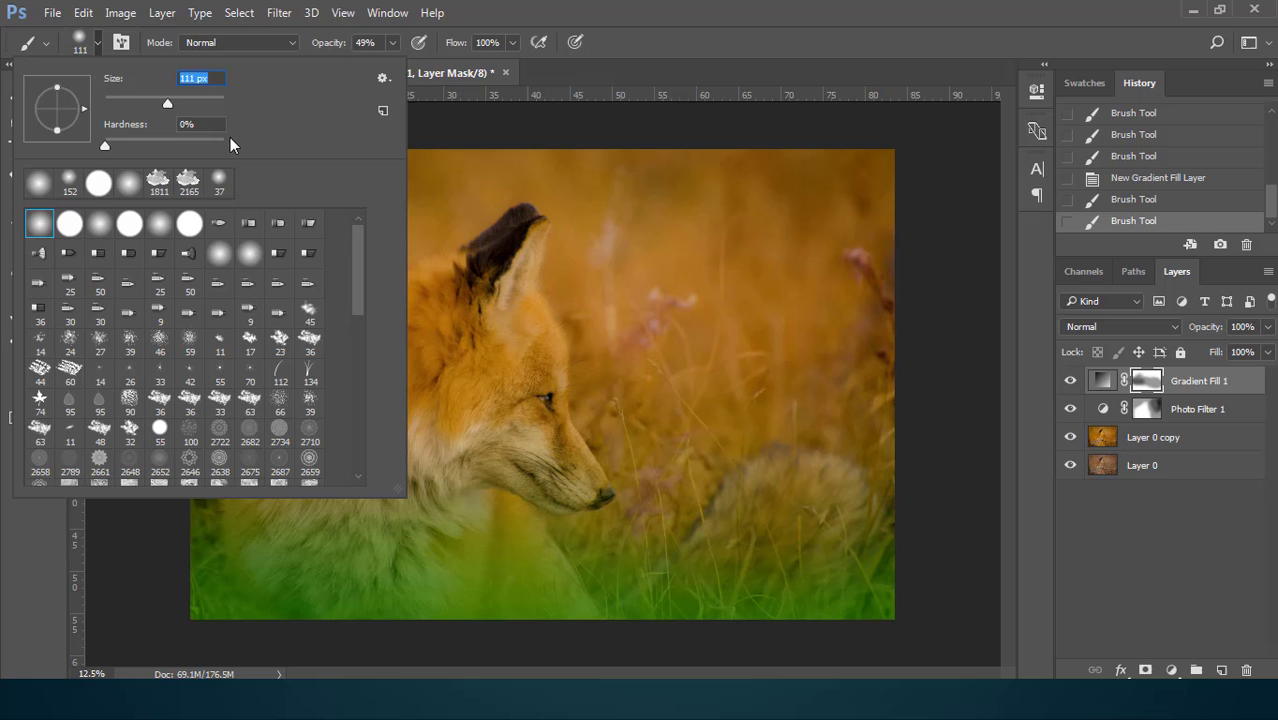
{"action": "left_click", "coordinate": [99, 46]}
{"action": "key", "text": "ctrl+plus"}
{"action": "key", "text": "ctrl+plus"}
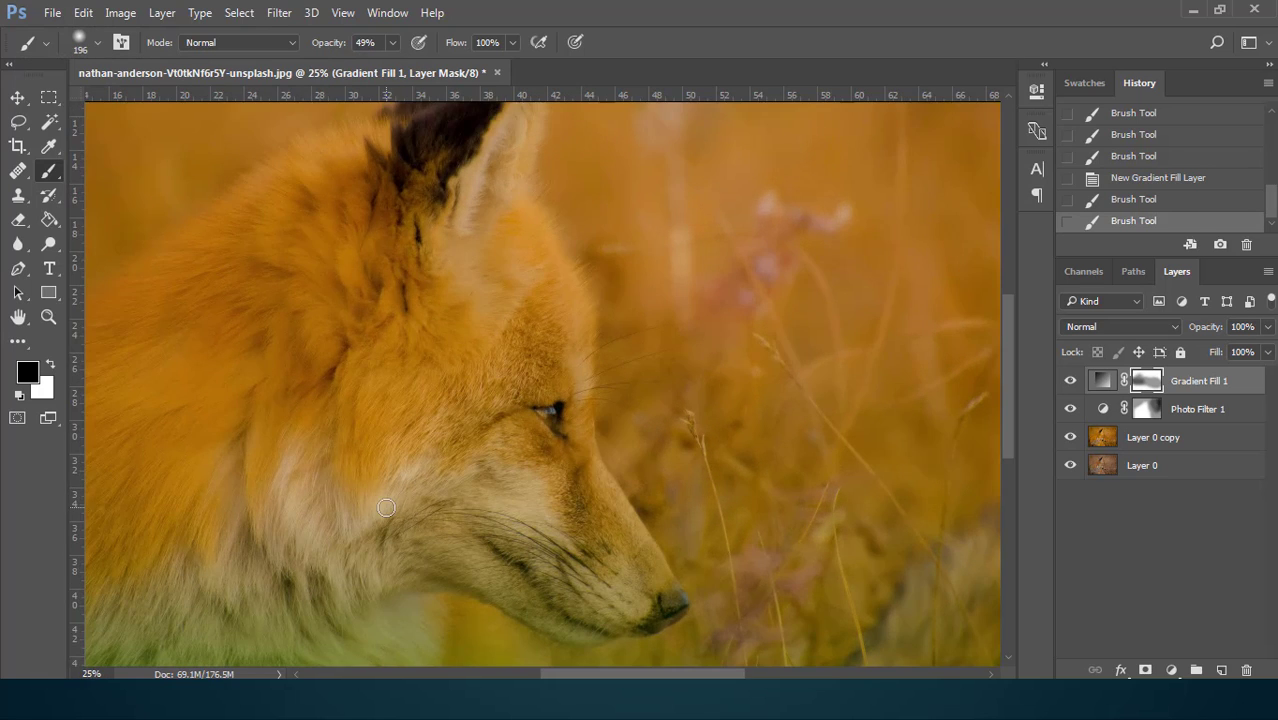
{"action": "scroll", "coordinate": [411, 470], "scroll_direction": "down", "scroll_amount": 2}
{"action": "scroll", "coordinate": [411, 470], "scroll_direction": "down", "scroll_amount": 3}
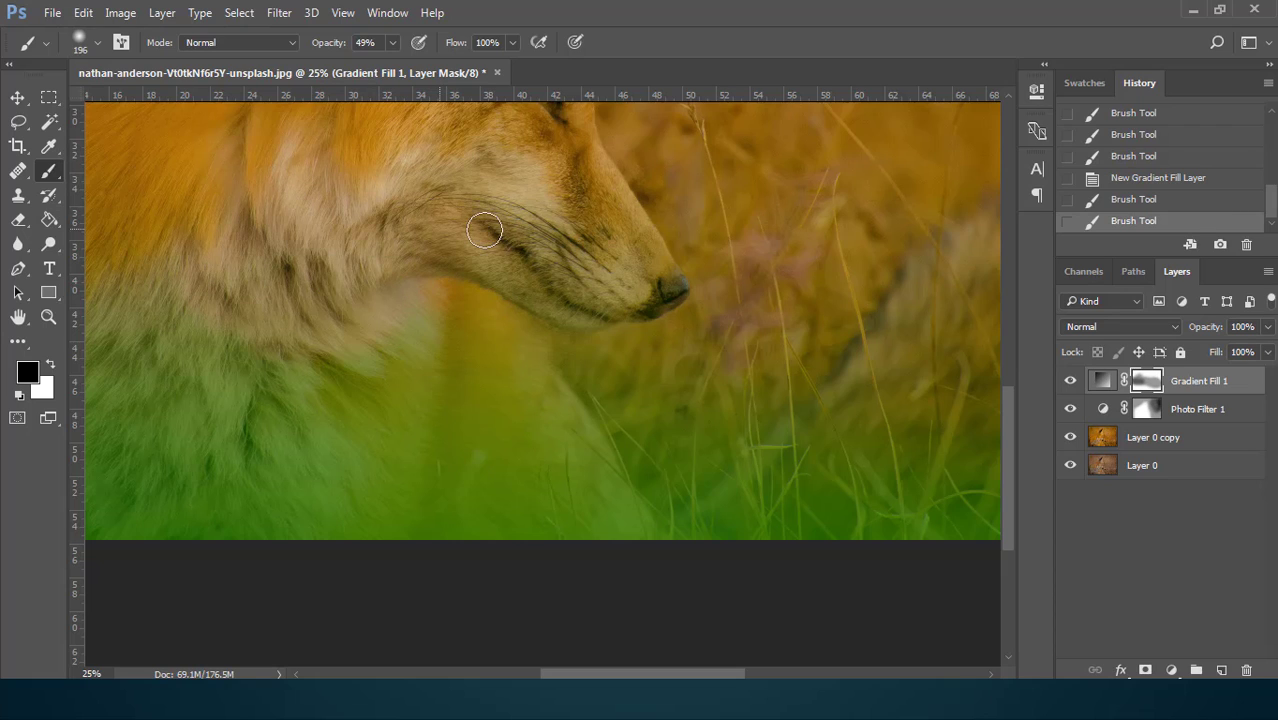
{"action": "mouse_move", "coordinate": [536, 221]}
{"action": "left_mouse_down"}
{"action": "mouse_move", "coordinate": [485, 271]}
{"action": "mouse_move", "coordinate": [551, 308]}
{"action": "mouse_move", "coordinate": [451, 291]}
{"action": "mouse_move", "coordinate": [534, 343]}
{"action": "mouse_move", "coordinate": [522, 397]}
{"action": "mouse_move", "coordinate": [417, 337]}
{"action": "mouse_move", "coordinate": [468, 388]}
{"action": "mouse_move", "coordinate": [356, 451]}
{"action": "mouse_move", "coordinate": [305, 403]}
{"action": "mouse_move", "coordinate": [405, 450]}
{"action": "left_mouse_up"}
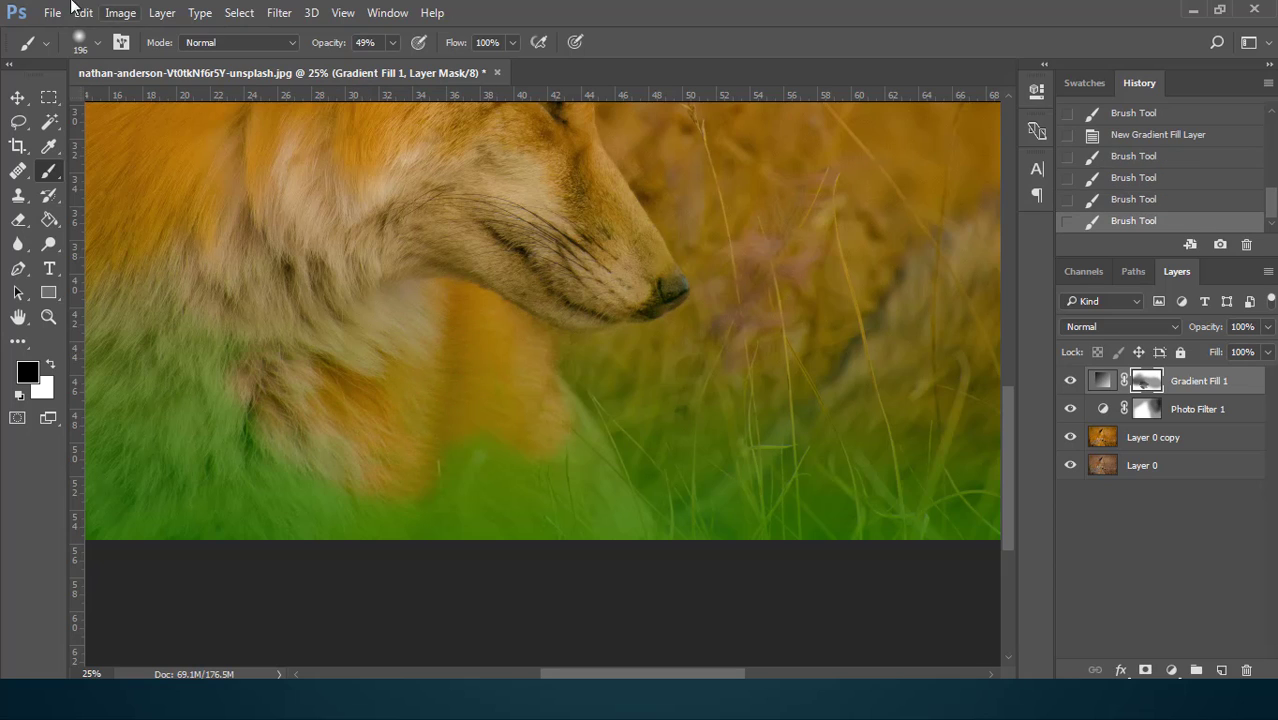
Mask the green off the fox's lower chest and front legs with a 448 px soft black brush at 49% opacity
{"action": "left_click", "coordinate": [97, 44]}
{"action": "left_click_drag", "start_coordinate": [193, 103], "coordinate": [213, 103]}
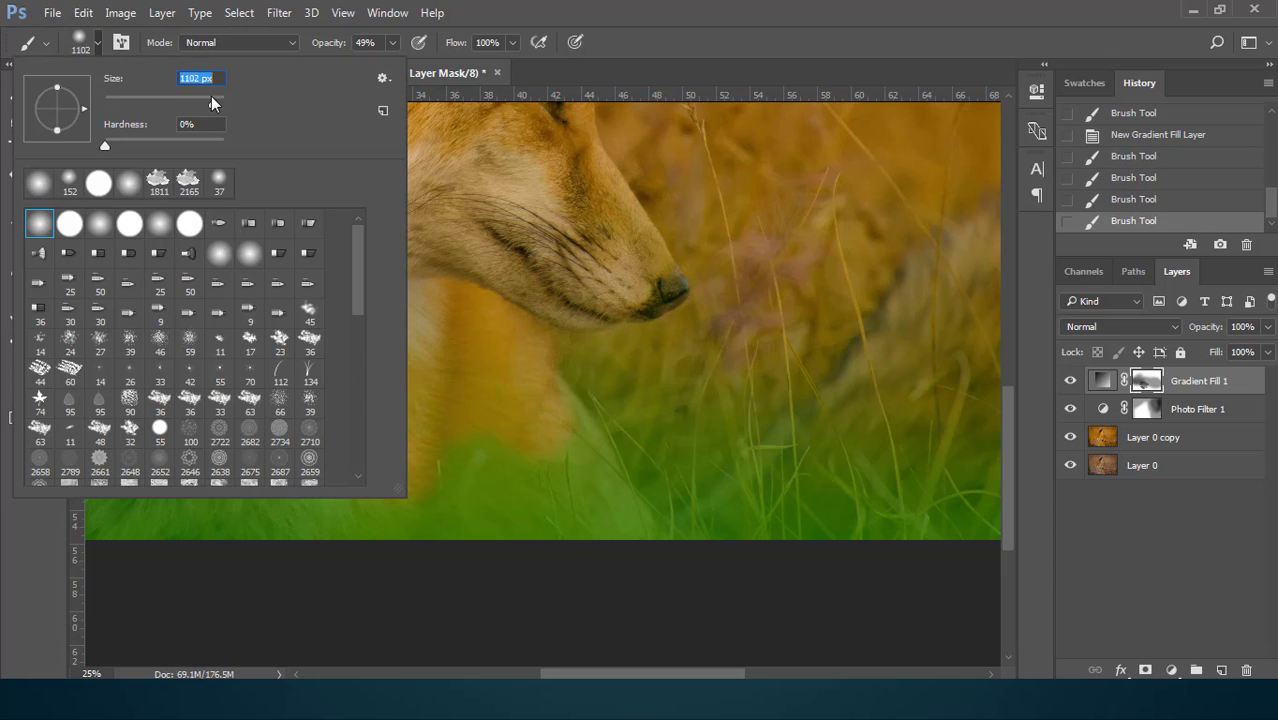
{"action": "type", "text": "448"}
{"action": "key", "text": "Return"}
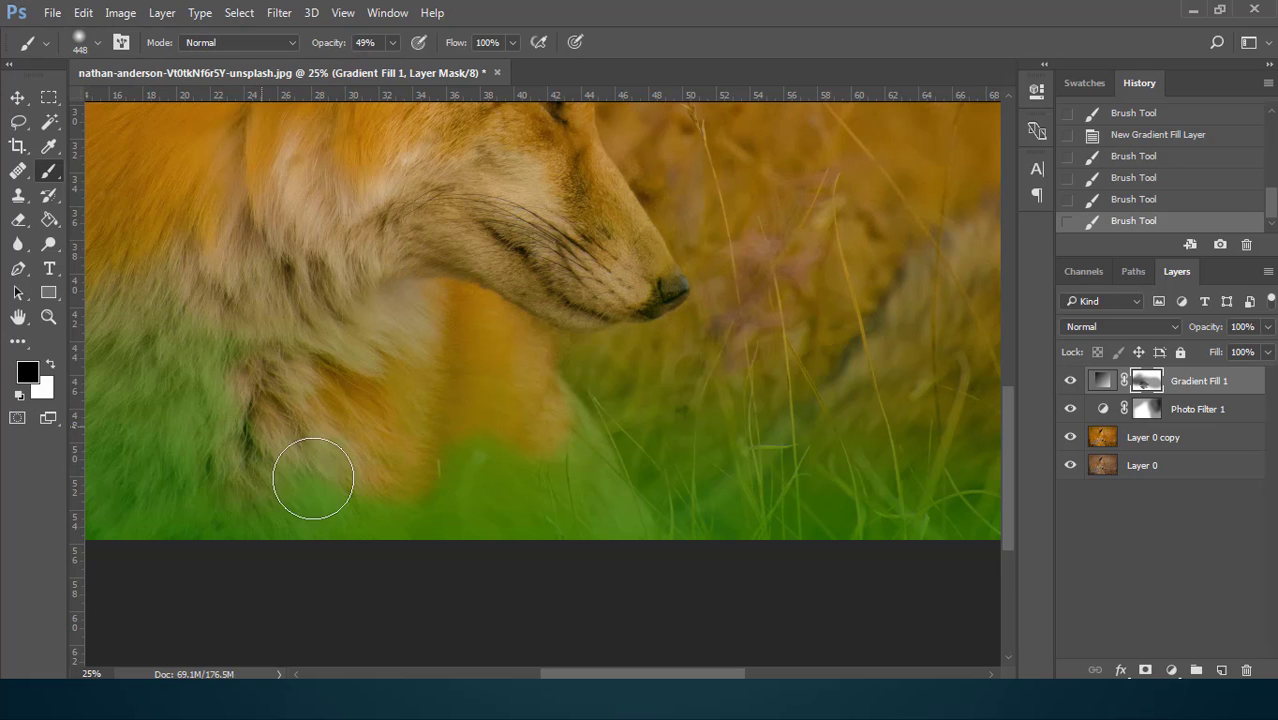
{"action": "mouse_move", "coordinate": [313, 479]}
{"action": "left_mouse_down"}
{"action": "mouse_move", "coordinate": [467, 506]}
{"action": "mouse_move", "coordinate": [493, 479]}
{"action": "mouse_move", "coordinate": [524, 496]}
{"action": "left_mouse_up"}
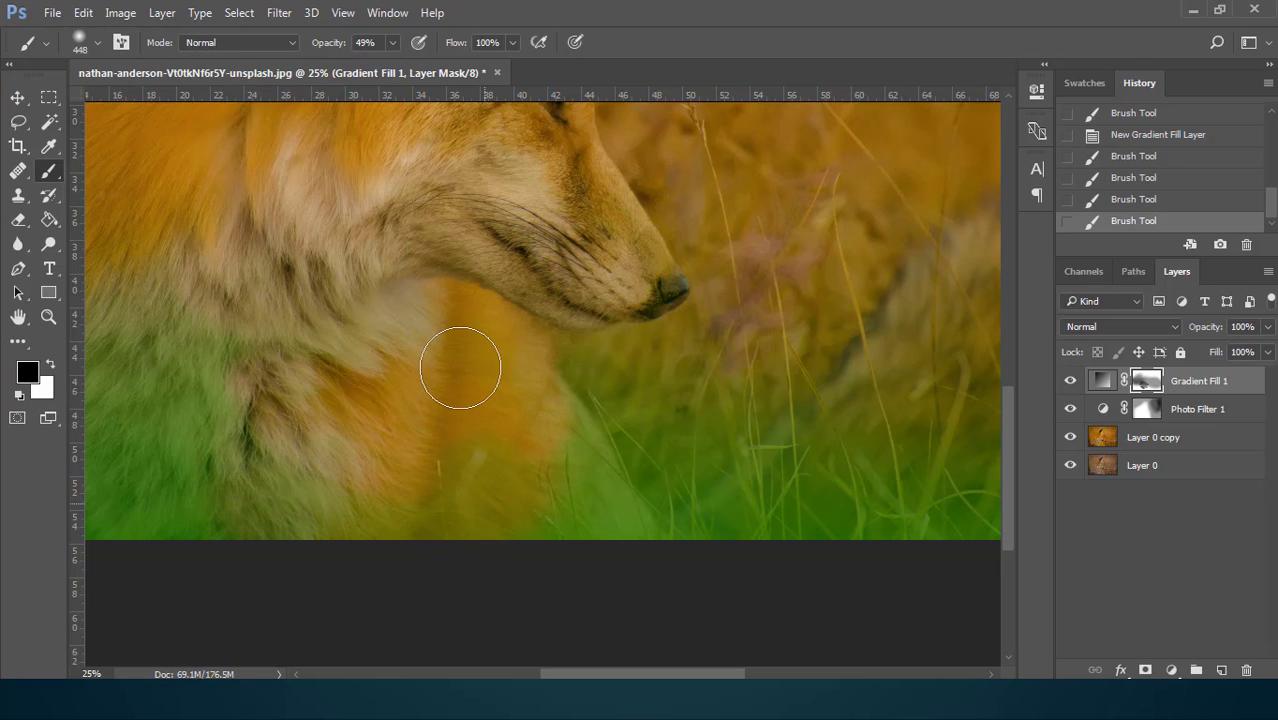
{"action": "mouse_move", "coordinate": [460, 368]}
{"action": "left_mouse_down"}
{"action": "mouse_move", "coordinate": [556, 434]}
{"action": "mouse_move", "coordinate": [578, 487]}
{"action": "mouse_move", "coordinate": [566, 537]}
{"action": "mouse_move", "coordinate": [617, 545]}
{"action": "mouse_move", "coordinate": [568, 453]}
{"action": "mouse_move", "coordinate": [535, 424]}
{"action": "mouse_move", "coordinate": [605, 548]}
{"action": "mouse_move", "coordinate": [511, 540]}
{"action": "mouse_move", "coordinate": [504, 513]}
{"action": "mouse_move", "coordinate": [307, 522]}
{"action": "mouse_move", "coordinate": [313, 403]}
{"action": "mouse_move", "coordinate": [226, 420]}
{"action": "mouse_move", "coordinate": [339, 519]}
{"action": "left_mouse_up"}
{"action": "left_click_drag", "start_coordinate": [707, 673], "coordinate": [625, 673]}
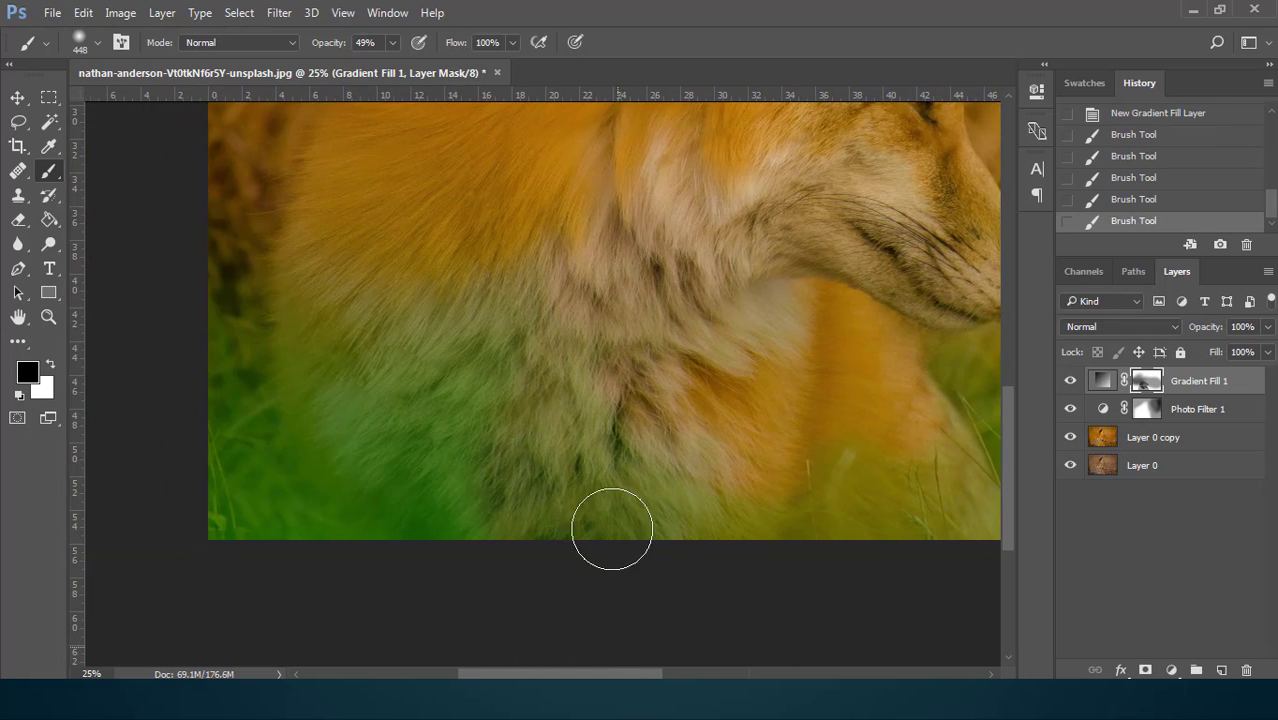
{"action": "mouse_move", "coordinate": [612, 529]}
{"action": "left_mouse_down"}
{"action": "mouse_move", "coordinate": [610, 228]}
{"action": "mouse_move", "coordinate": [500, 351]}
{"action": "mouse_move", "coordinate": [542, 403]}
{"action": "mouse_move", "coordinate": [473, 504]}
{"action": "mouse_move", "coordinate": [609, 506]}
{"action": "mouse_move", "coordinate": [605, 424]}
{"action": "mouse_move", "coordinate": [558, 431]}
{"action": "mouse_move", "coordinate": [750, 519]}
{"action": "mouse_move", "coordinate": [848, 478]}
{"action": "mouse_move", "coordinate": [848, 451]}
{"action": "mouse_move", "coordinate": [912, 505]}
{"action": "left_mouse_up"}
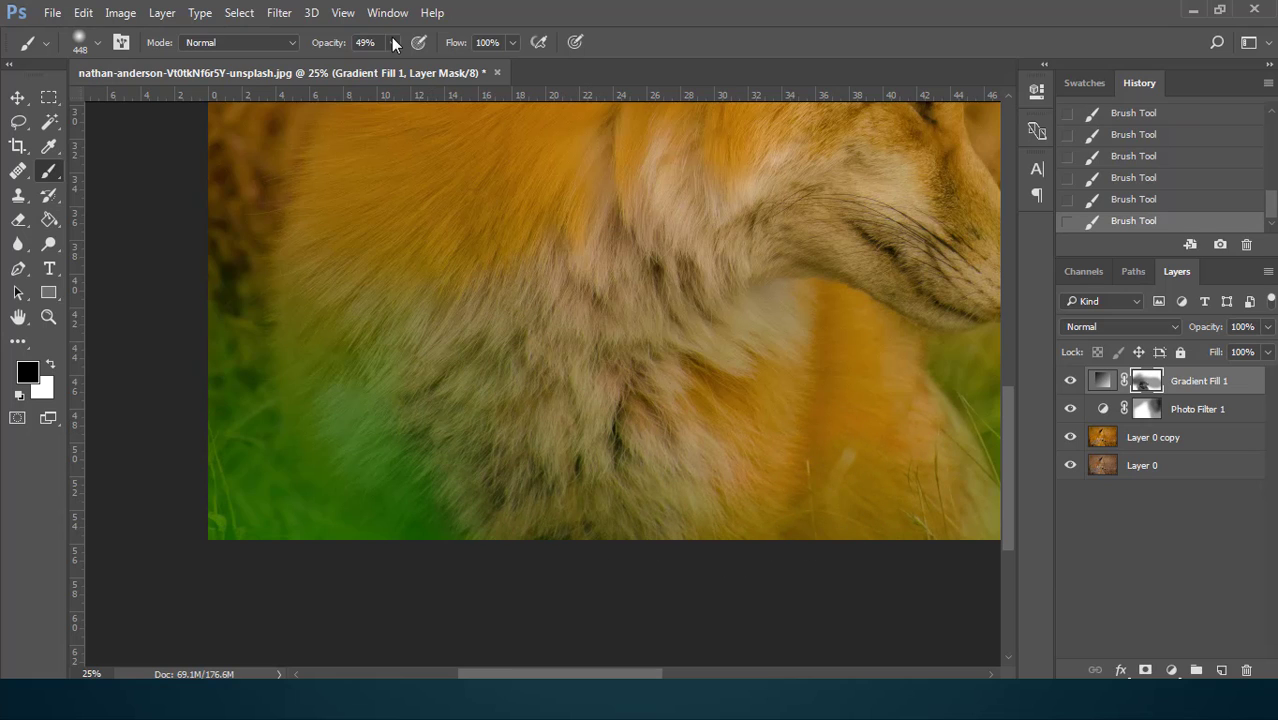
Raise the brush opacity to 100% and clear the remaining green from the fox's legs, chest and back edge on the mask
{"action": "left_click", "coordinate": [395, 42]}
{"action": "left_click_drag", "start_coordinate": [395, 68], "coordinate": [466, 68]}
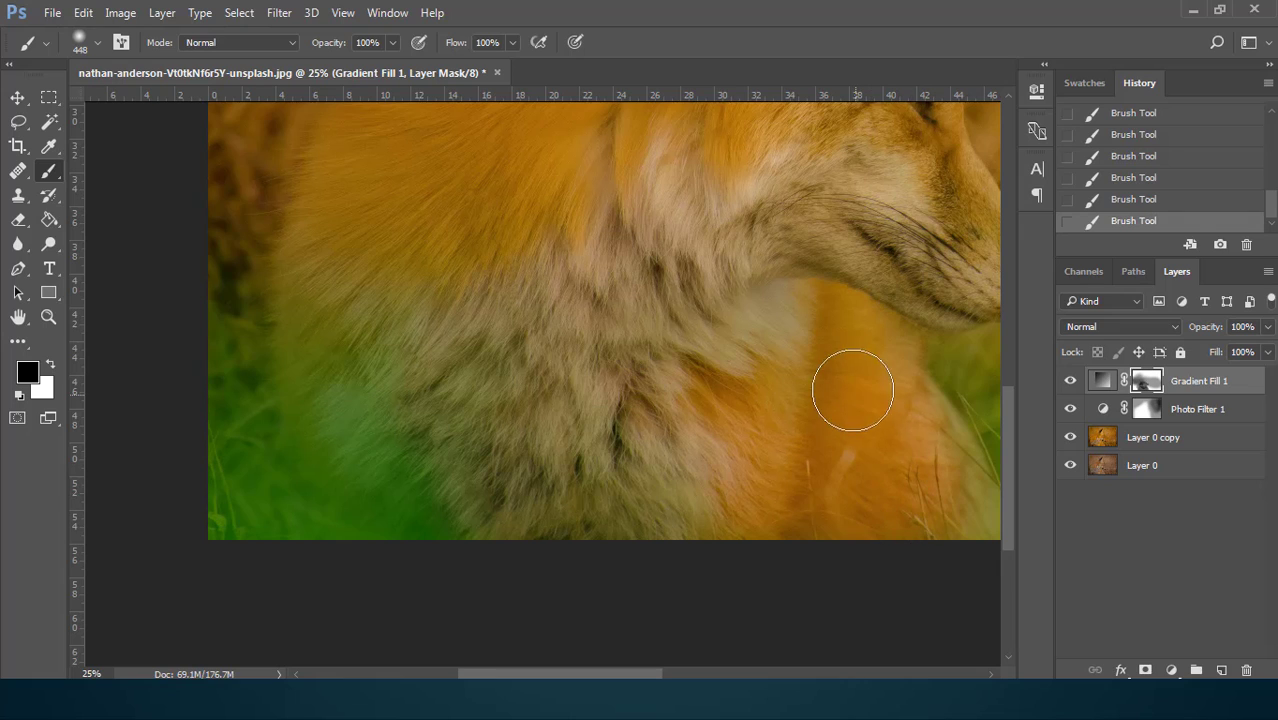
{"action": "left_click_drag", "start_coordinate": [852, 390], "coordinate": [941, 463]}
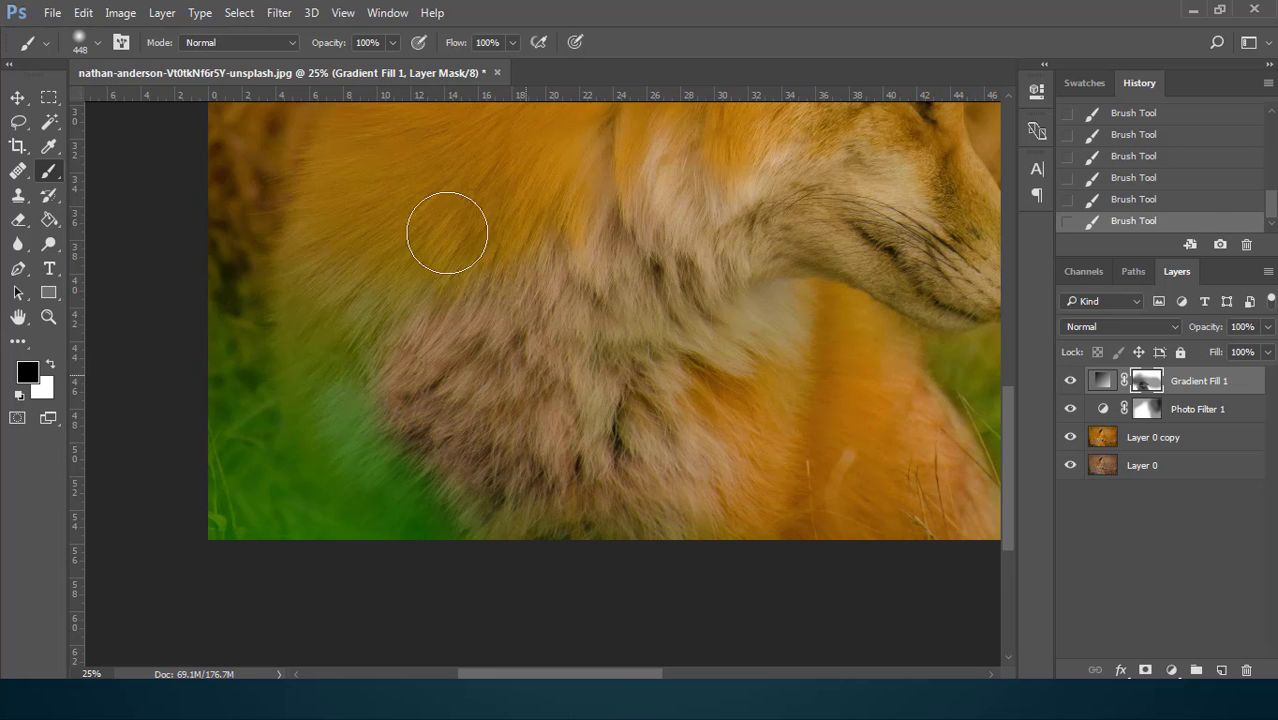
{"action": "mouse_move", "coordinate": [302, 382]}
{"action": "left_mouse_down"}
{"action": "mouse_move", "coordinate": [348, 463]}
{"action": "mouse_move", "coordinate": [401, 504]}
{"action": "left_mouse_up"}
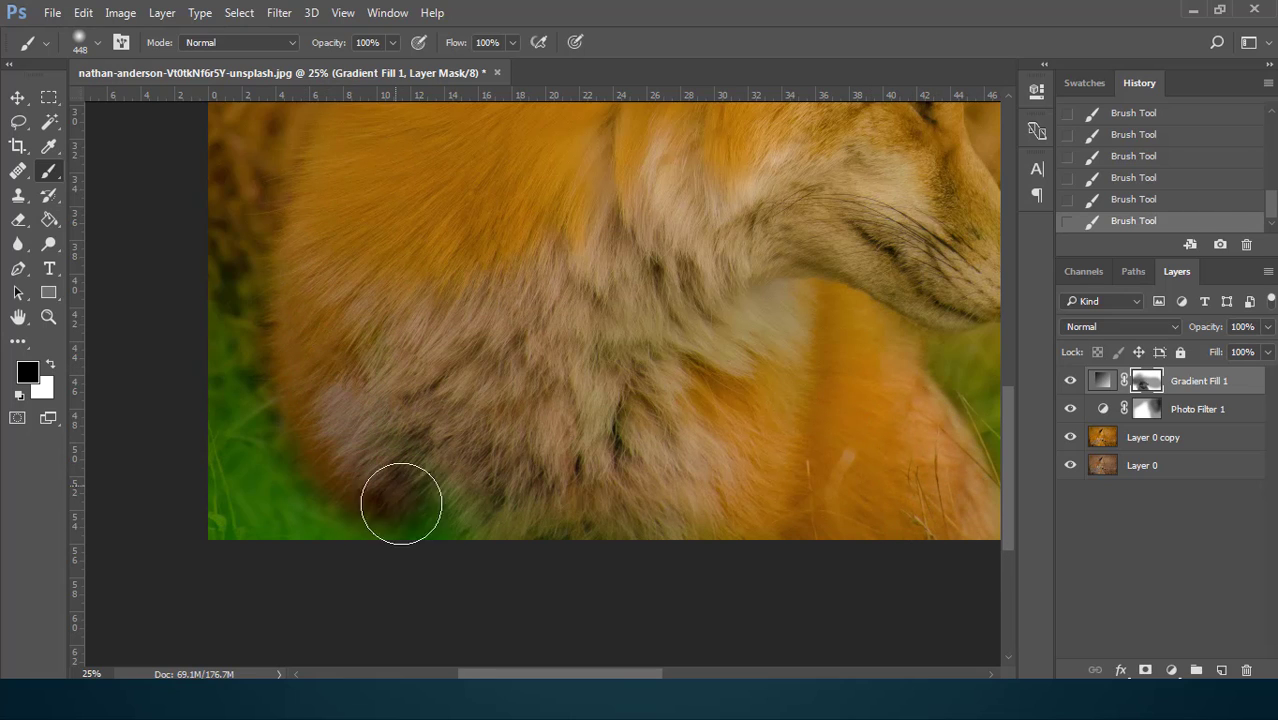
{"action": "scroll", "coordinate": [610, 440], "scroll_direction": "up", "scroll_amount": 3}
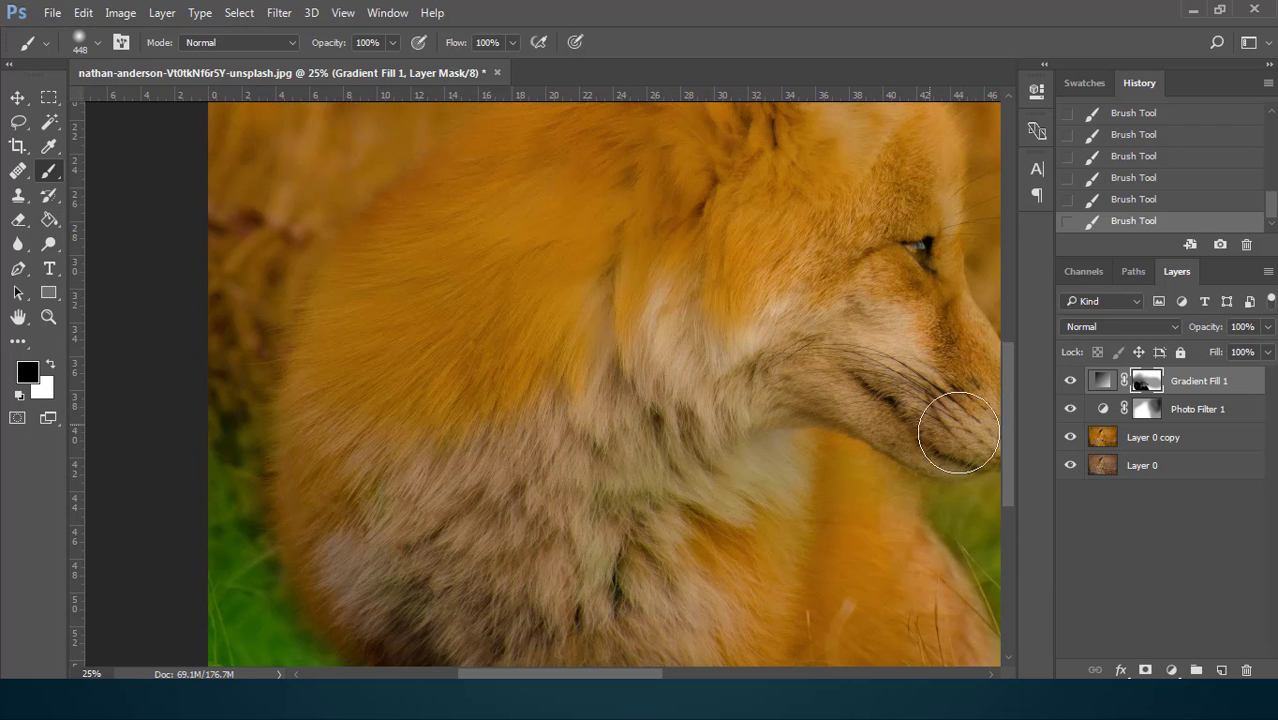
{"action": "left_click_drag", "start_coordinate": [634, 674], "coordinate": [664, 674]}
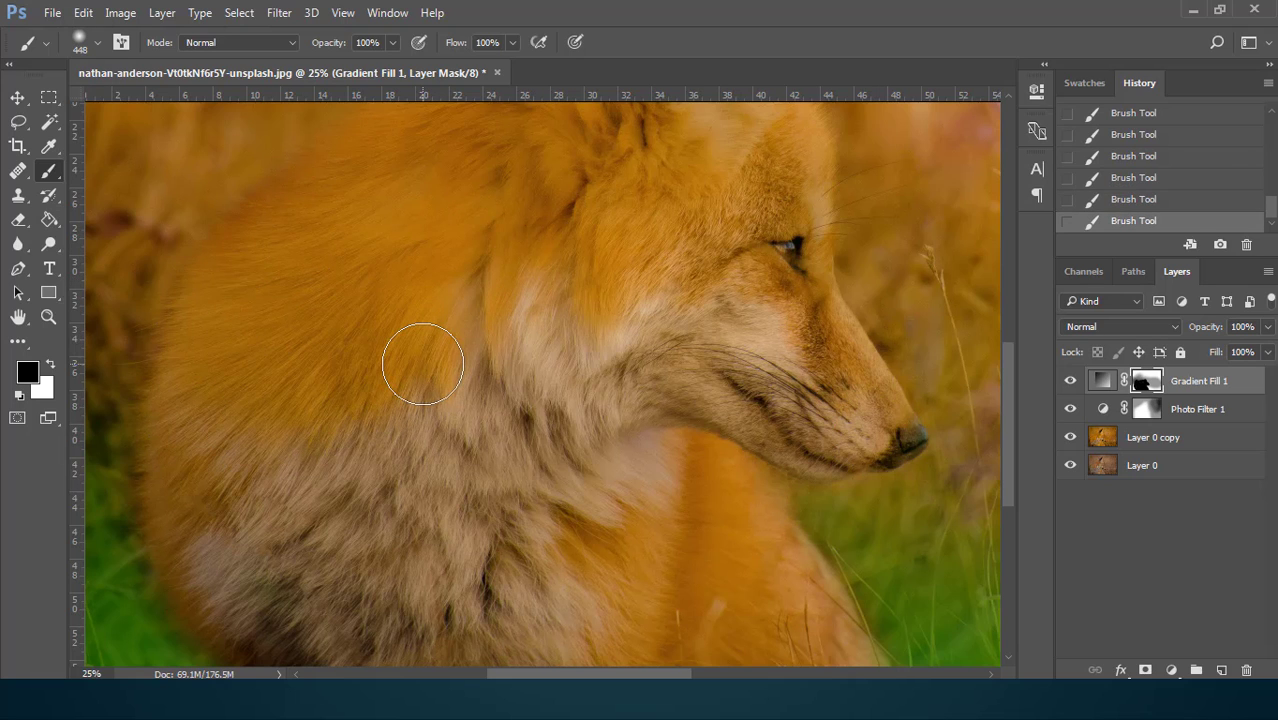
{"action": "key", "text": "ctrl+minus"}
{"action": "key", "text": "ctrl+minus"}
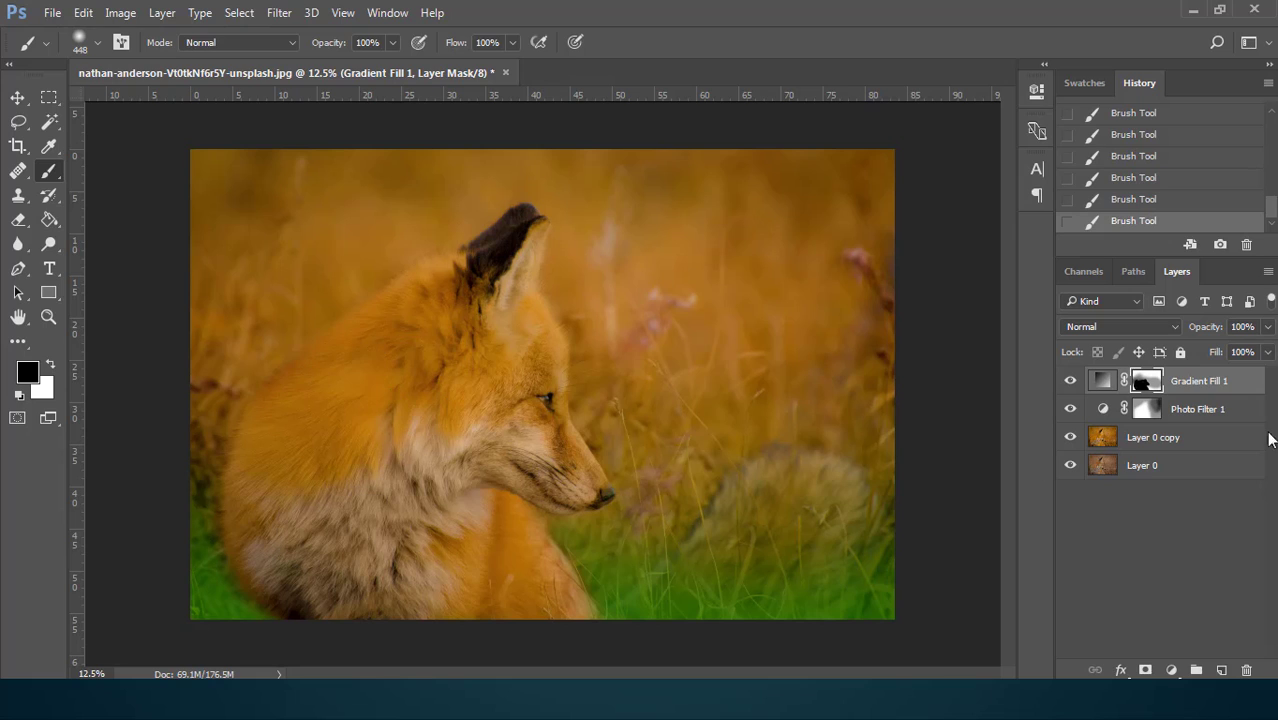
Nudge the Gradient Fill layer slightly with the Move tool and lower its opacity to 43%
{"action": "left_click", "coordinate": [17, 100]}
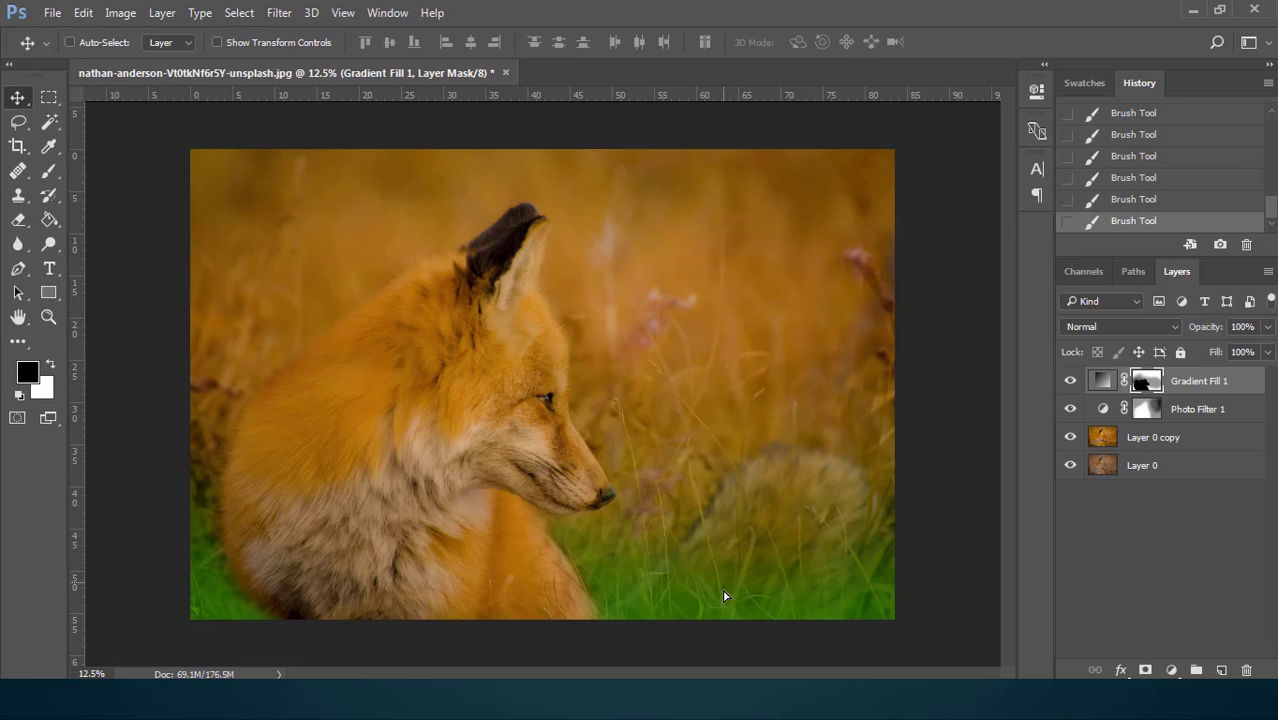
{"action": "left_click_drag", "start_coordinate": [725, 596], "coordinate": [727, 596]}
{"action": "left_click_drag", "start_coordinate": [1236, 348], "coordinate": [1225, 350]}
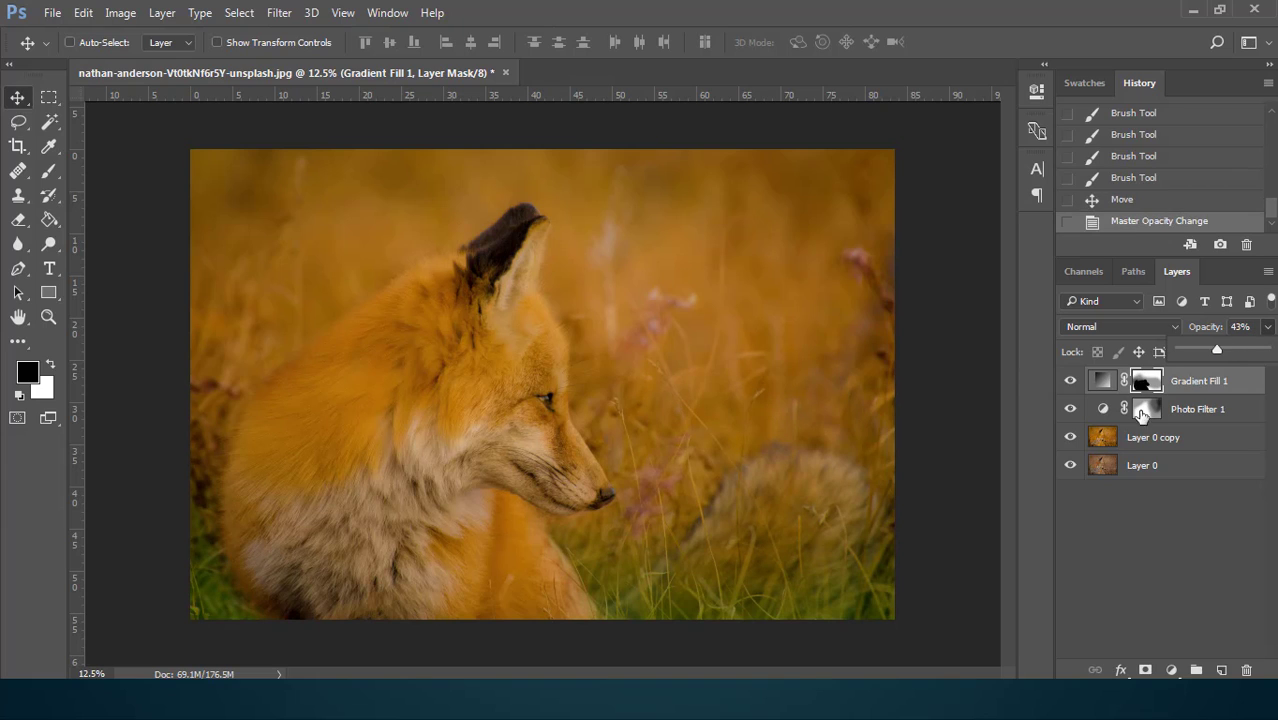
{"action": "left_click", "coordinate": [19, 95]}
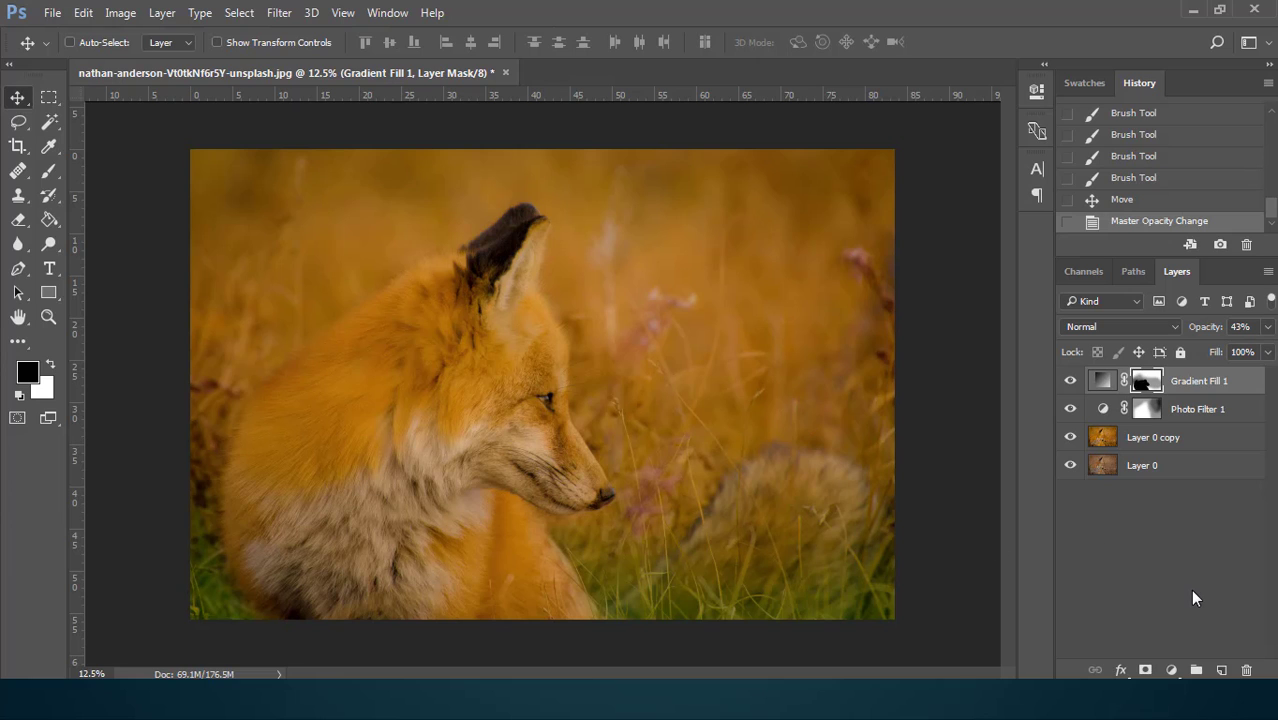
Add a Color Balance adjustment layer and shift the shadows toward blue by +31
{"action": "left_click", "coordinate": [1171, 668]}
{"action": "left_click", "coordinate": [1174, 461]}
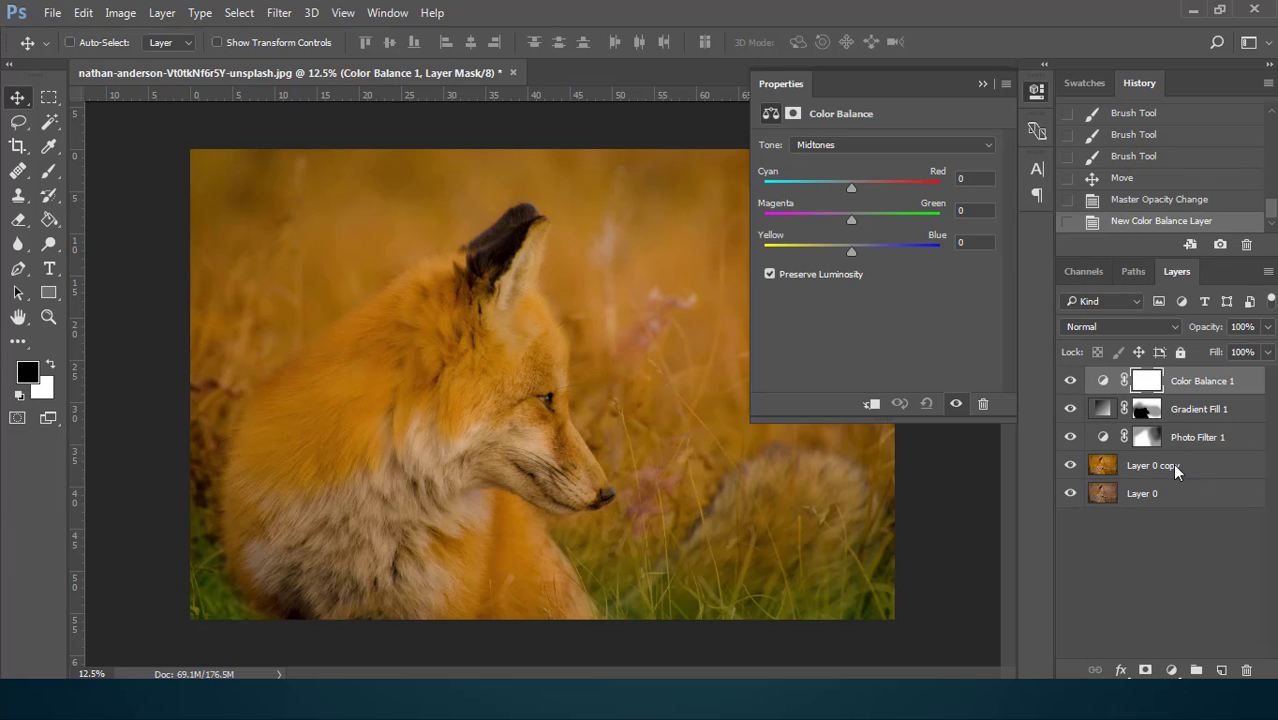
{"action": "left_click", "coordinate": [827, 148]}
{"action": "left_click", "coordinate": [831, 150]}
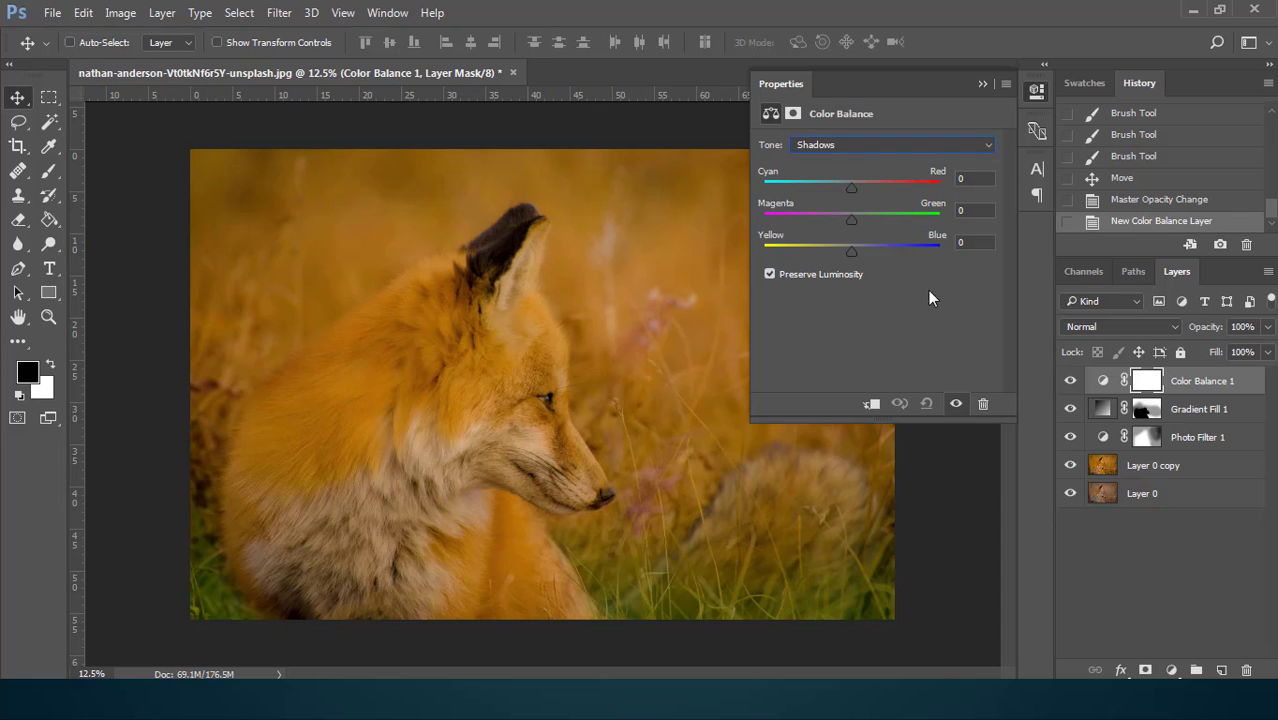
{"action": "left_click_drag", "start_coordinate": [849, 250], "coordinate": [874, 253]}
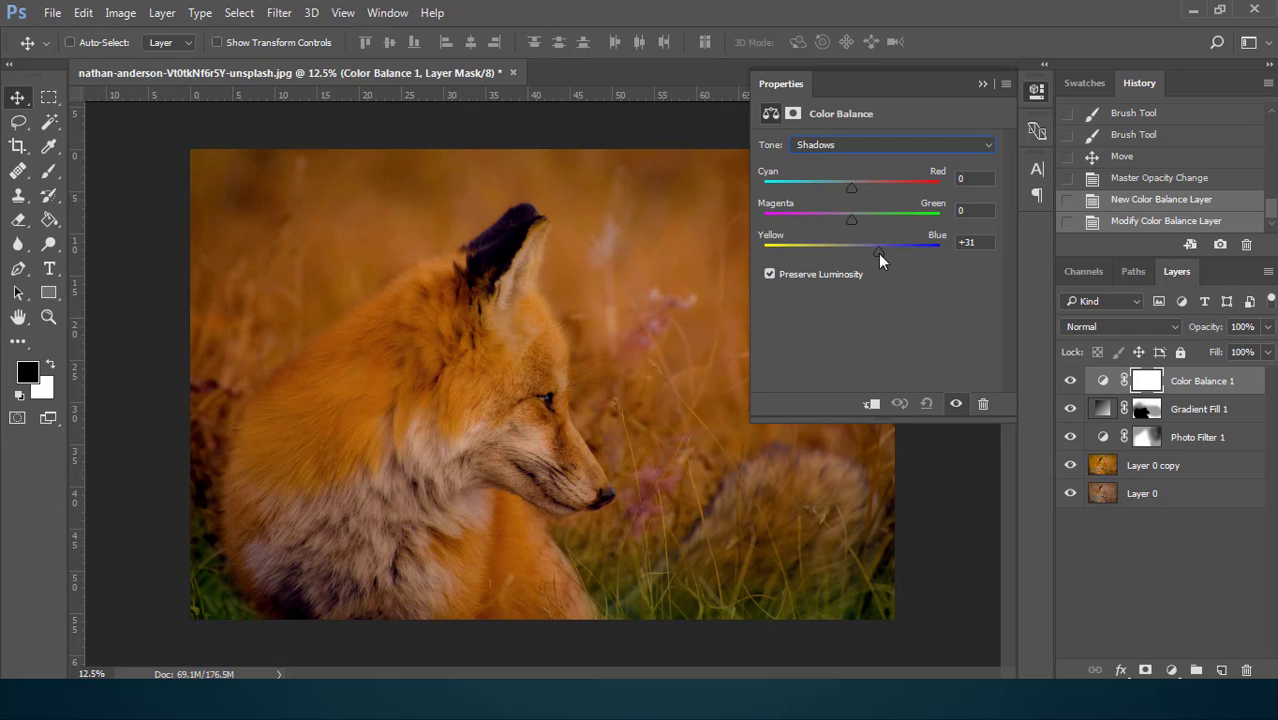
In Color Balance, set the midtones' Magenta–Green to -14 and the highlights' Yellow–Blue to -28
{"action": "left_click", "coordinate": [855, 147]}
{"action": "left_click", "coordinate": [850, 171]}
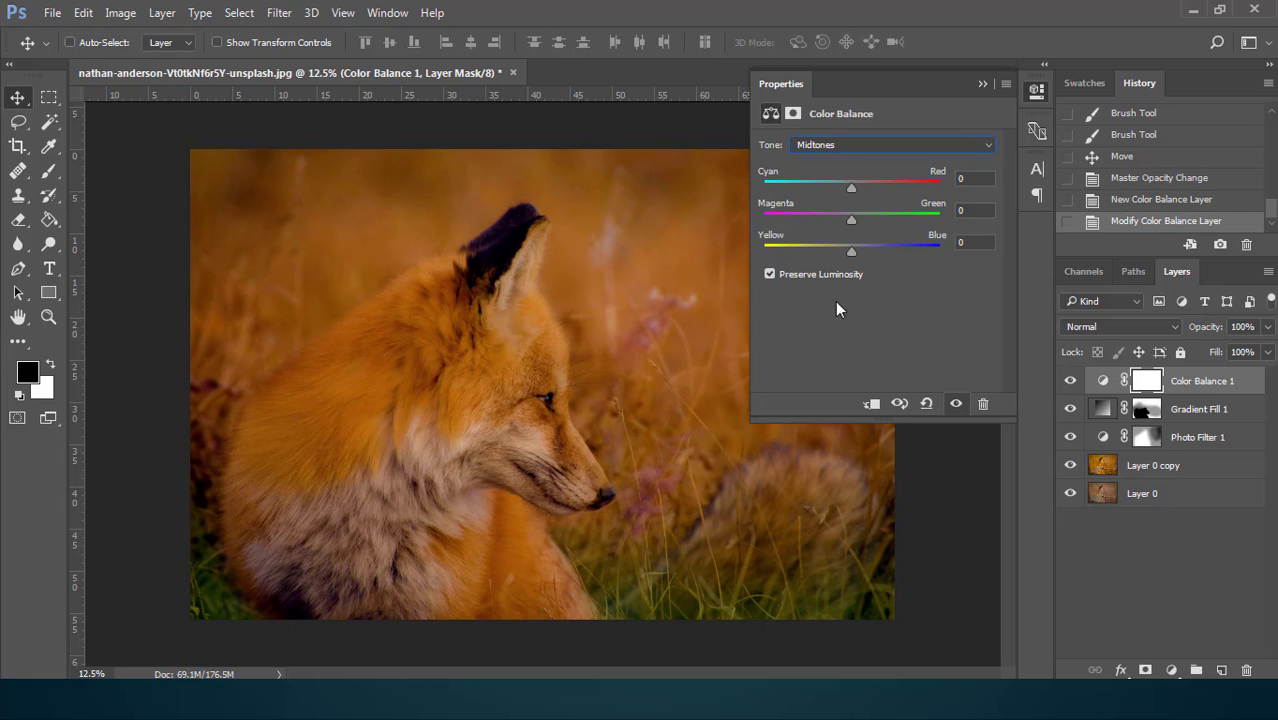
{"action": "left_click_drag", "start_coordinate": [849, 218], "coordinate": [839, 219]}
{"action": "left_click", "coordinate": [829, 144]}
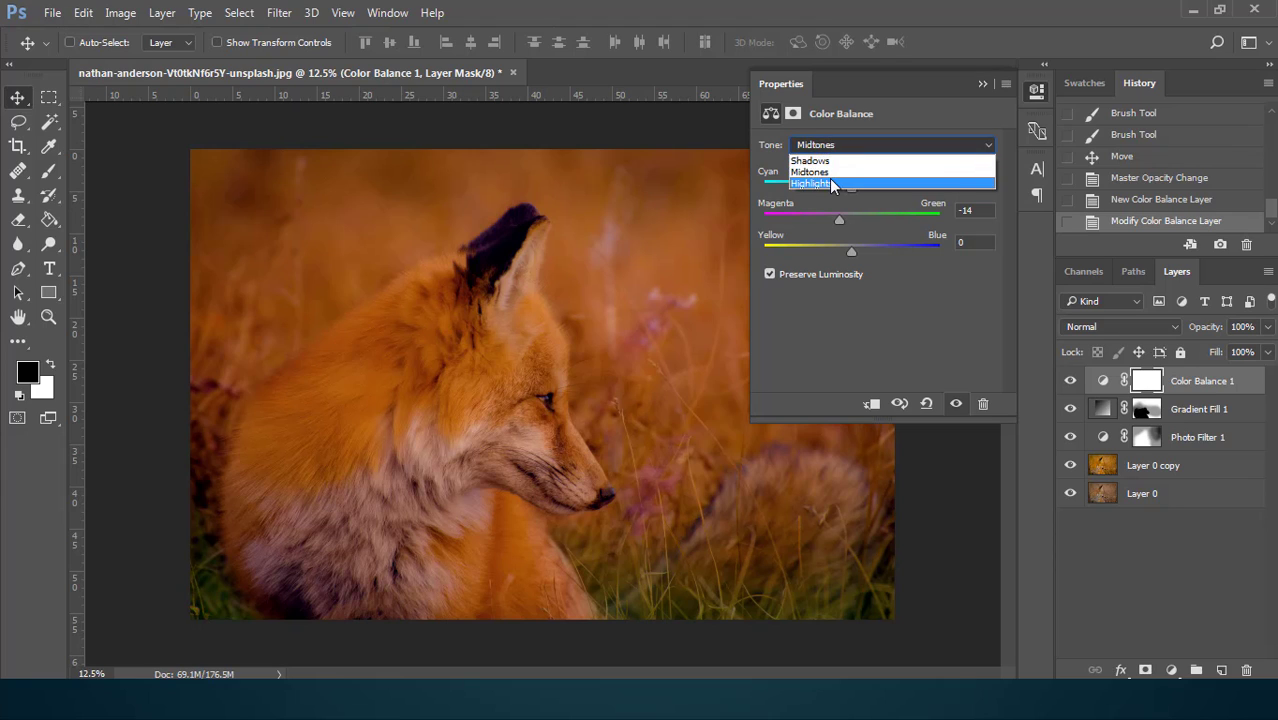
{"action": "left_click", "coordinate": [829, 179]}
{"action": "left_click_drag", "start_coordinate": [851, 251], "coordinate": [833, 251]}
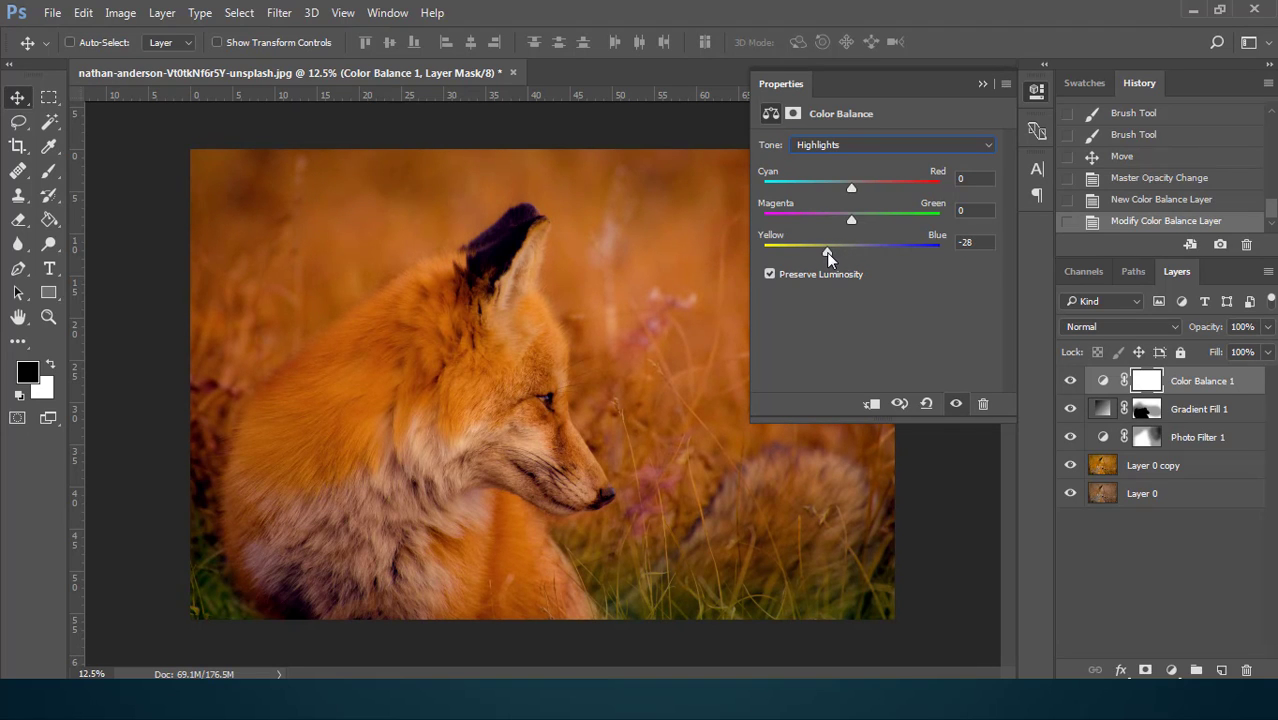
{"action": "left_click_drag", "start_coordinate": [851, 219], "coordinate": [852, 228]}
Close the Color Balance settings and switch the layer's visibility off and on to compare the grade
{"action": "left_click", "coordinate": [982, 83]}
{"action": "left_click", "coordinate": [1070, 380]}
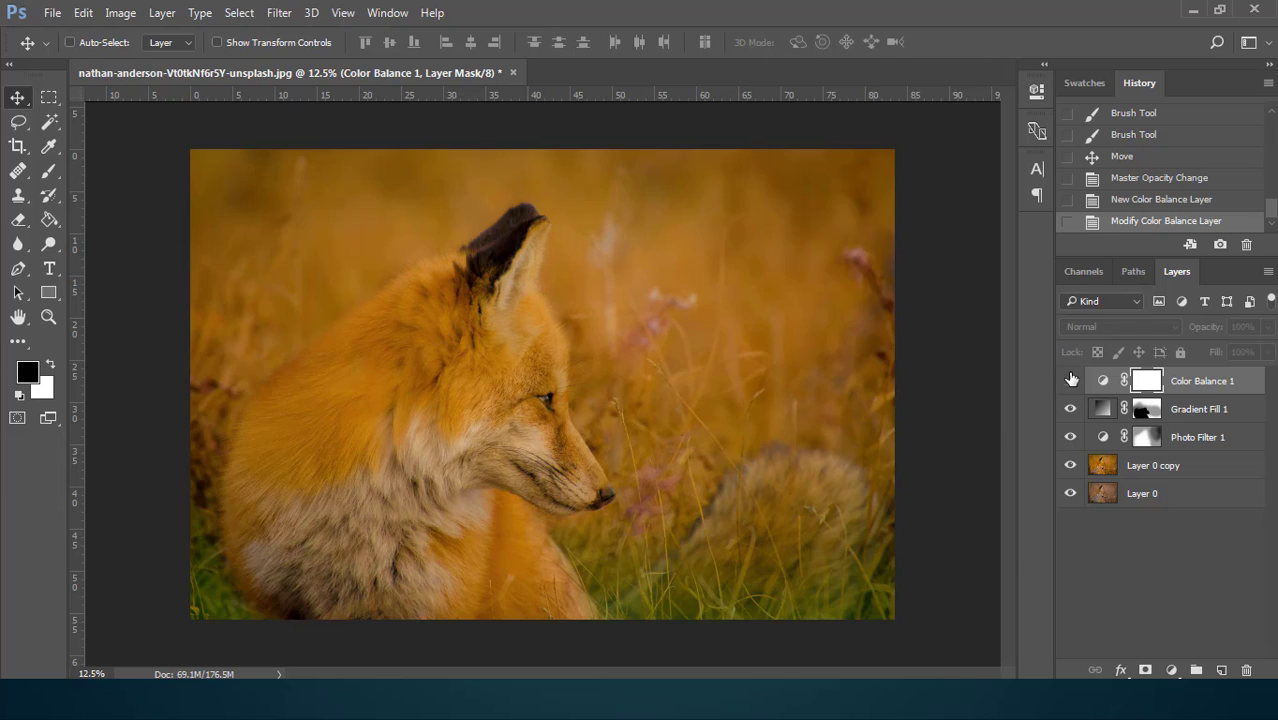
{"action": "left_click", "coordinate": [1070, 380]}
Add a Curves adjustment layer, move the black point inward and deepen the lower tones with a gentle S-shaped RGB curve
{"action": "left_click", "coordinate": [1175, 672]}
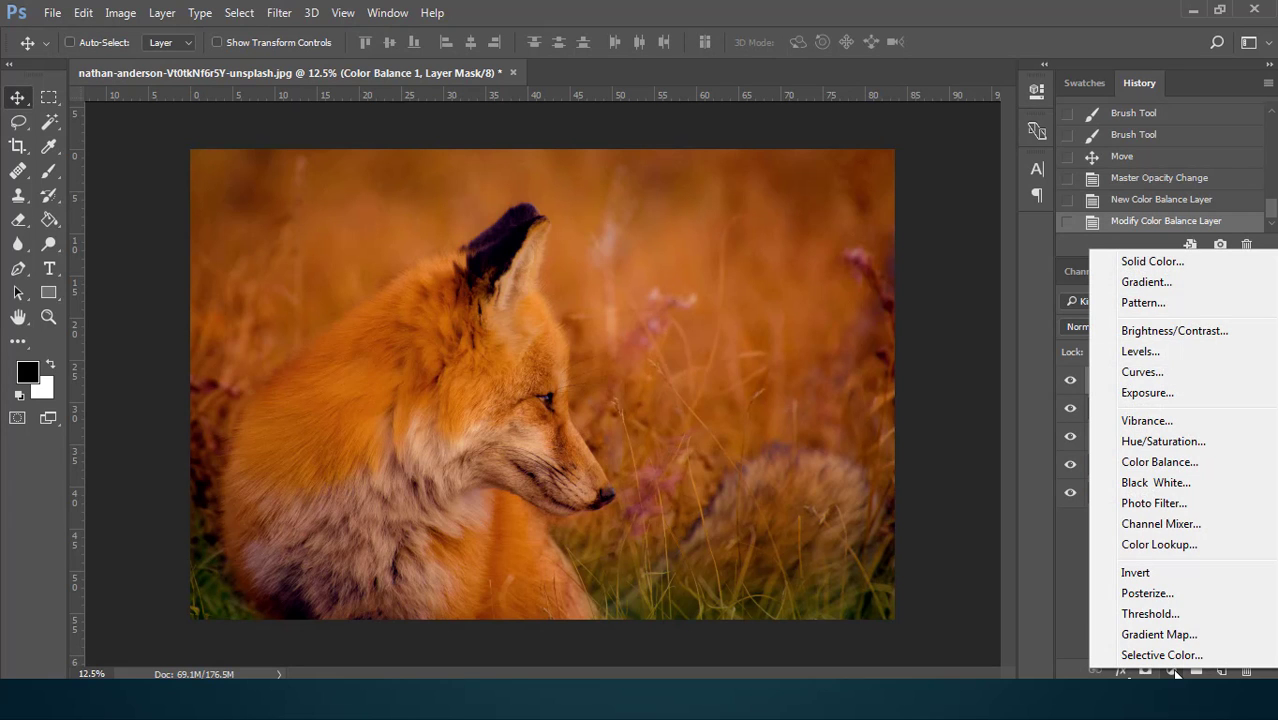
{"action": "left_click", "coordinate": [1198, 374]}
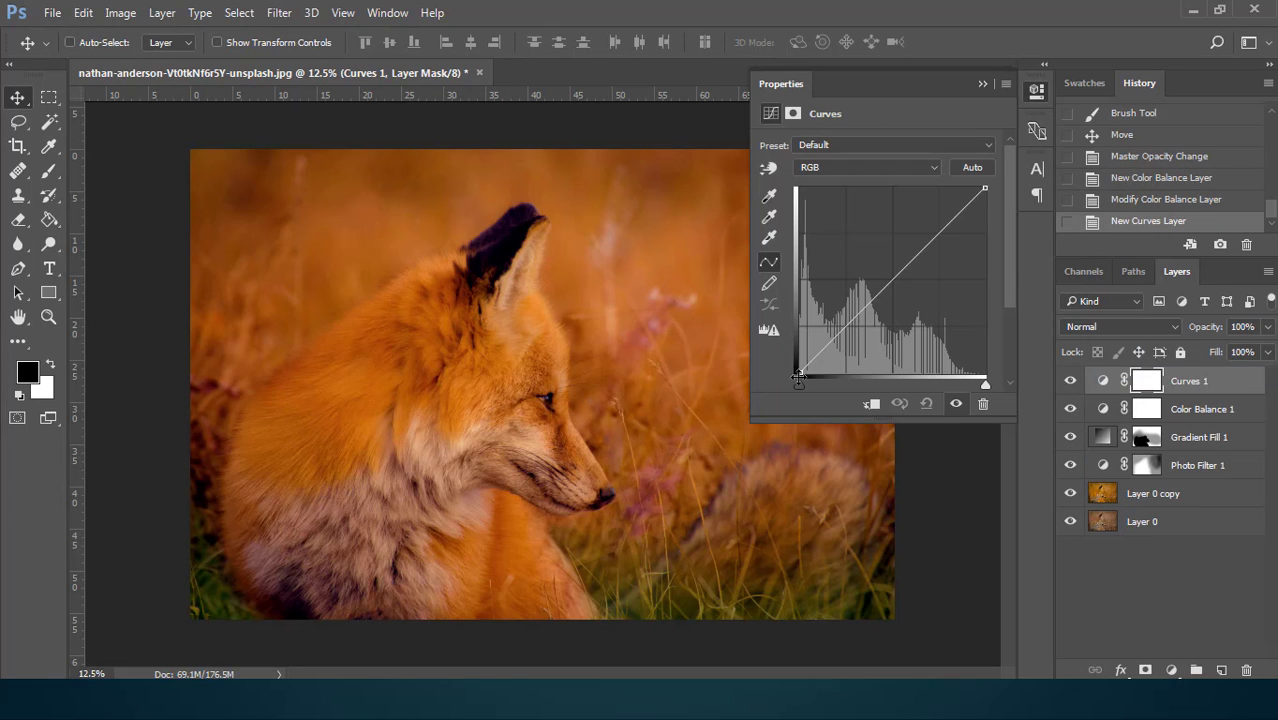
{"action": "left_click_drag", "start_coordinate": [799, 374], "coordinate": [815, 373]}
{"action": "left_click_drag", "start_coordinate": [984, 189], "coordinate": [977, 194]}
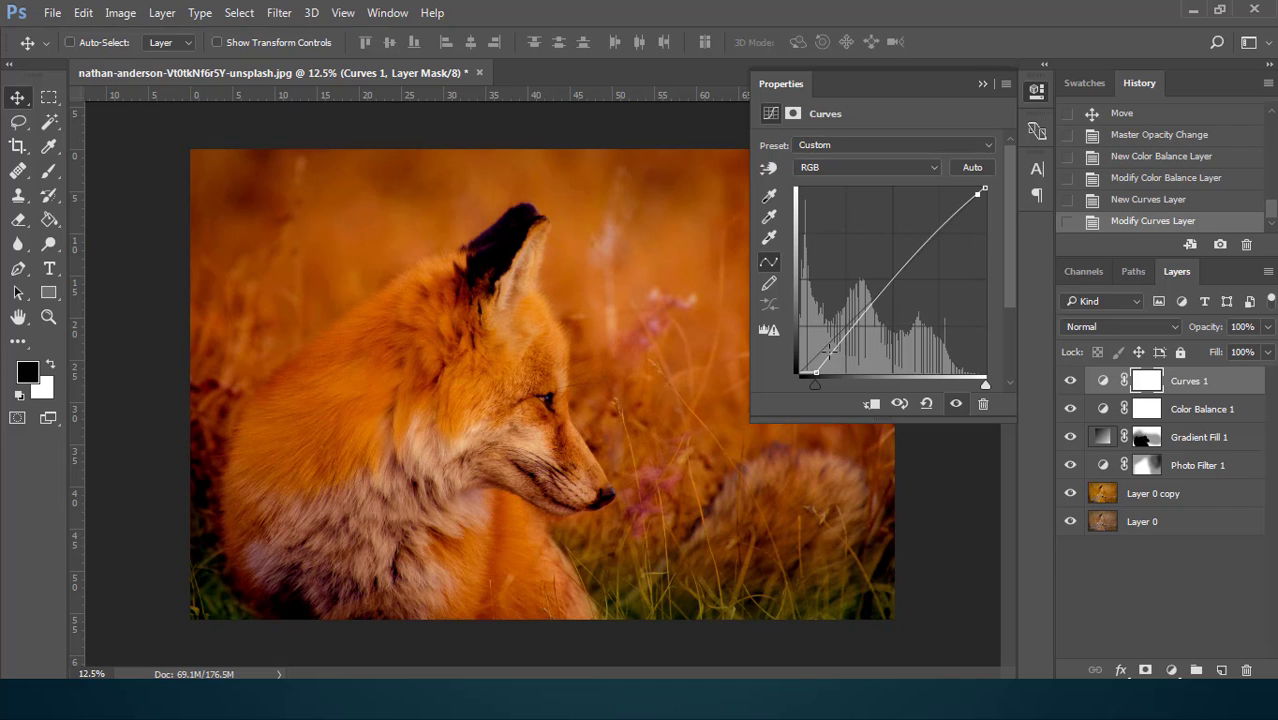
{"action": "left_click_drag", "start_coordinate": [835, 347], "coordinate": [840, 350]}
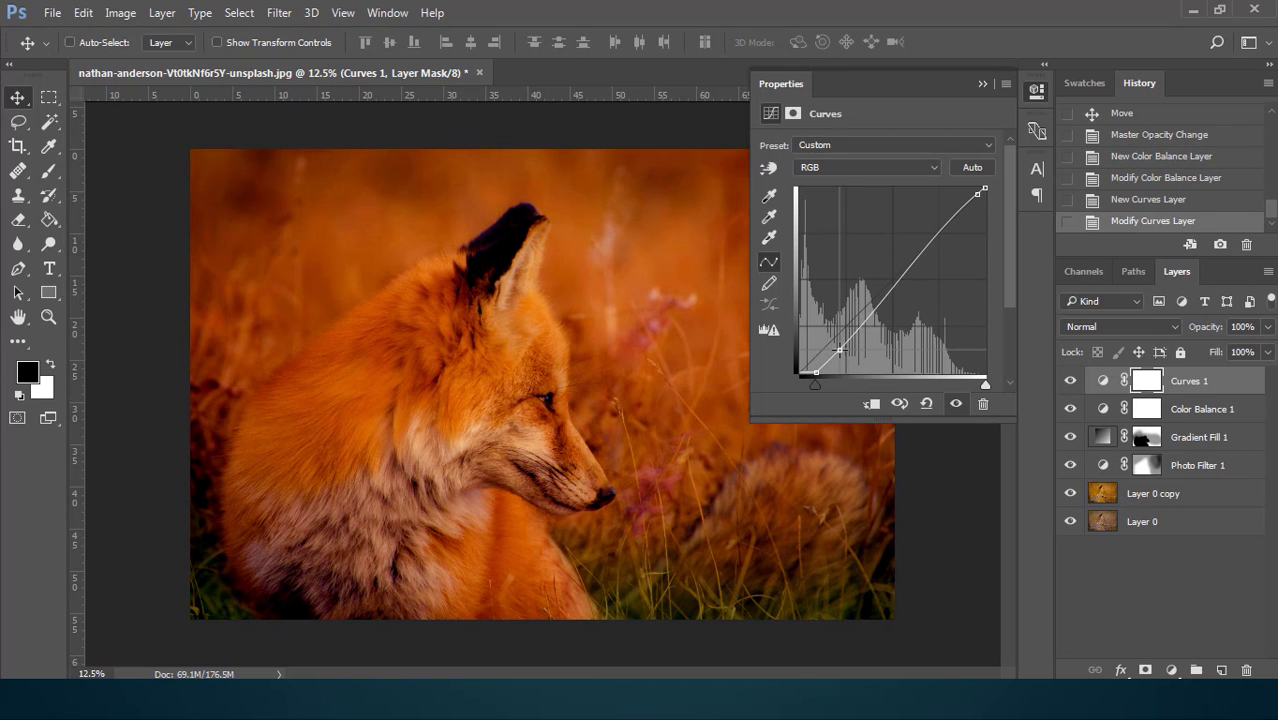
{"action": "left_click", "coordinate": [982, 85]}
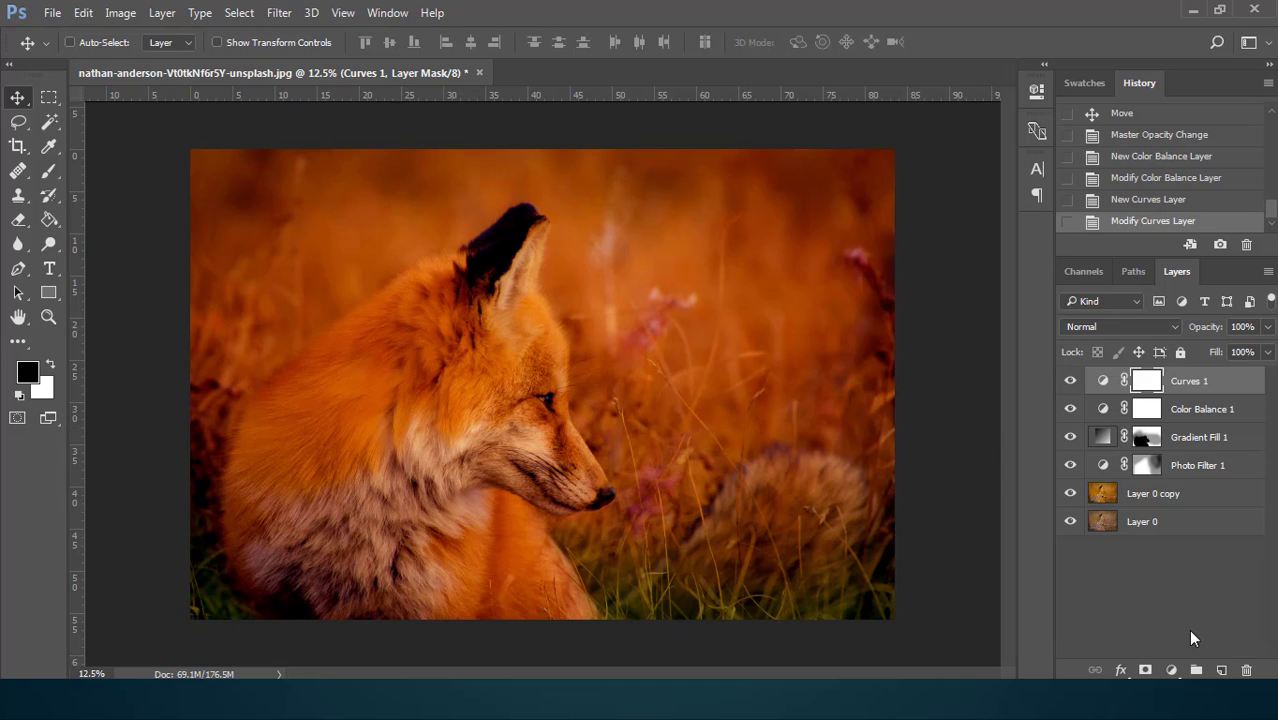
Add a Hue/Saturation adjustment layer and set the Reds saturation to -18
{"action": "left_click", "coordinate": [1171, 670]}
{"action": "left_click", "coordinate": [1158, 443]}
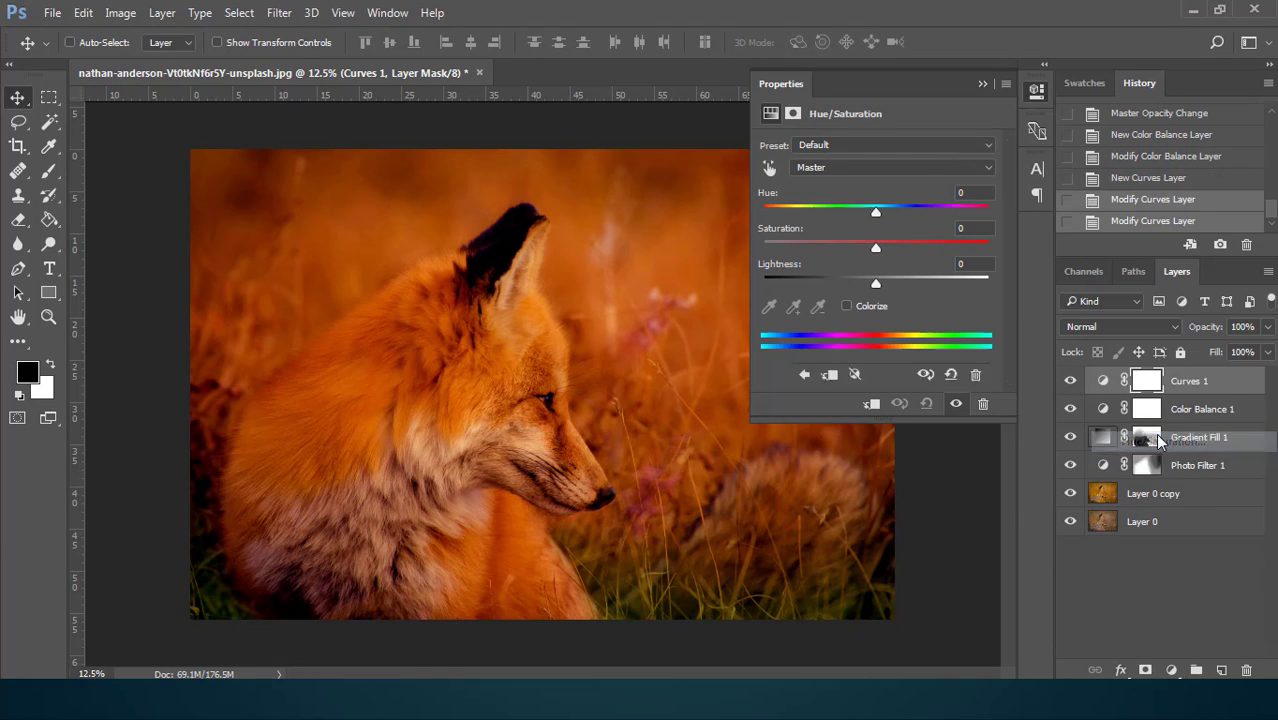
{"action": "left_click", "coordinate": [846, 170]}
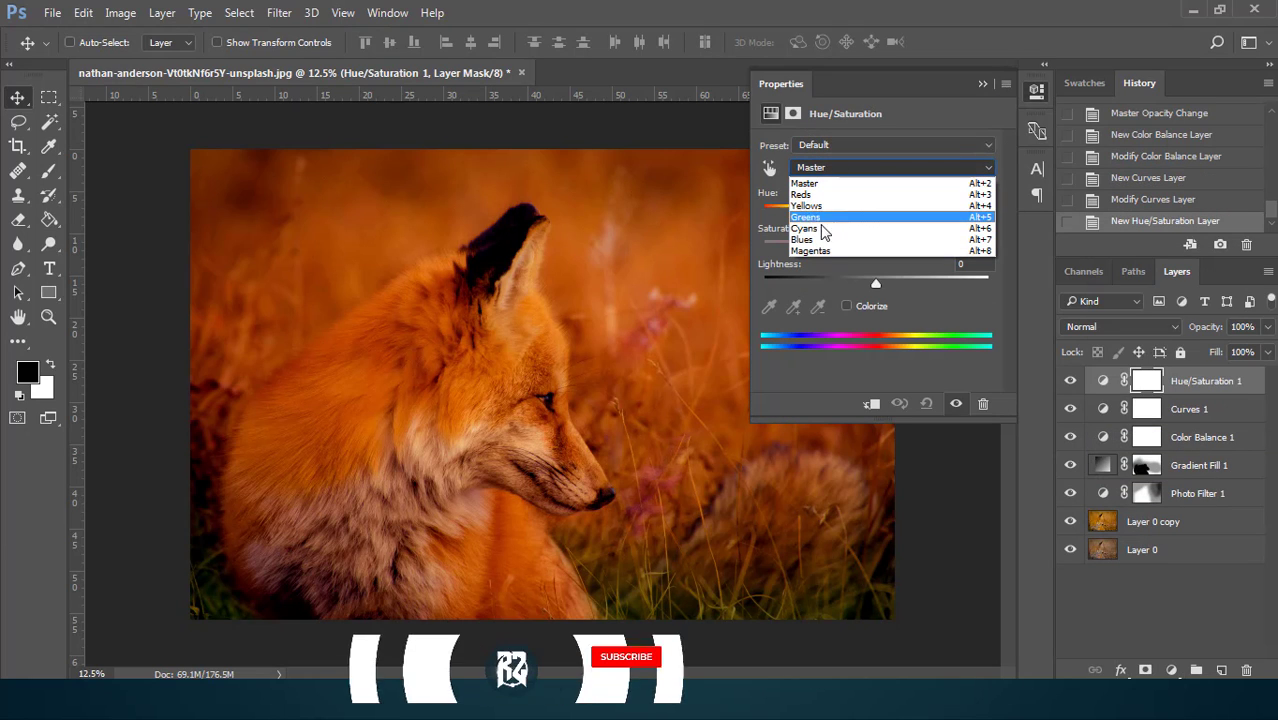
{"action": "left_click", "coordinate": [822, 195]}
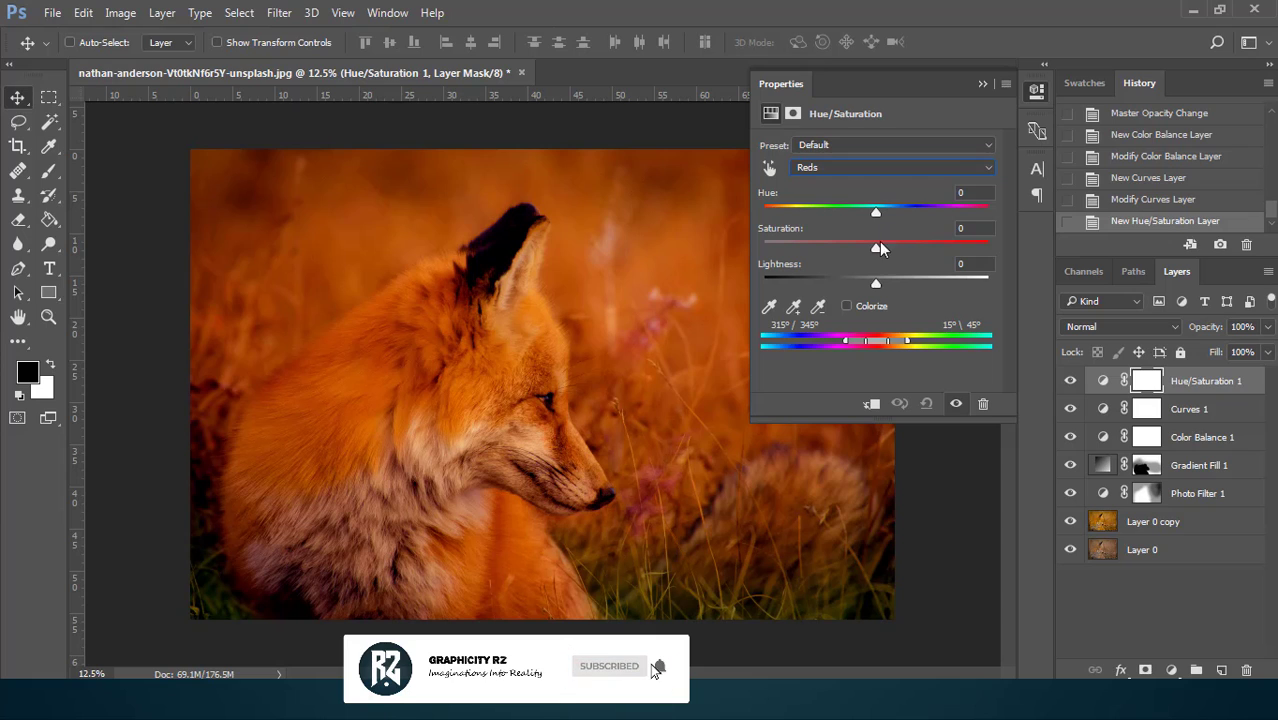
{"action": "left_click_drag", "start_coordinate": [878, 248], "coordinate": [857, 265]}
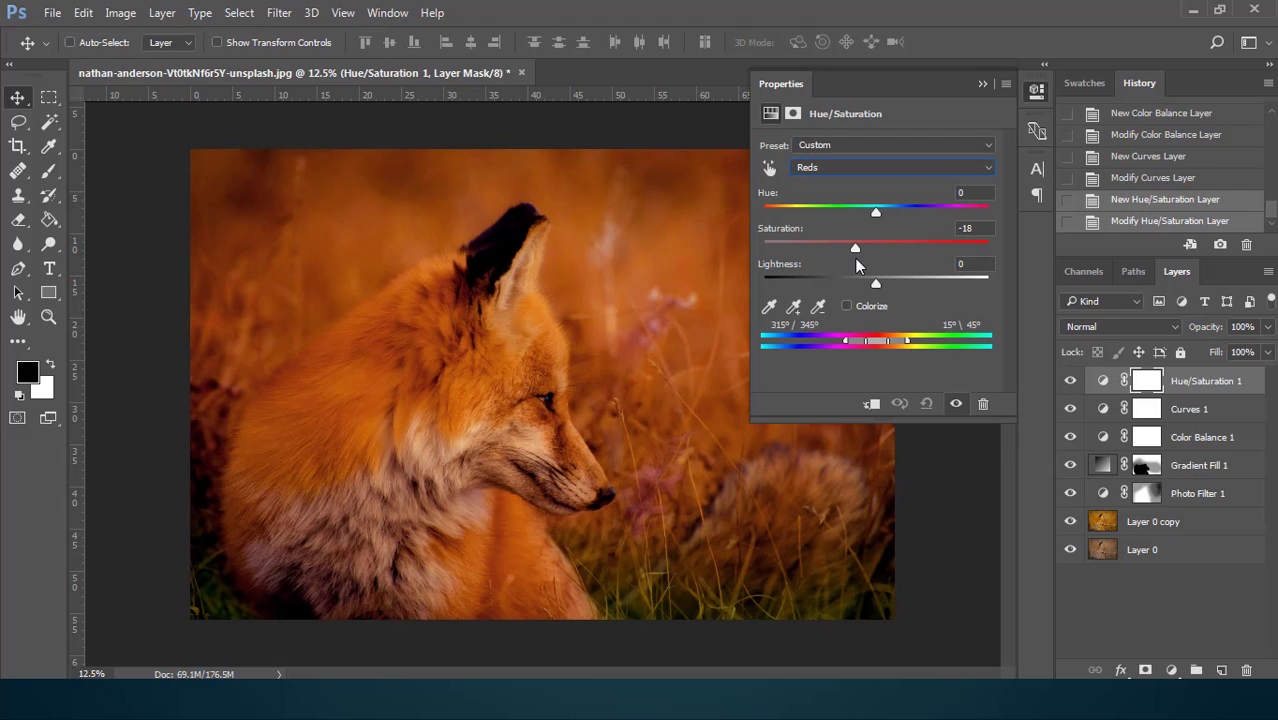
In Hue/Saturation, raise the saturation of the Yellows and reduce that of the Blues
{"action": "left_click", "coordinate": [847, 168]}
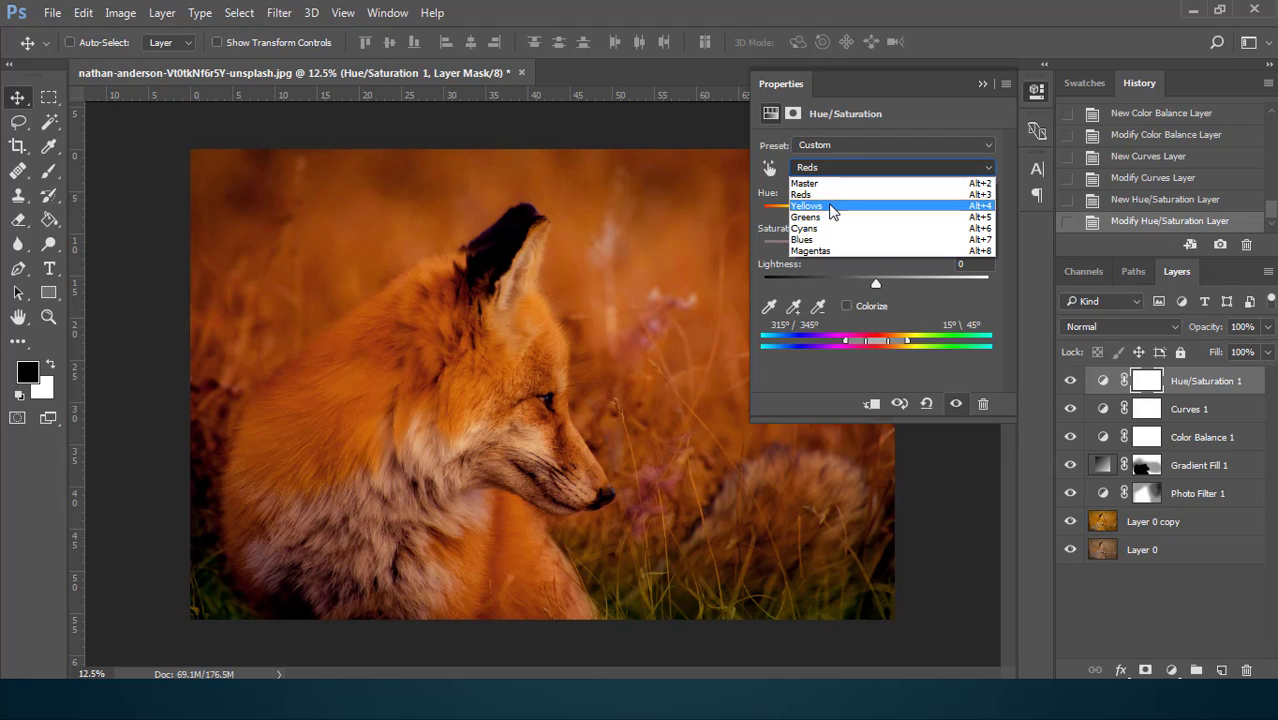
{"action": "left_click", "coordinate": [830, 203]}
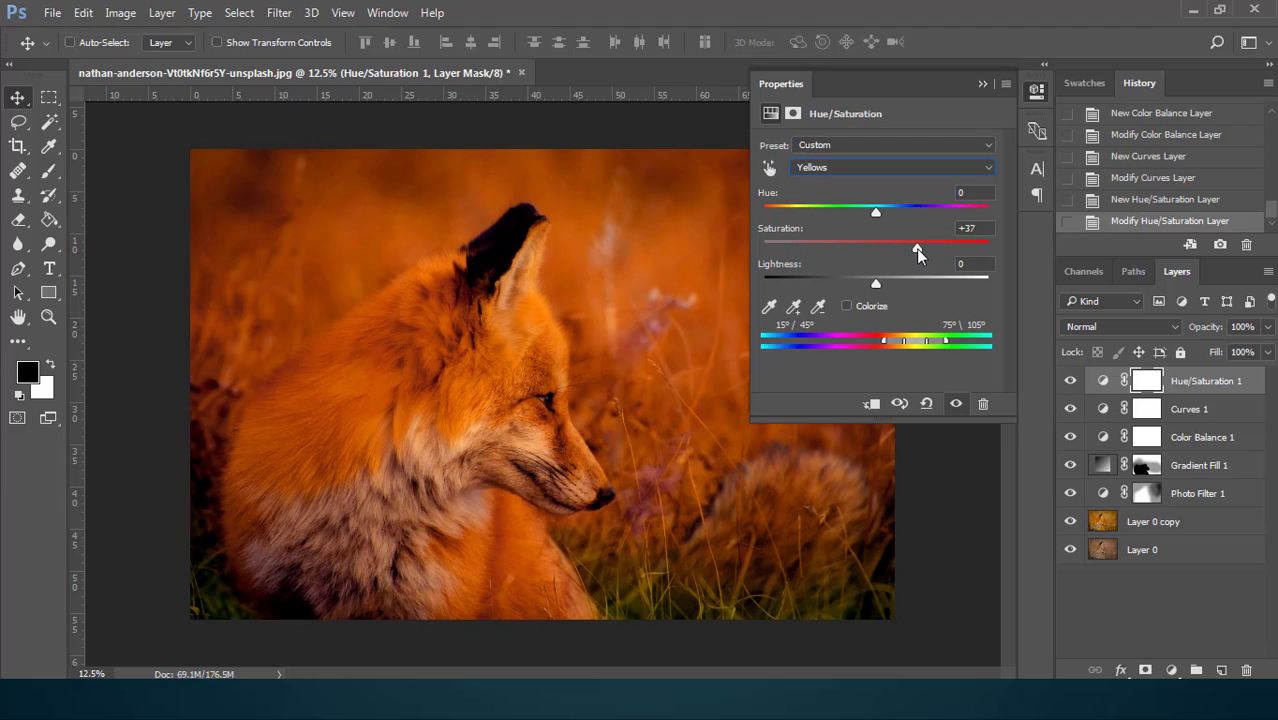
{"action": "left_click_drag", "start_coordinate": [918, 255], "coordinate": [912, 255]}
{"action": "left_click", "coordinate": [866, 168]}
{"action": "left_click", "coordinate": [850, 238]}
{"action": "left_click_drag", "start_coordinate": [876, 248], "coordinate": [855, 257]}
Set the Magentas saturation to -20 and the Greens saturation to -22 in Hue/Saturation
{"action": "left_click", "coordinate": [836, 168]}
{"action": "left_click", "coordinate": [840, 258]}
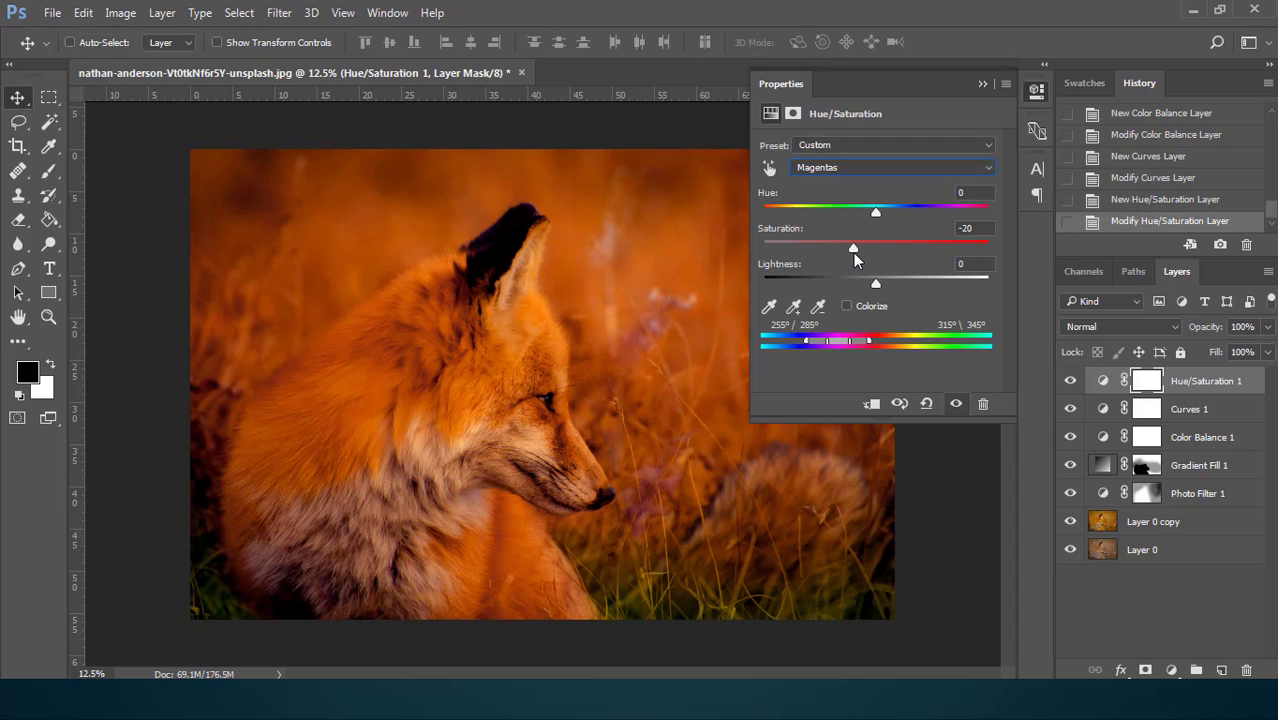
{"action": "left_click", "coordinate": [836, 168]}
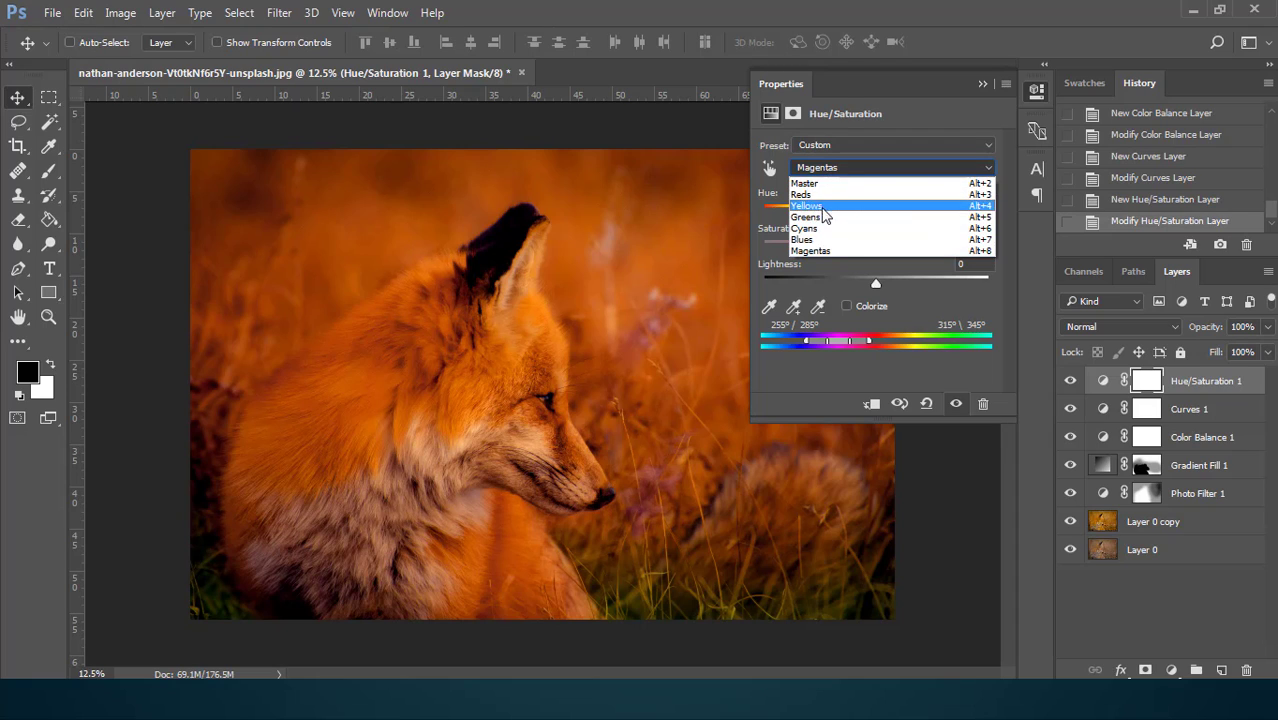
{"action": "left_click", "coordinate": [795, 216]}
{"action": "left_click_drag", "start_coordinate": [876, 252], "coordinate": [851, 254]}
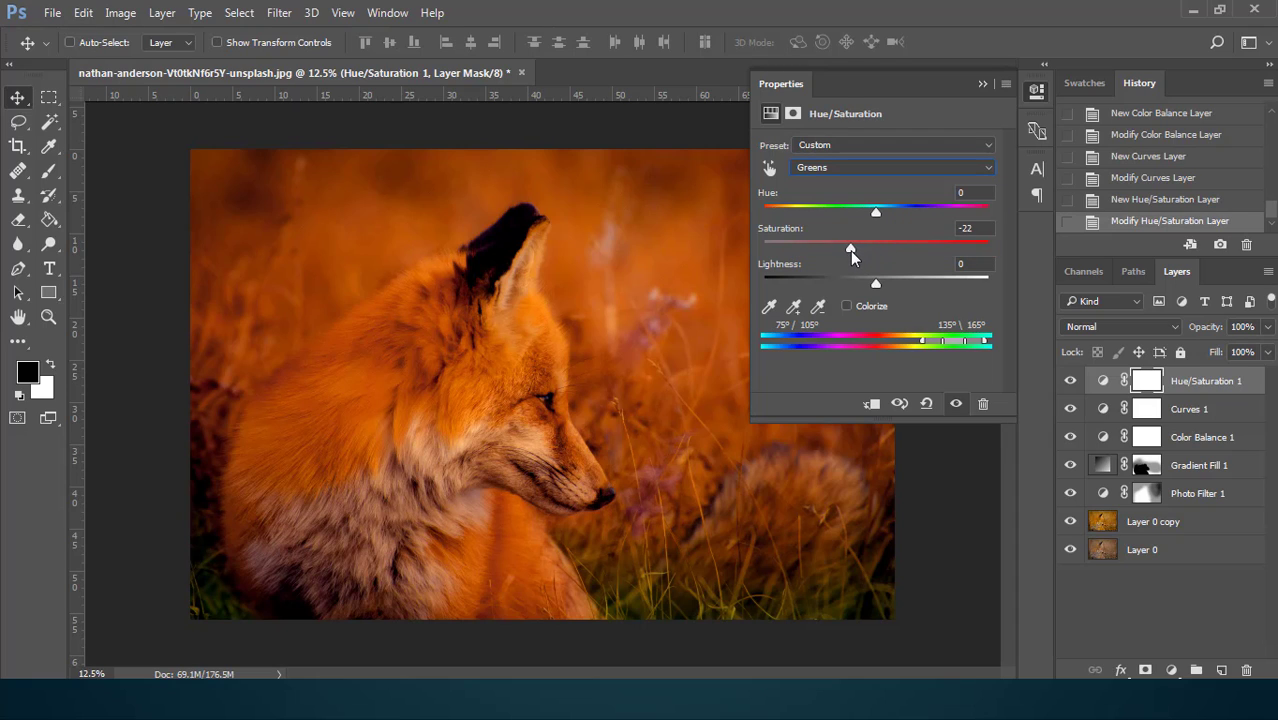
Lower the opacity of the Curves 1 adjustment layer to 78%
{"action": "left_click", "coordinate": [980, 85]}
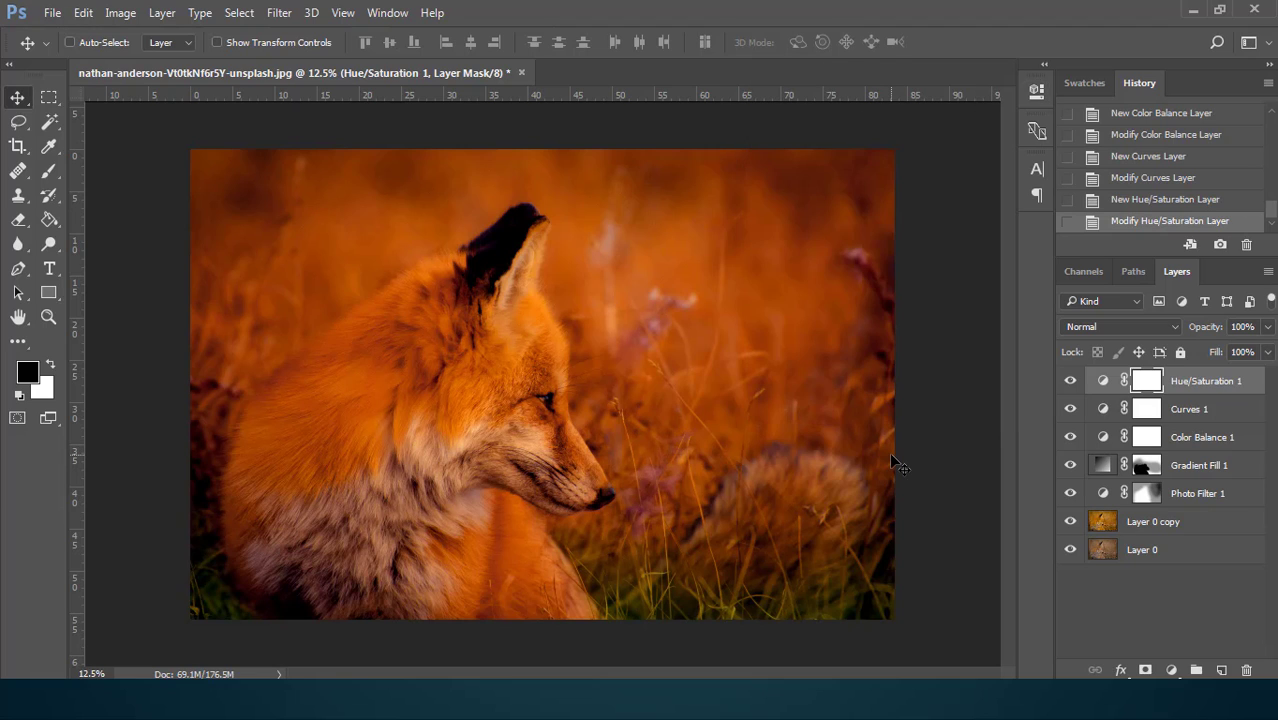
{"action": "left_click", "coordinate": [1240, 410]}
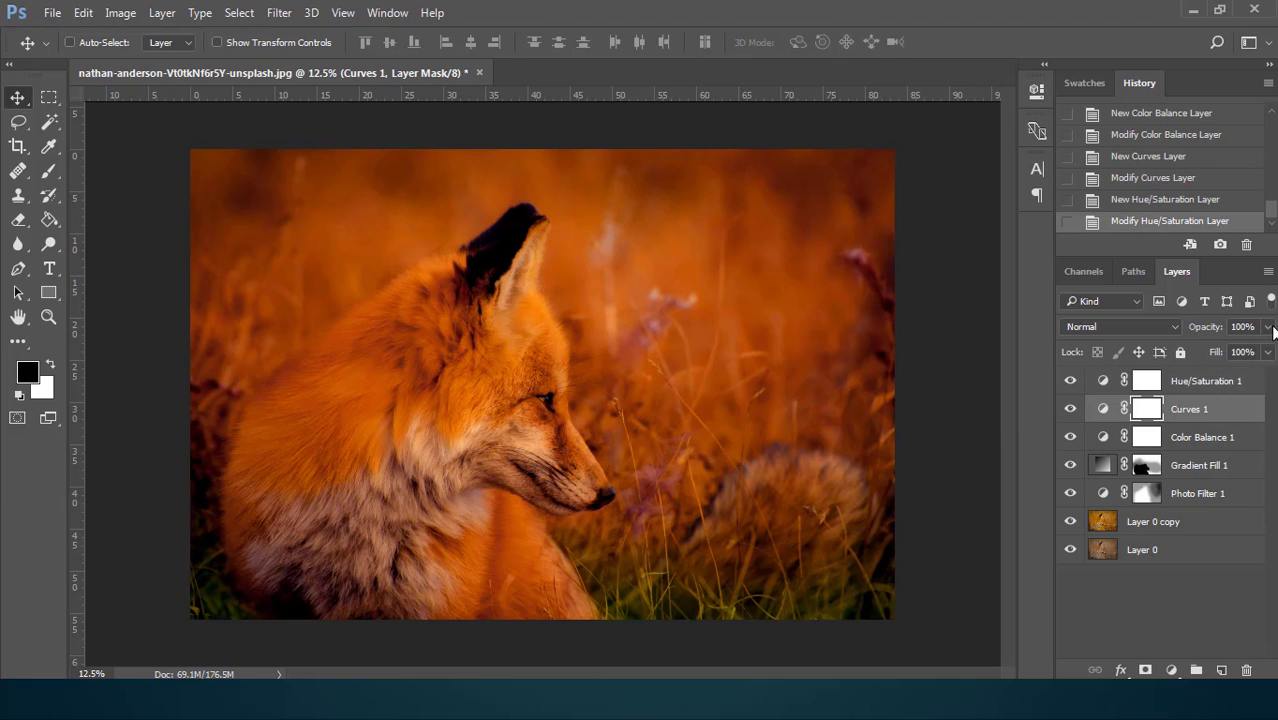
{"action": "left_click", "coordinate": [1267, 326]}
{"action": "left_click_drag", "start_coordinate": [1257, 350], "coordinate": [1248, 356]}
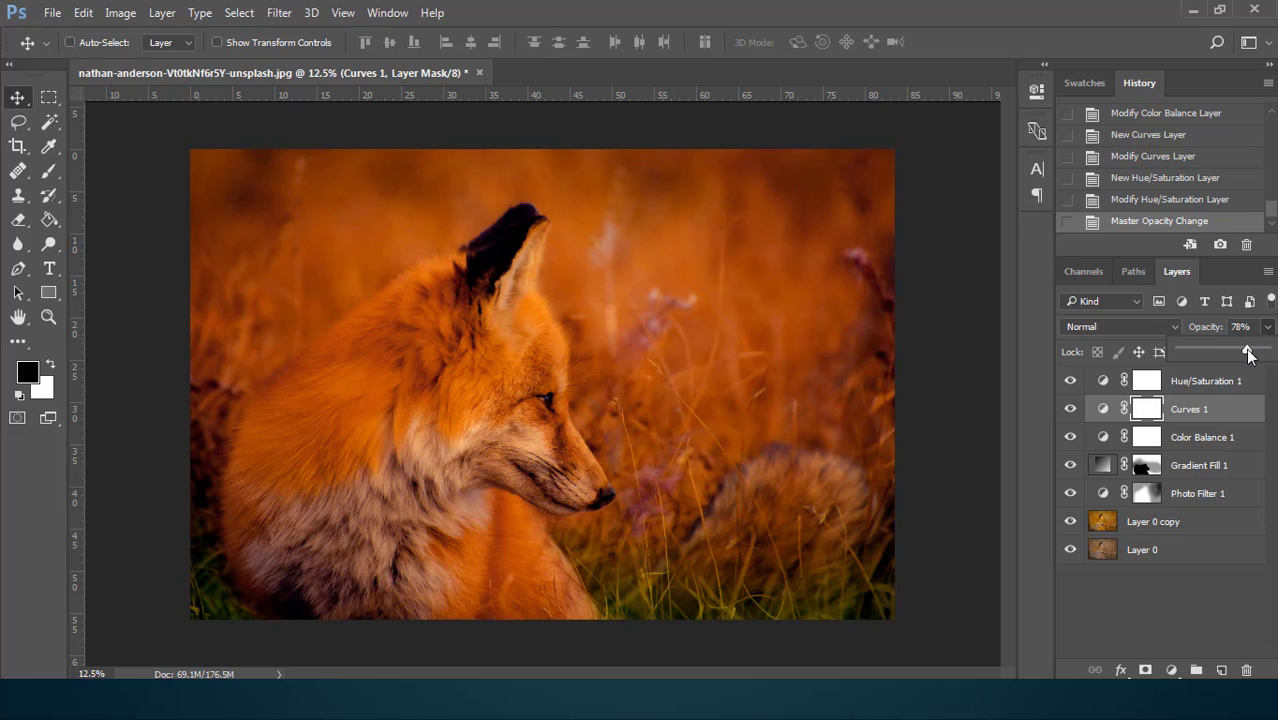
{"action": "left_click", "coordinate": [20, 105]}
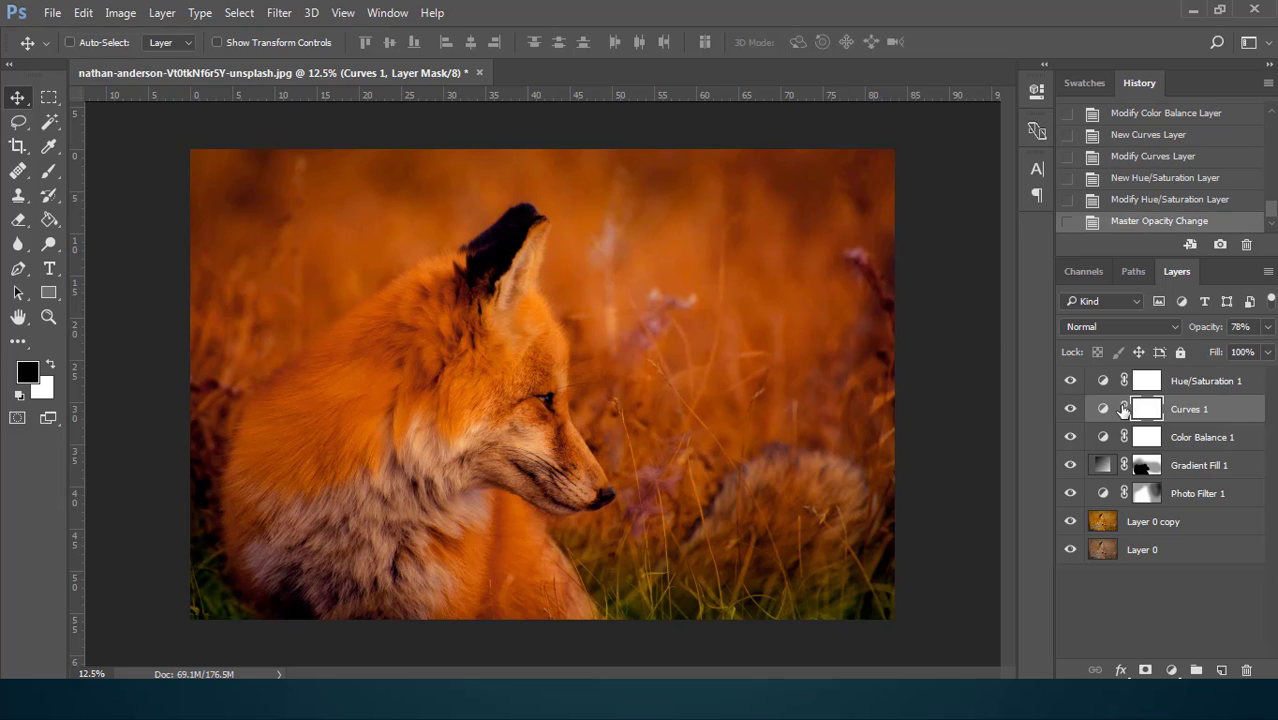
Add a new layer above Hue/Saturation 1 and paint yellow over the fox's head and upper body with a soft 1811 px brush
{"action": "left_click", "coordinate": [1227, 386]}
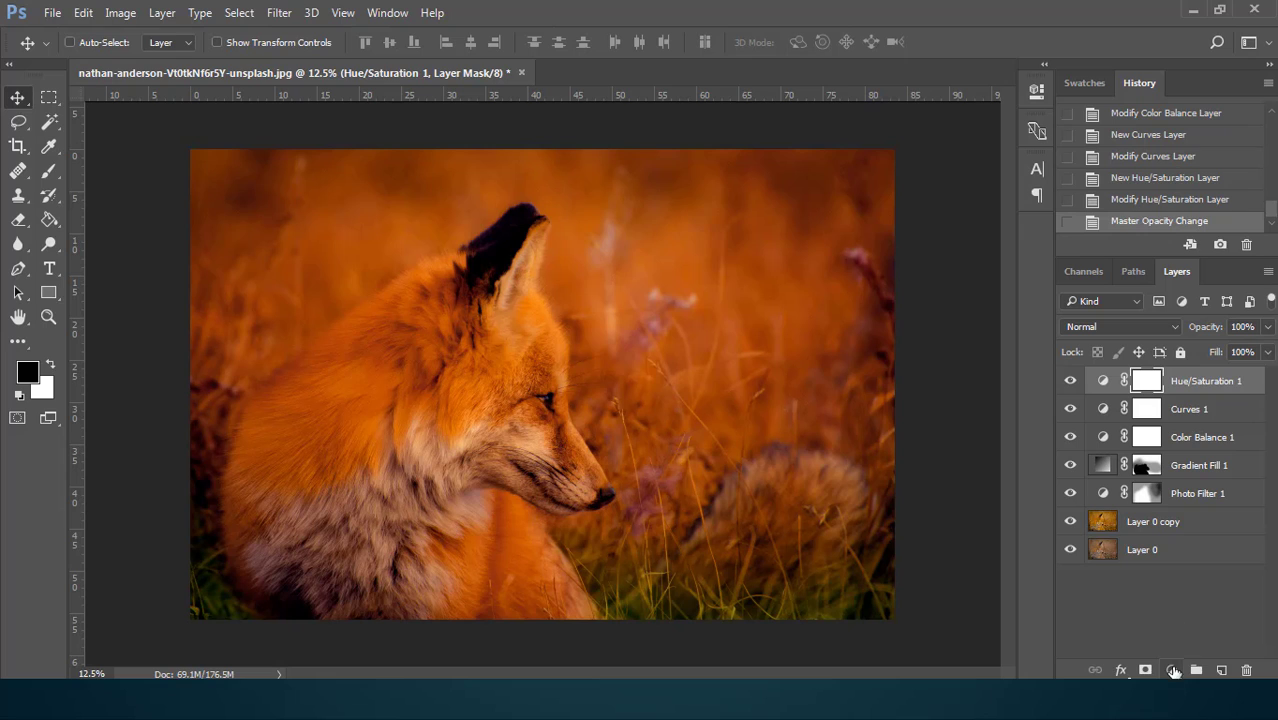
{"action": "left_click", "coordinate": [1221, 670]}
{"action": "left_click", "coordinate": [49, 170]}
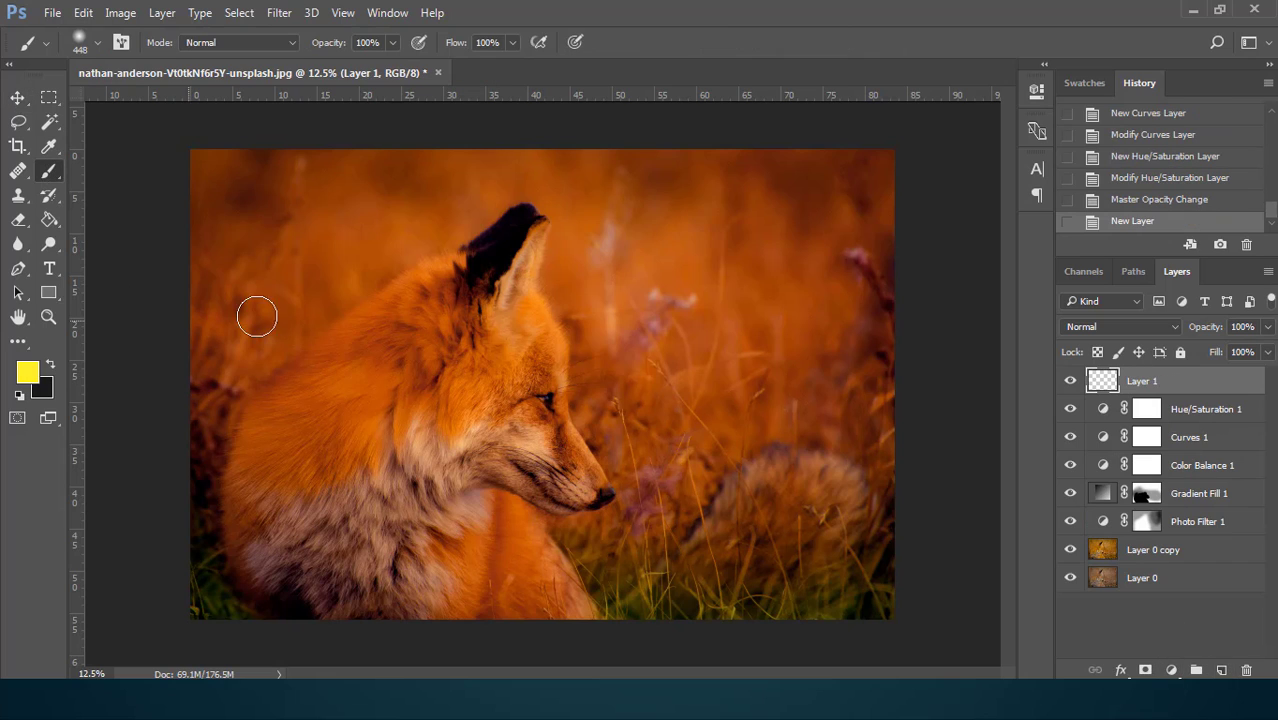
{"action": "left_click", "coordinate": [97, 43]}
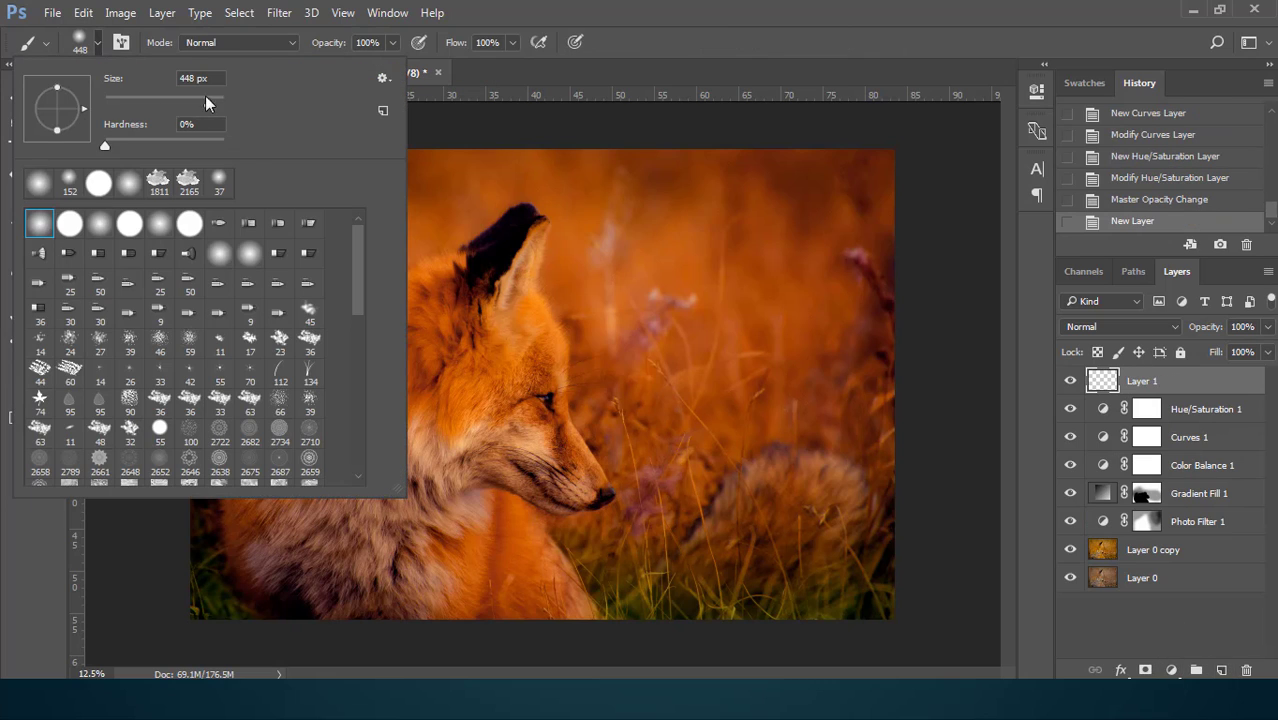
{"action": "left_click_drag", "start_coordinate": [216, 106], "coordinate": [219, 106]}
{"action": "left_click", "coordinate": [97, 43]}
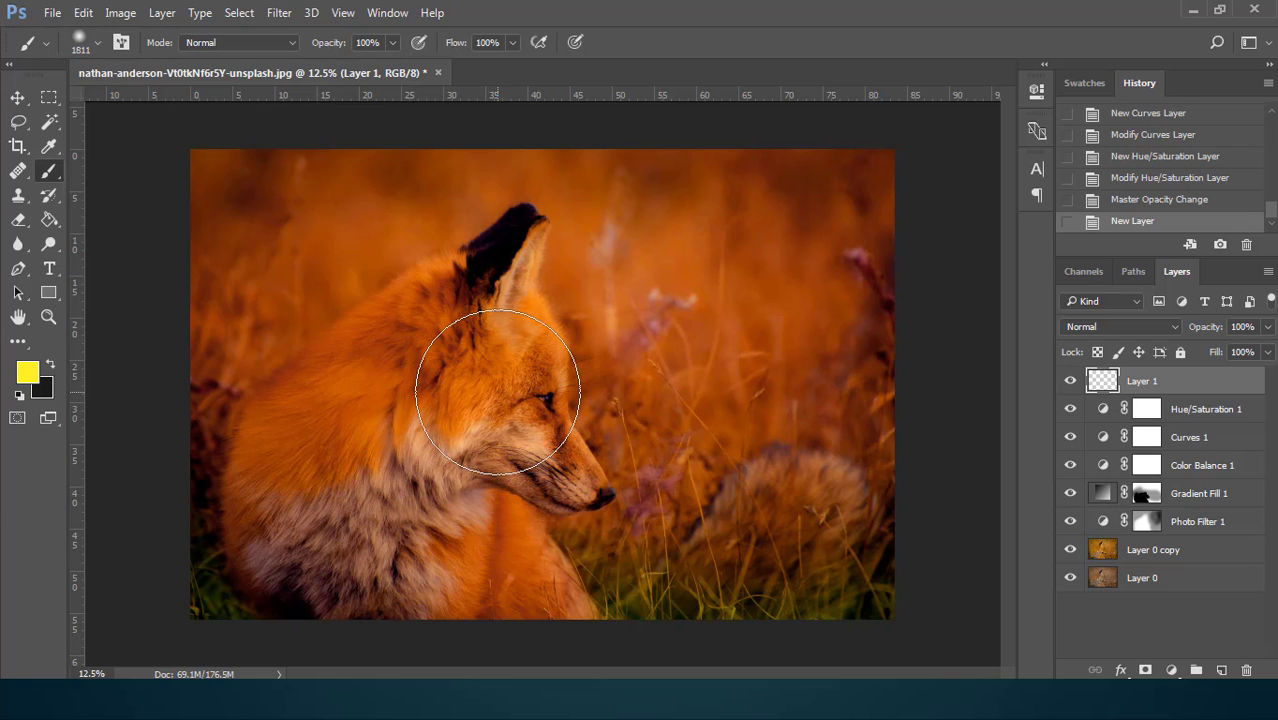
{"action": "mouse_move", "coordinate": [475, 390]}
{"action": "left_mouse_down"}
{"action": "mouse_move", "coordinate": [516, 281]}
{"action": "mouse_move", "coordinate": [579, 361]}
{"action": "mouse_move", "coordinate": [566, 447]}
{"action": "mouse_move", "coordinate": [577, 510]}
{"action": "mouse_move", "coordinate": [415, 462]}
{"action": "mouse_move", "coordinate": [349, 386]}
{"action": "mouse_move", "coordinate": [383, 302]}
{"action": "mouse_move", "coordinate": [466, 267]}
{"action": "mouse_move", "coordinate": [490, 358]}
{"action": "left_mouse_up"}
{"action": "left_click", "coordinate": [515, 223]}
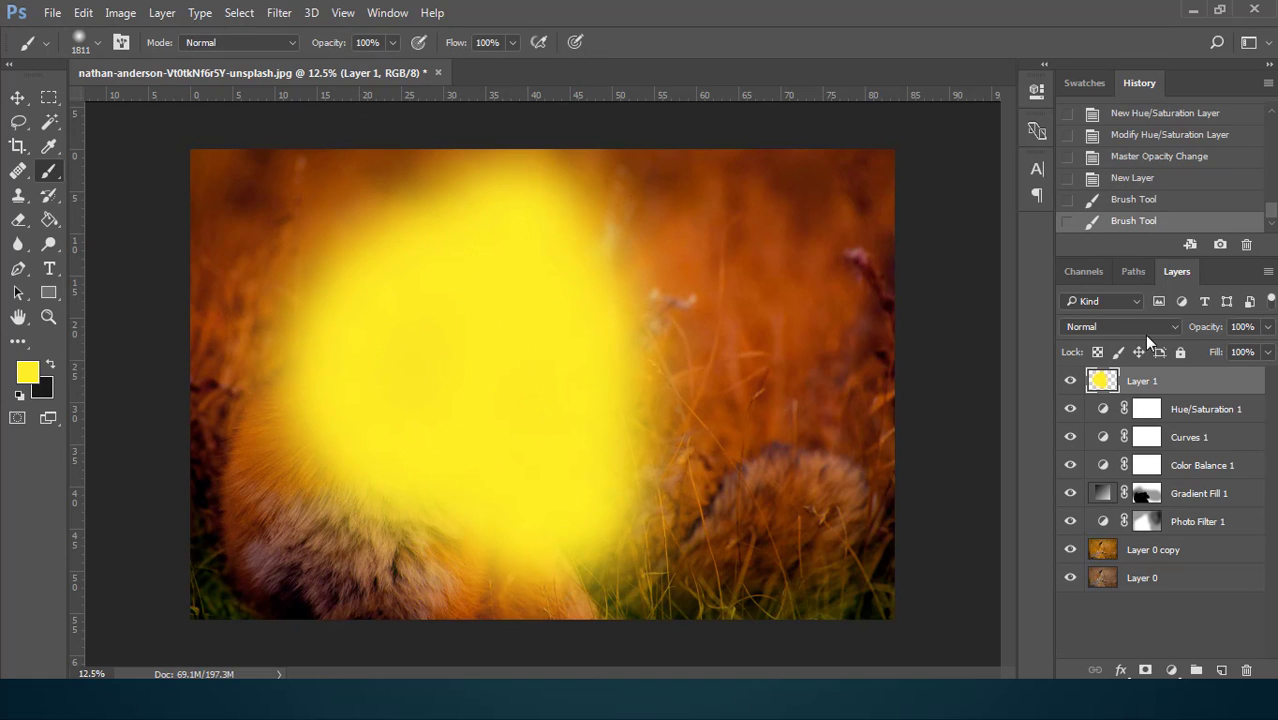
Set the yellow paint layer's blend mode to Soft Light and reduce its opacity to 47%
{"action": "left_click", "coordinate": [1140, 328]}
{"action": "left_click", "coordinate": [1080, 522]}
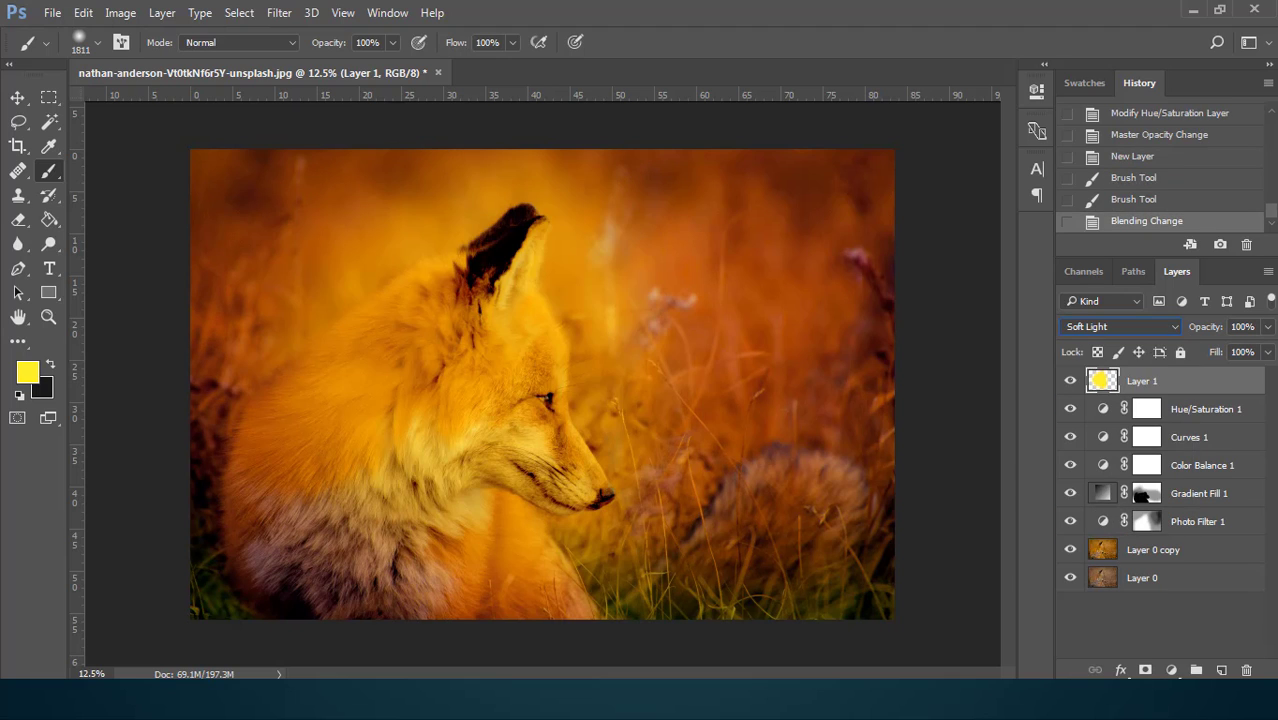
{"action": "left_click", "coordinate": [1267, 327]}
{"action": "left_click", "coordinate": [1234, 348]}
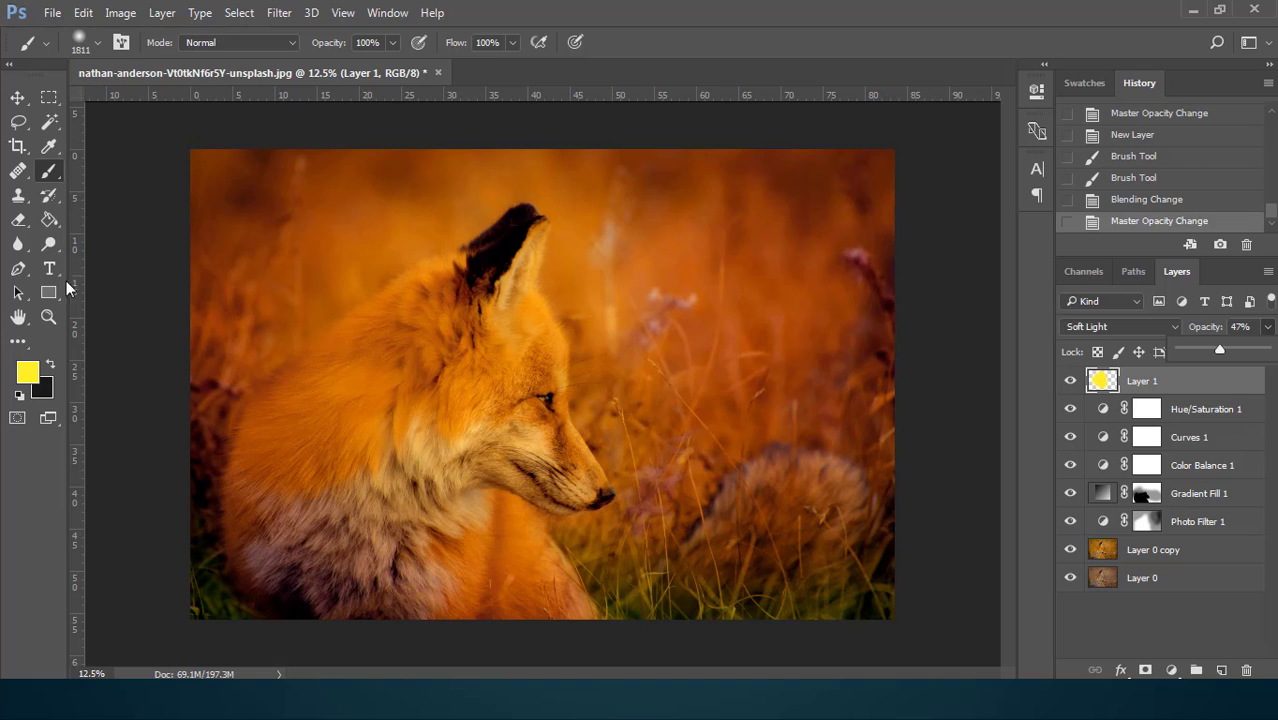
Set the brush opacity to 31% and extend the yellow paint lightly over the background and the fox's chest
{"action": "left_click", "coordinate": [392, 42]}
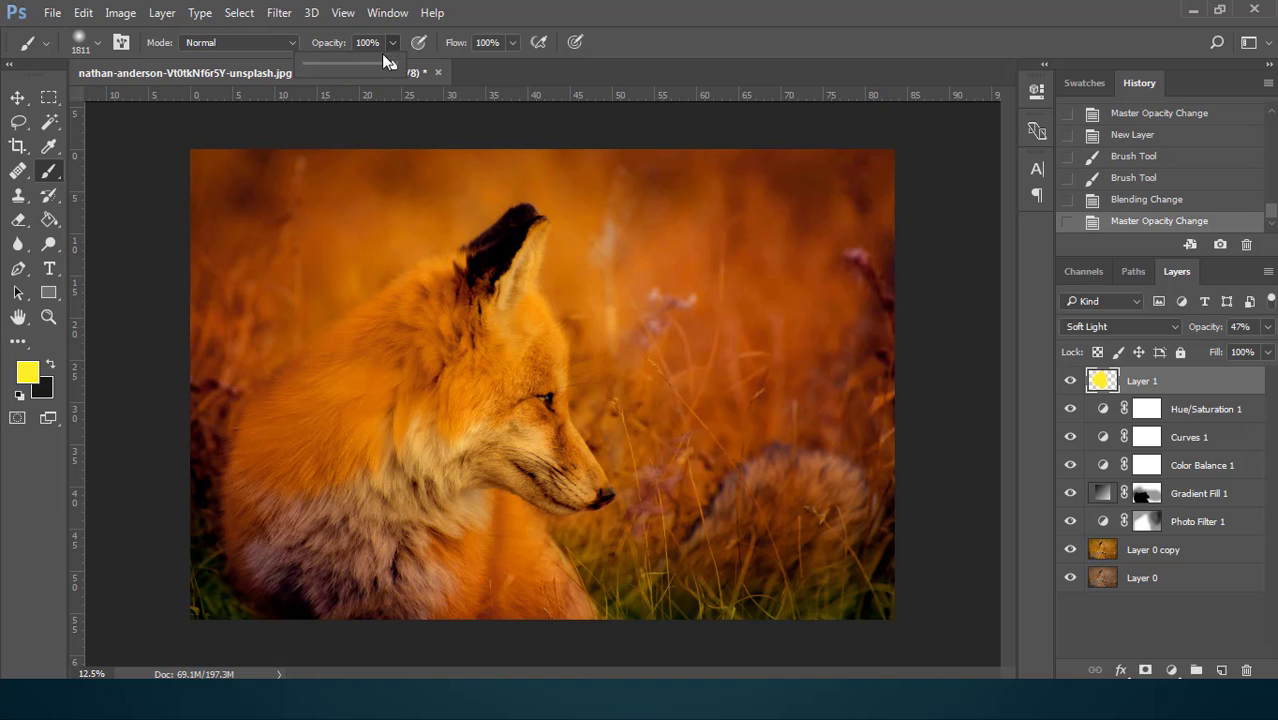
{"action": "left_click", "coordinate": [333, 64]}
{"action": "left_click", "coordinate": [585, 300]}
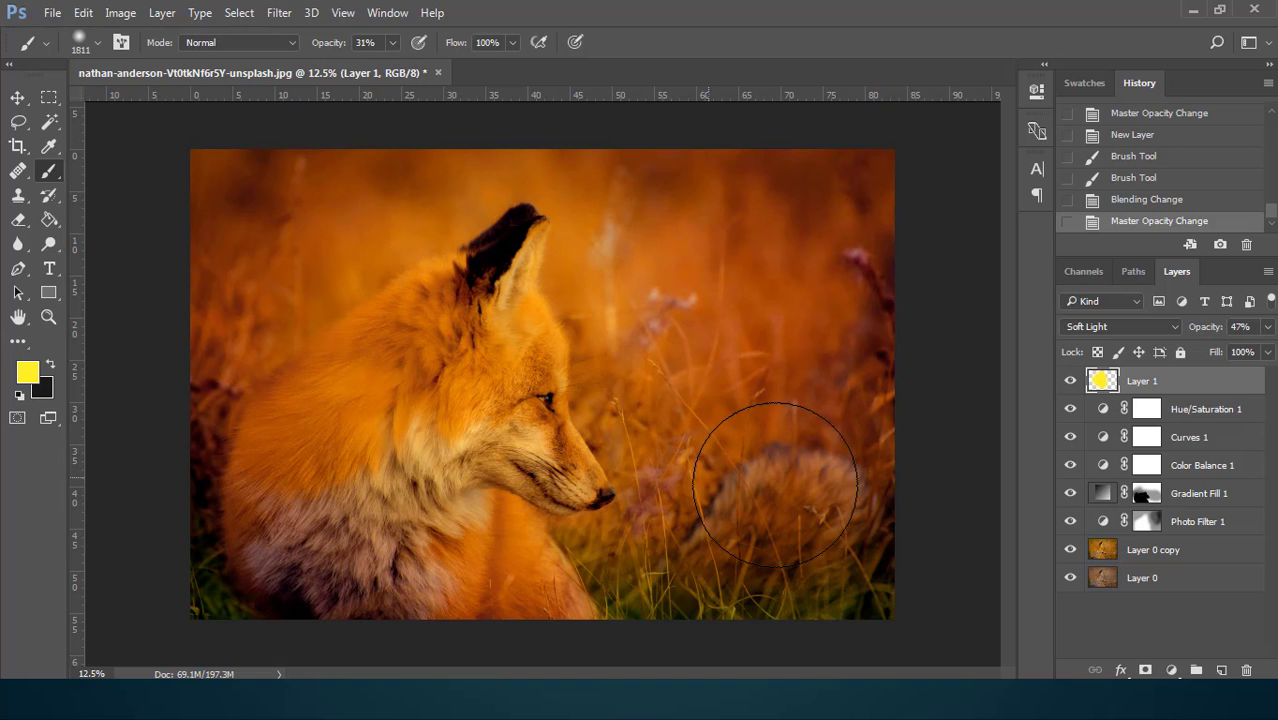
{"action": "mouse_move", "coordinate": [371, 495]}
{"action": "left_mouse_down"}
{"action": "mouse_move", "coordinate": [285, 479]}
{"action": "mouse_move", "coordinate": [320, 490]}
{"action": "mouse_move", "coordinate": [308, 251]}
{"action": "mouse_move", "coordinate": [534, 260]}
{"action": "mouse_move", "coordinate": [701, 223]}
{"action": "mouse_move", "coordinate": [639, 403]}
{"action": "mouse_move", "coordinate": [453, 493]}
{"action": "mouse_move", "coordinate": [300, 528]}
{"action": "mouse_move", "coordinate": [488, 548]}
{"action": "left_mouse_up"}
{"action": "key", "text": "v"}
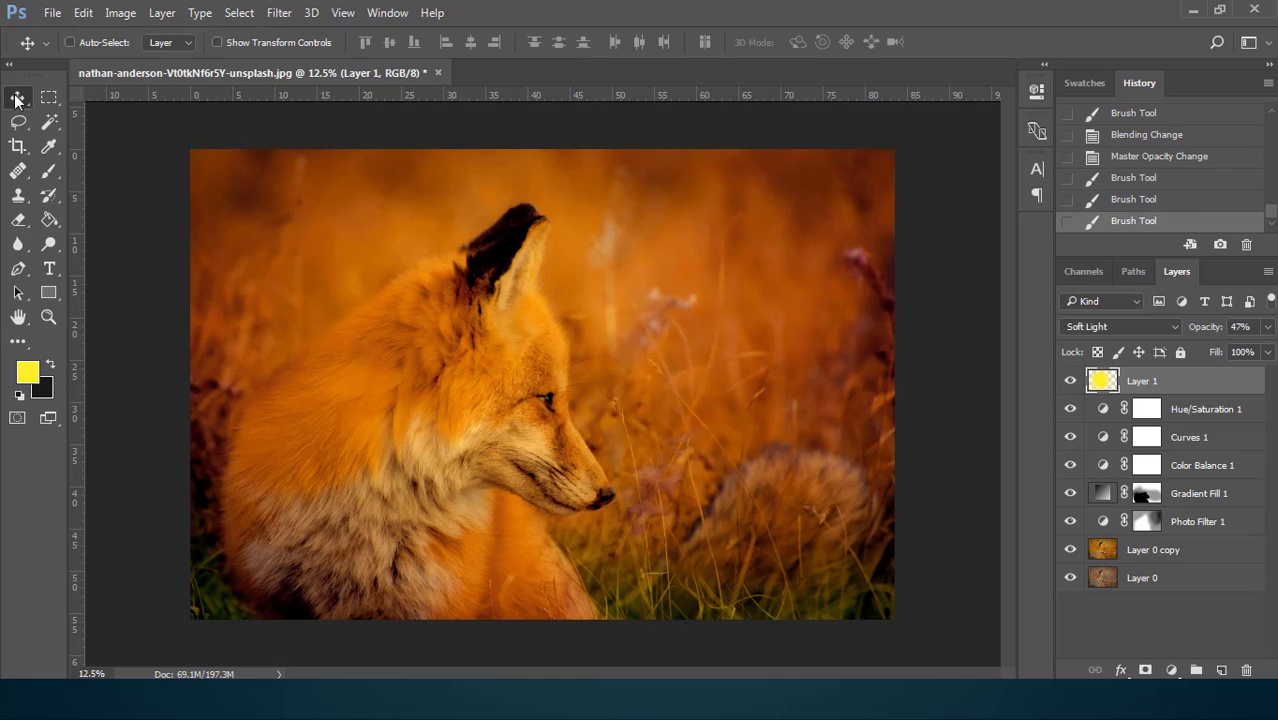
Reduce the yellow Soft Light layer's opacity to 13% and check its effect on the photo
{"action": "left_click", "coordinate": [1268, 327]}
{"action": "left_click_drag", "start_coordinate": [1219, 348], "coordinate": [1187, 346]}
{"action": "left_click", "coordinate": [1070, 383]}
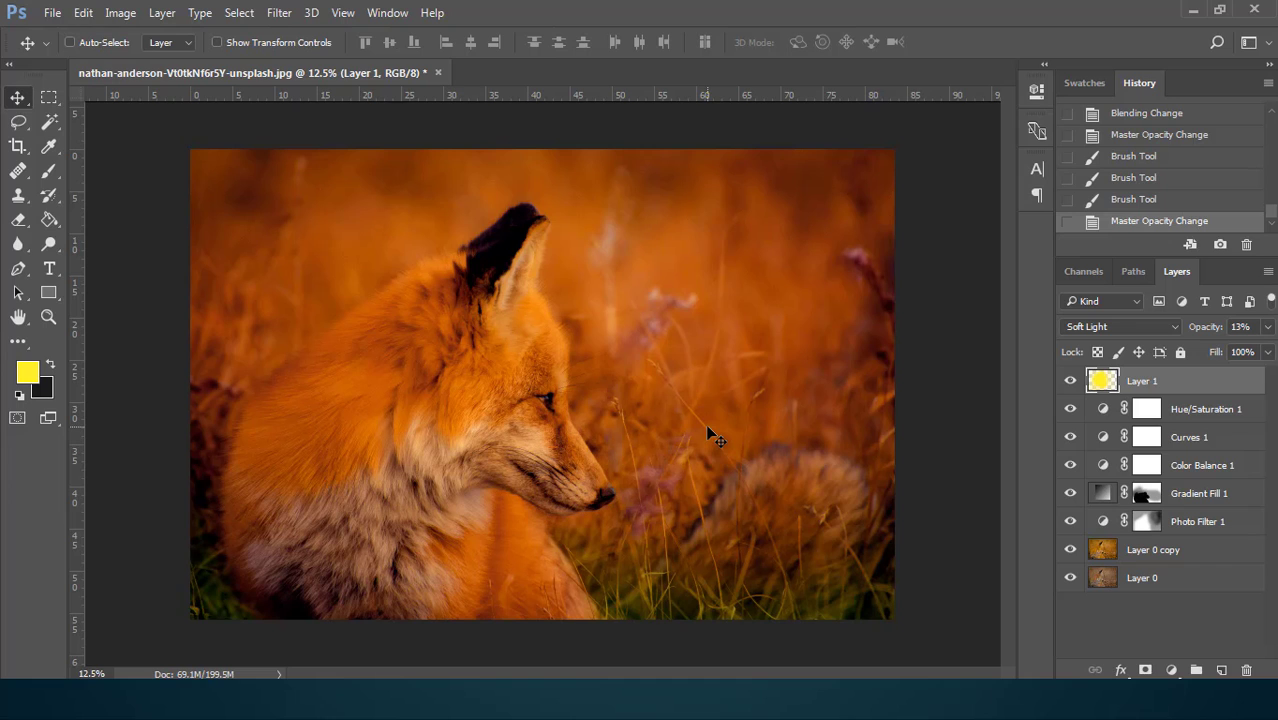
Add a Gradient Fill layer above Layer 1 with the Radial style and Reverse enabled
{"action": "left_click", "coordinate": [1171, 669]}
{"action": "left_click", "coordinate": [1145, 285]}
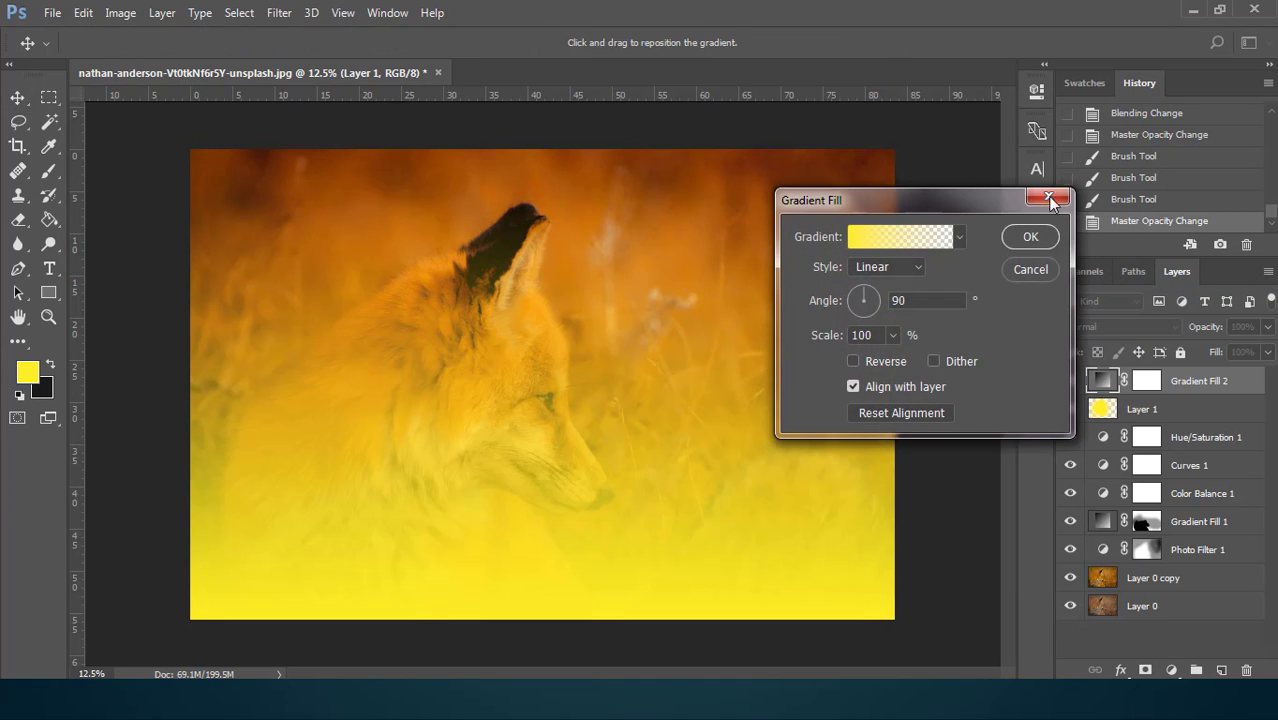
{"action": "left_click", "coordinate": [870, 267]}
{"action": "left_click", "coordinate": [866, 295]}
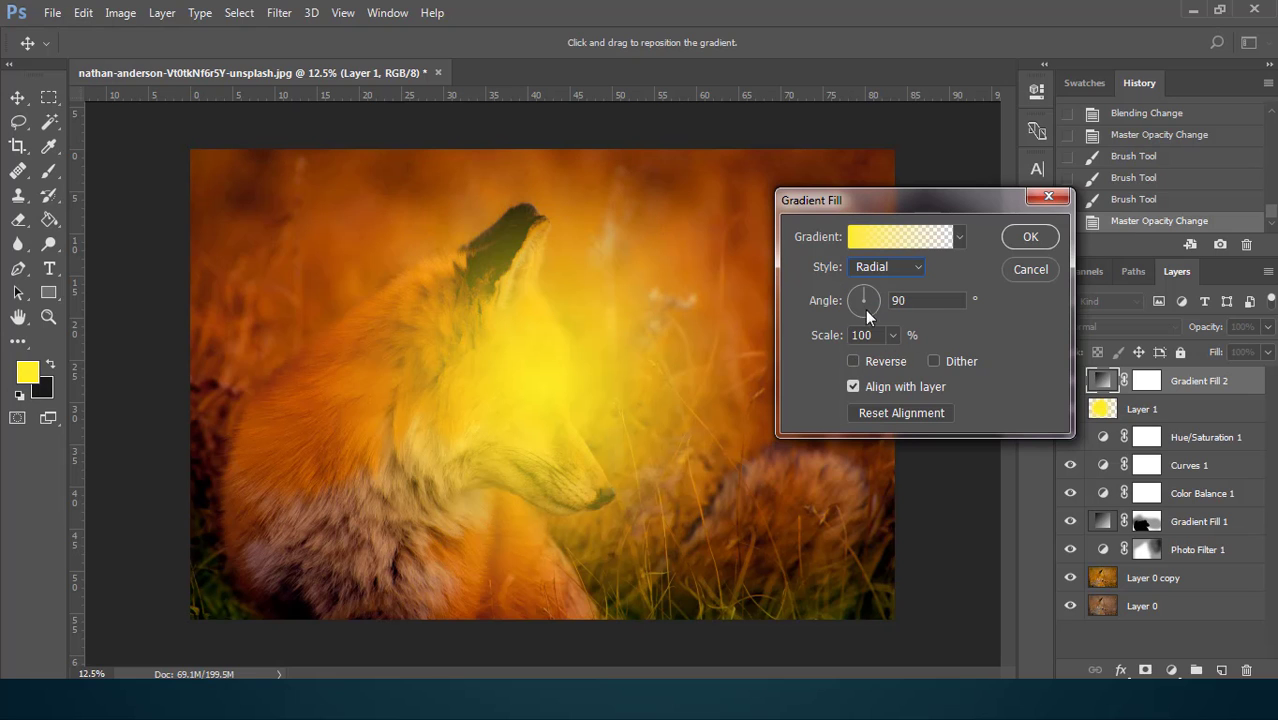
{"action": "left_click", "coordinate": [852, 362]}
Edit the gradient to fade from black (000000) to transparent, recoloring the first color stop and removing the yellow end stop
{"action": "left_click", "coordinate": [893, 236]}
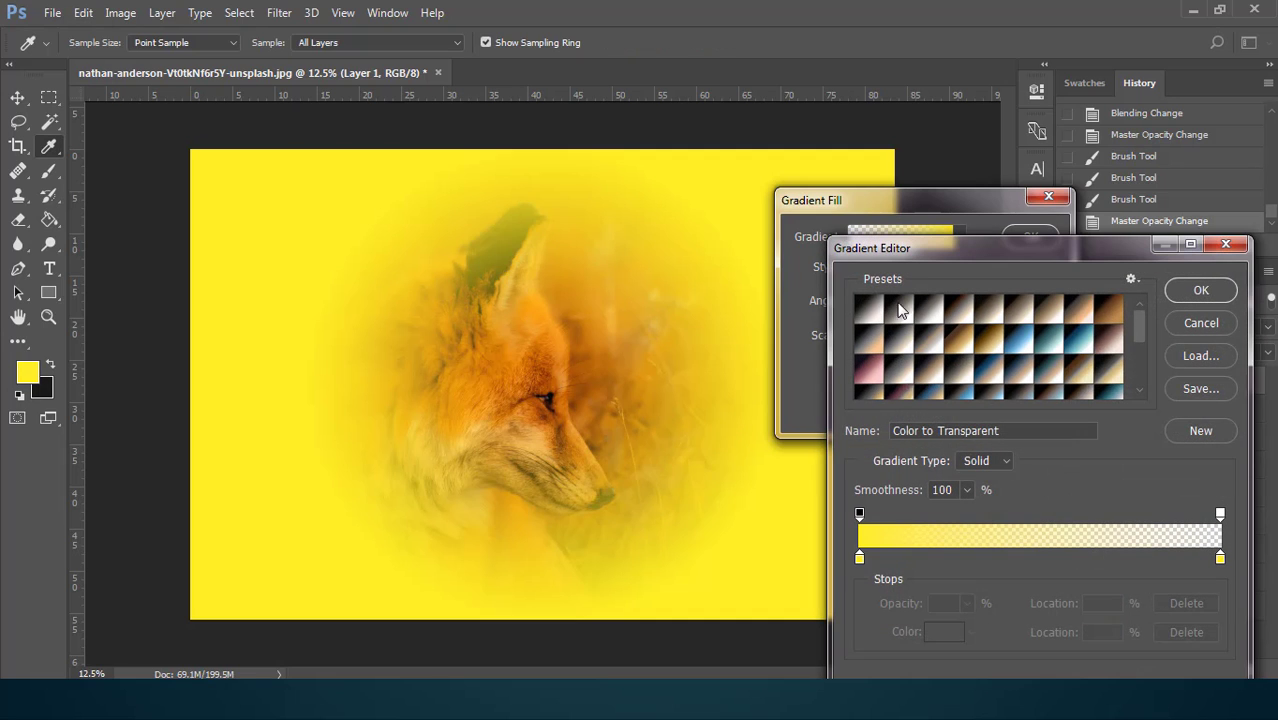
{"action": "left_click", "coordinate": [860, 559]}
{"action": "left_click", "coordinate": [944, 632]}
{"action": "left_click_drag", "start_coordinate": [782, 528], "coordinate": [750, 555]}
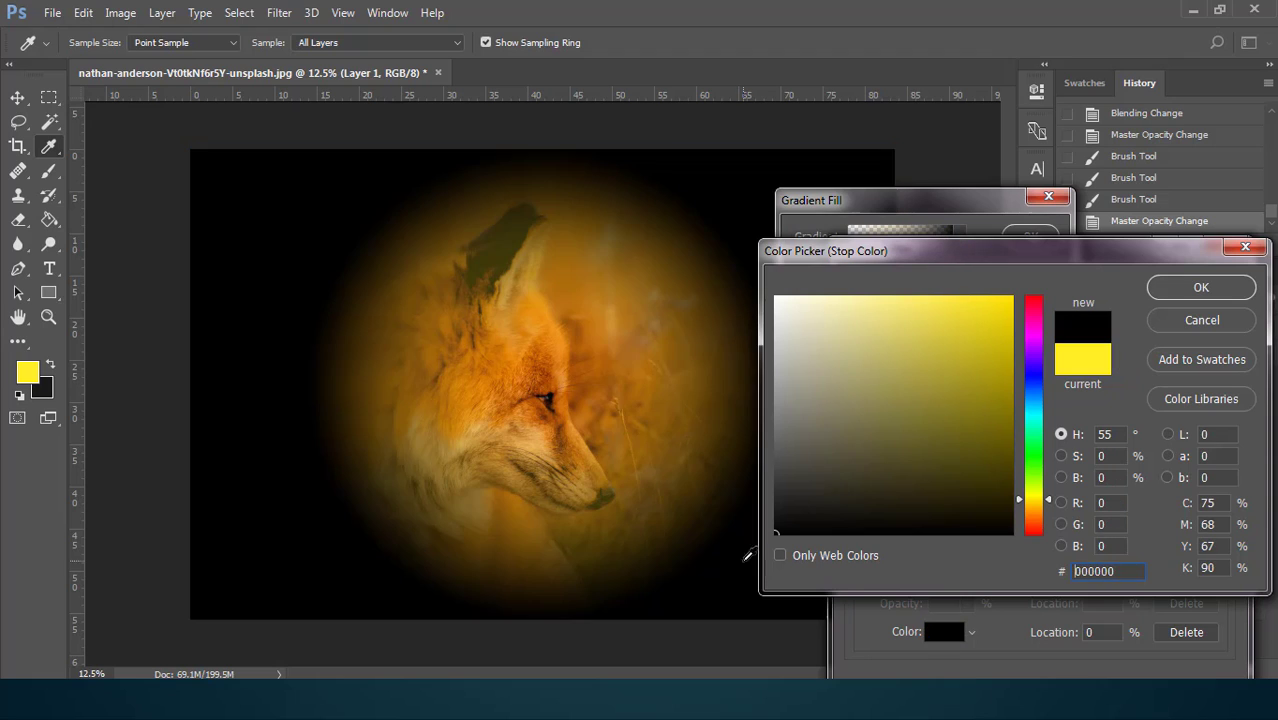
{"action": "left_click", "coordinate": [1185, 294]}
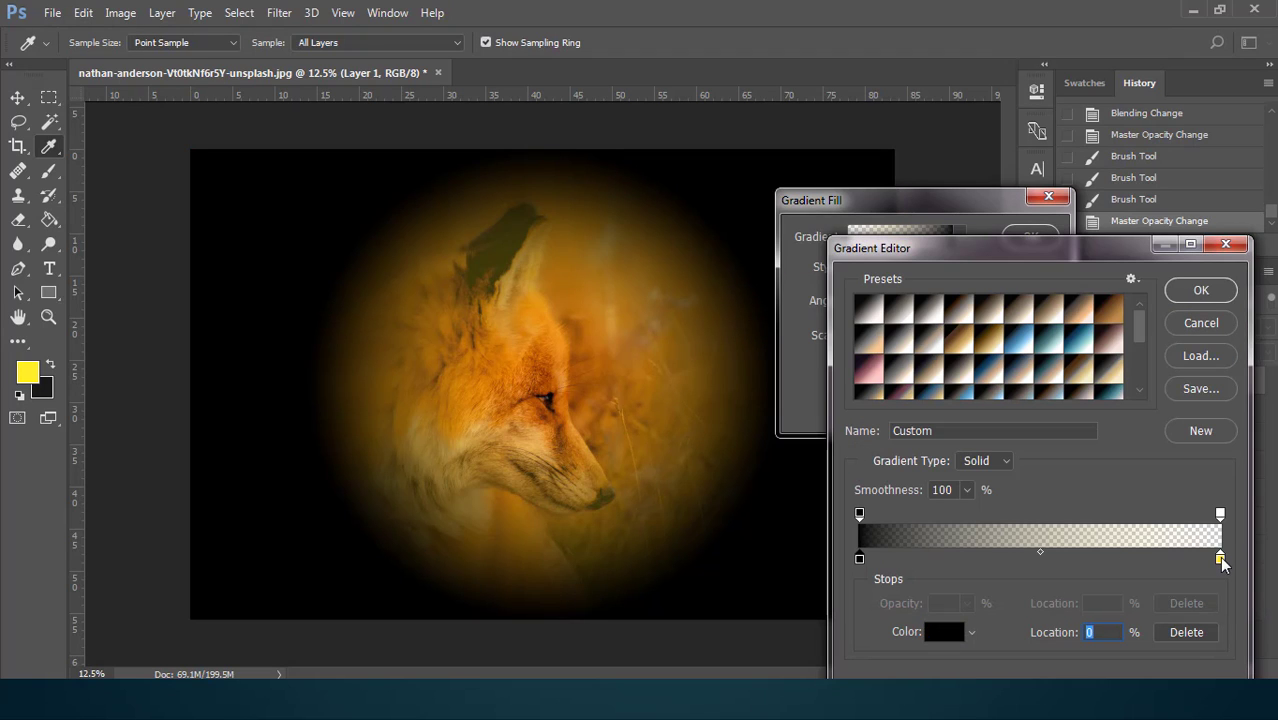
{"action": "left_click_drag", "start_coordinate": [1220, 558], "coordinate": [1228, 618]}
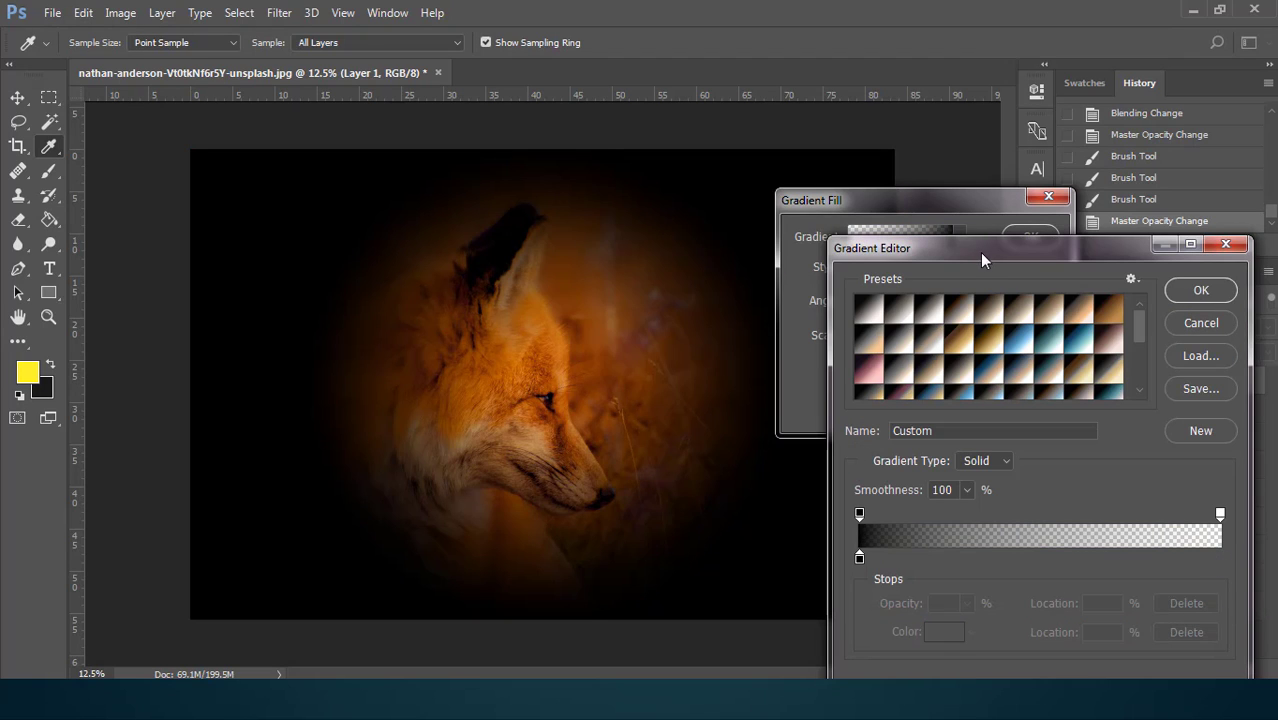
{"action": "left_click", "coordinate": [1199, 291]}
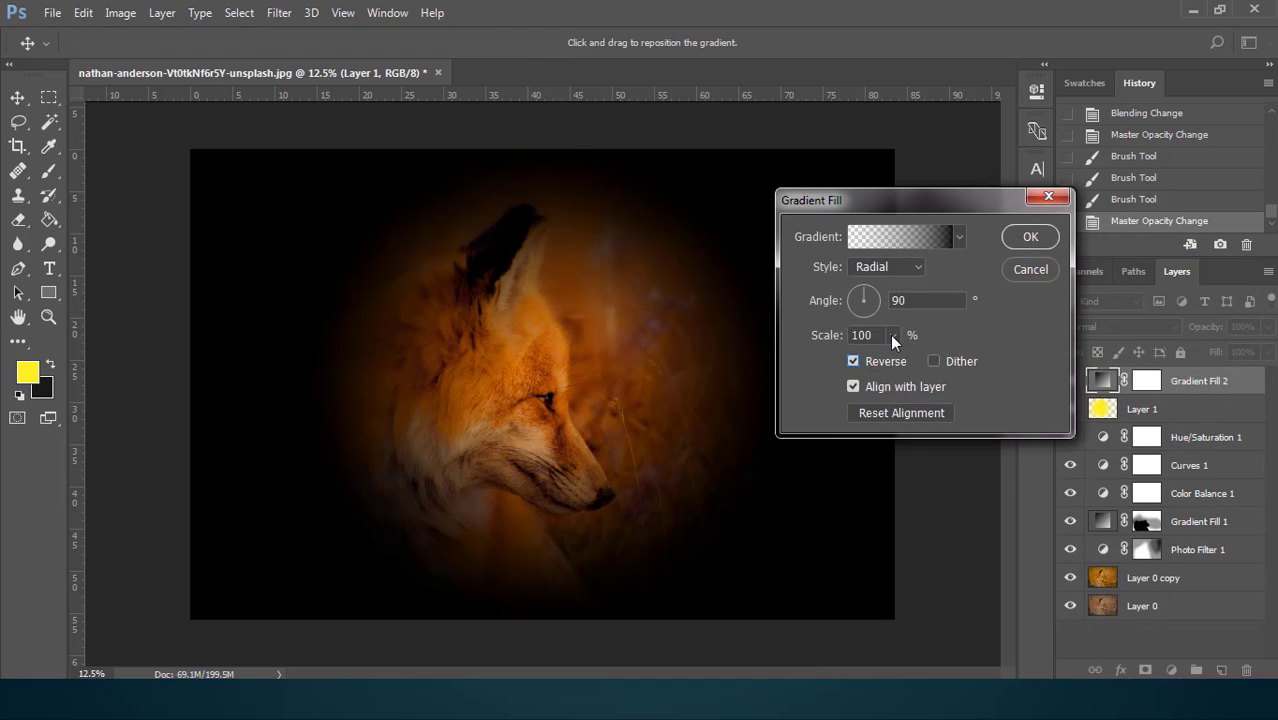
Scale the radial gradient to 407%, apply the fill and lower its layer opacity to 62%
{"action": "left_click", "coordinate": [892, 335]}
{"action": "left_click_drag", "start_coordinate": [893, 354], "coordinate": [918, 356]}
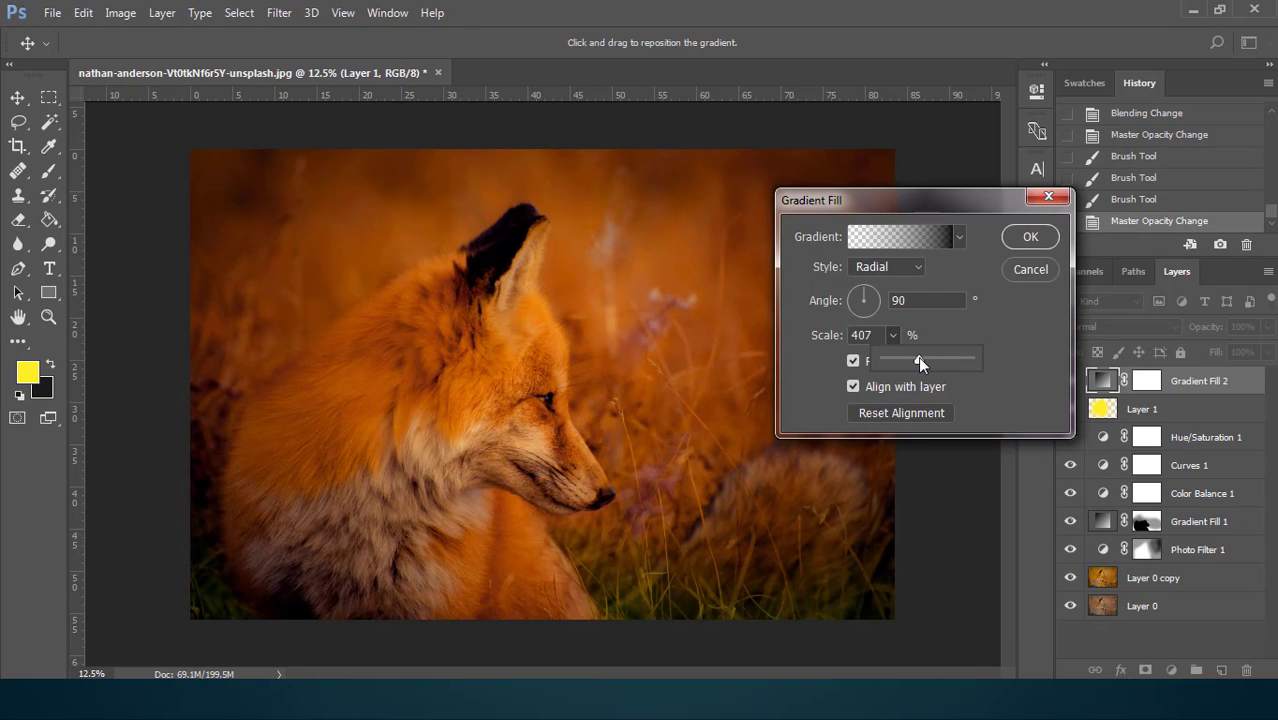
{"action": "left_click", "coordinate": [1030, 237]}
{"action": "left_click_drag", "start_coordinate": [1267, 326], "coordinate": [1241, 352]}
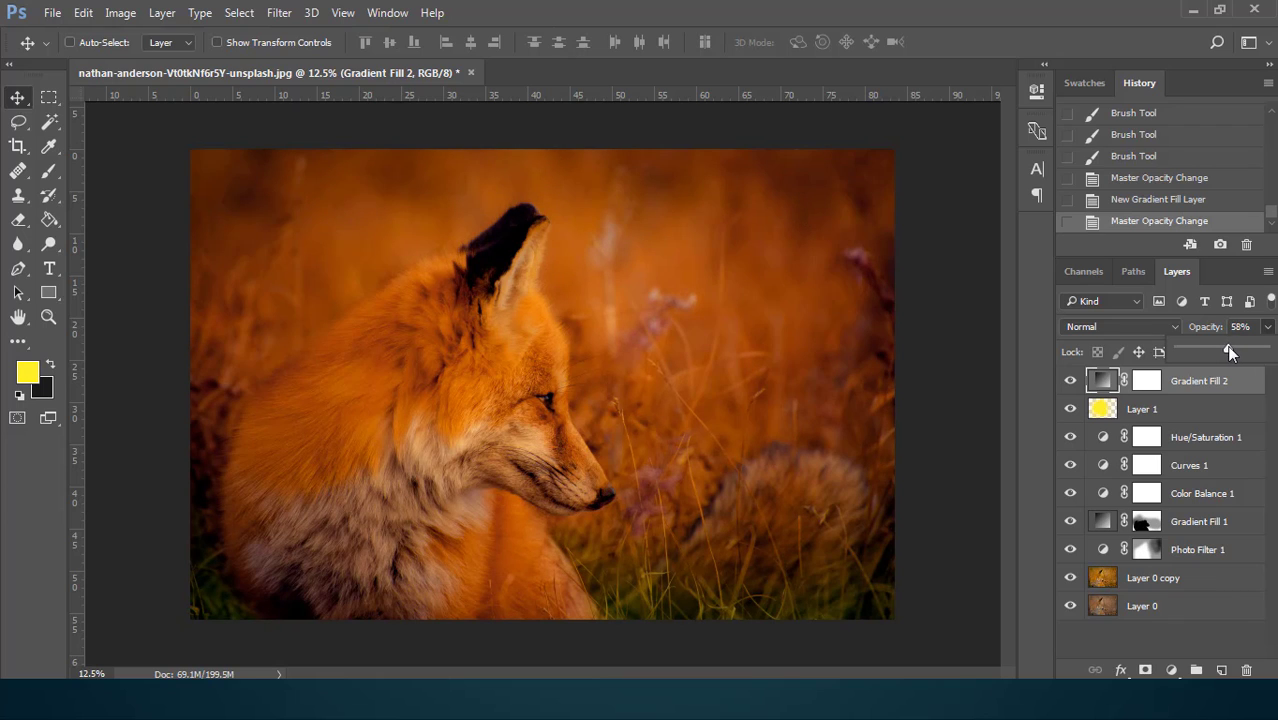
Paint black at 31% brush opacity on the Gradient Fill 2 mask over the fox's head and neck
{"action": "left_click", "coordinate": [1147, 380]}
{"action": "key", "text": "d"}
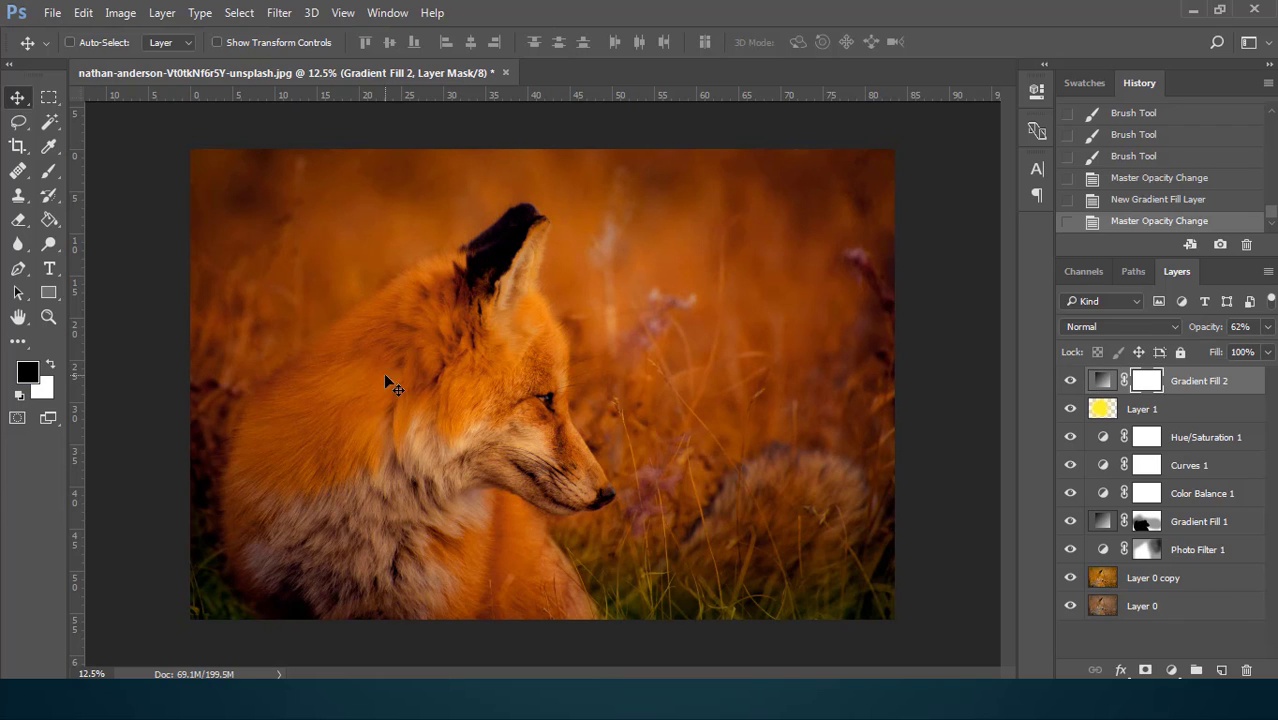
{"action": "left_click", "coordinate": [52, 171]}
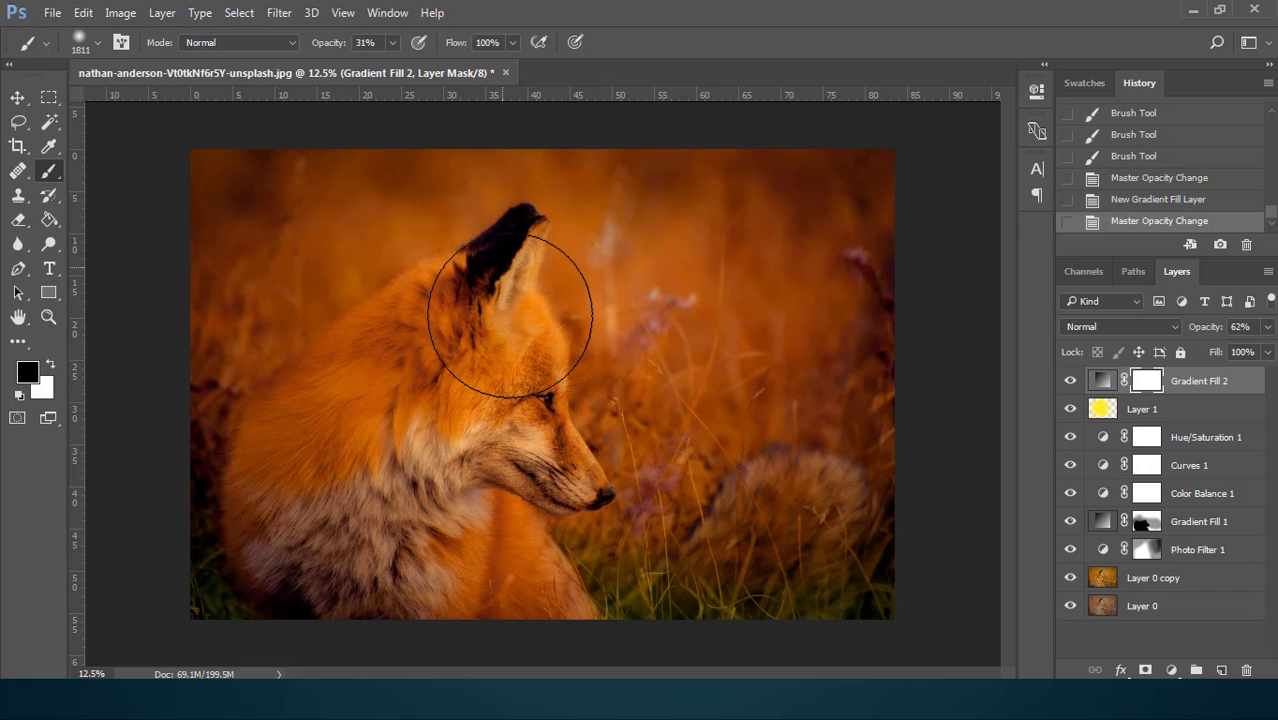
{"action": "left_click", "coordinate": [428, 386]}
{"action": "key", "text": "v"}
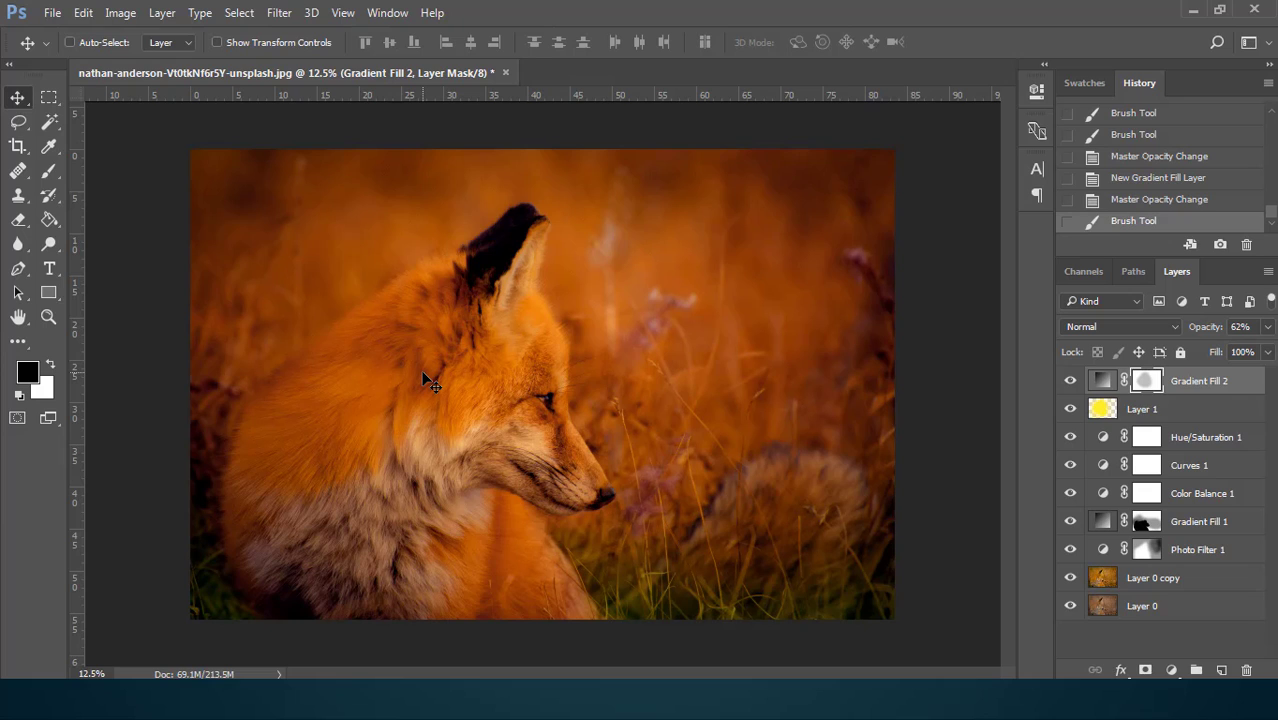
Raise the brush opacity to 100% and paint black over the fox again on the Gradient Fill 2 mask
{"action": "left_click", "coordinate": [49, 171]}
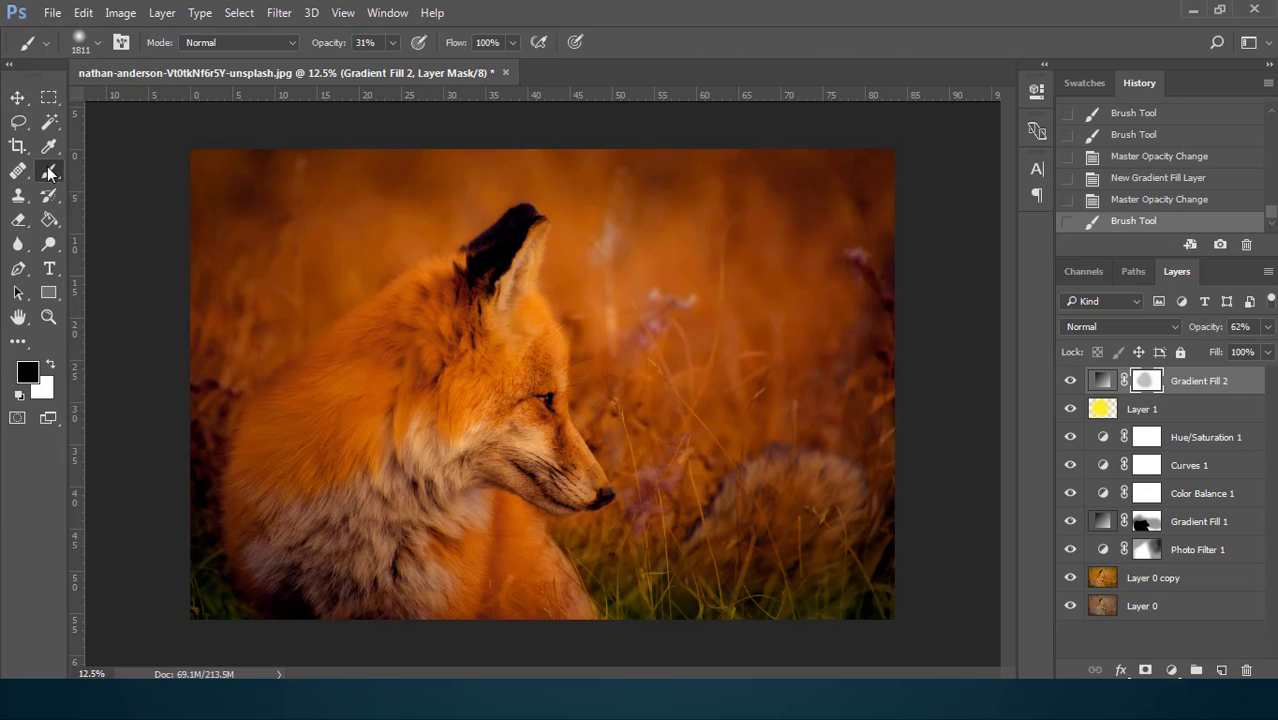
{"action": "left_click", "coordinate": [458, 63]}
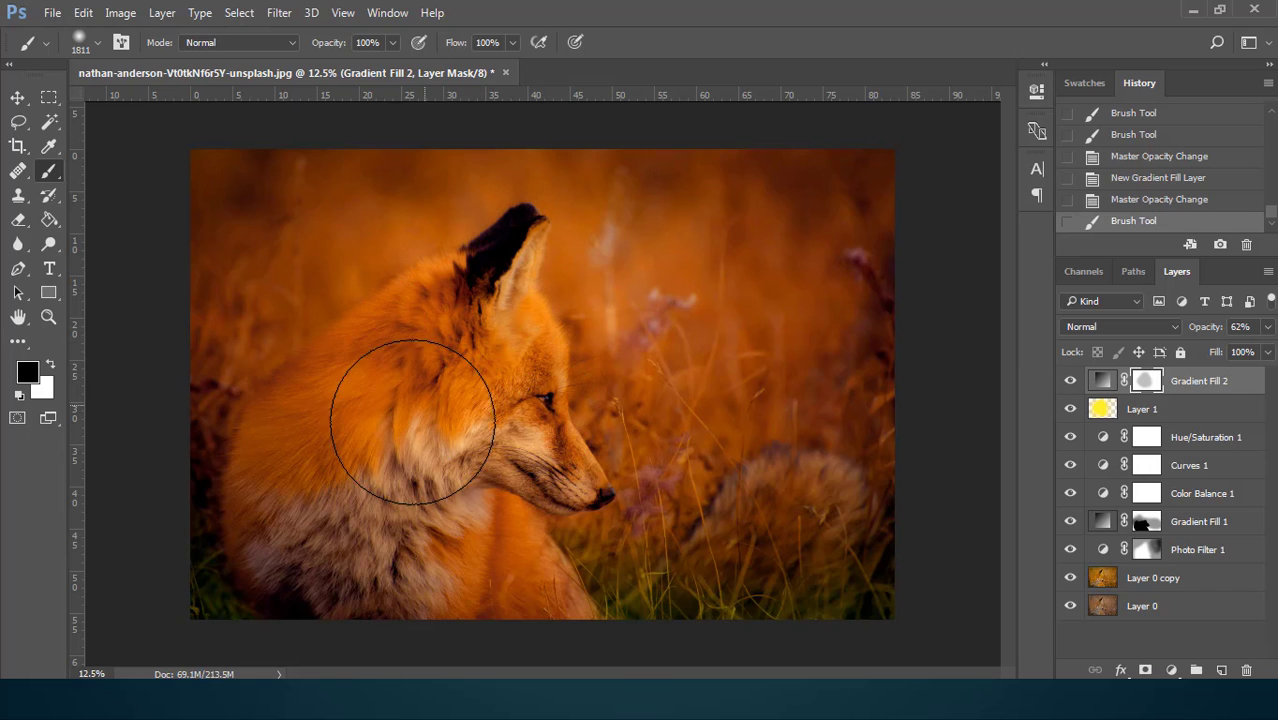
{"action": "left_click", "coordinate": [438, 350]}
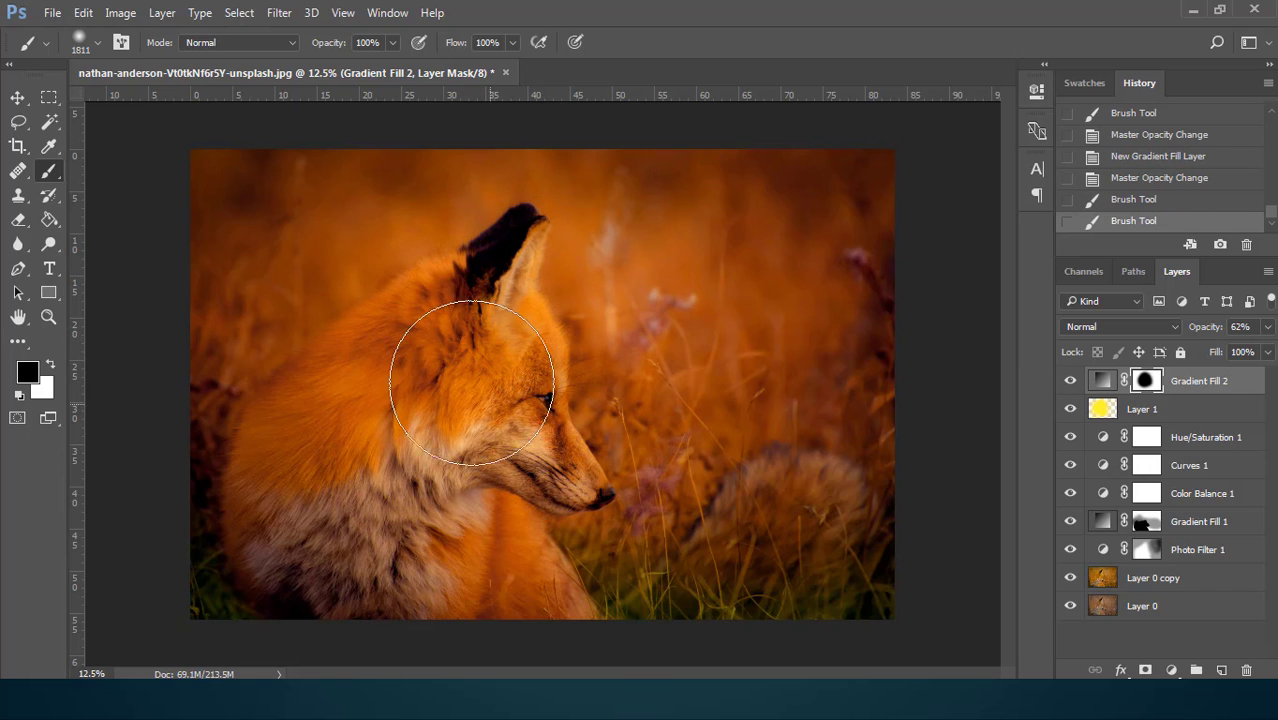
{"action": "key", "text": "v"}
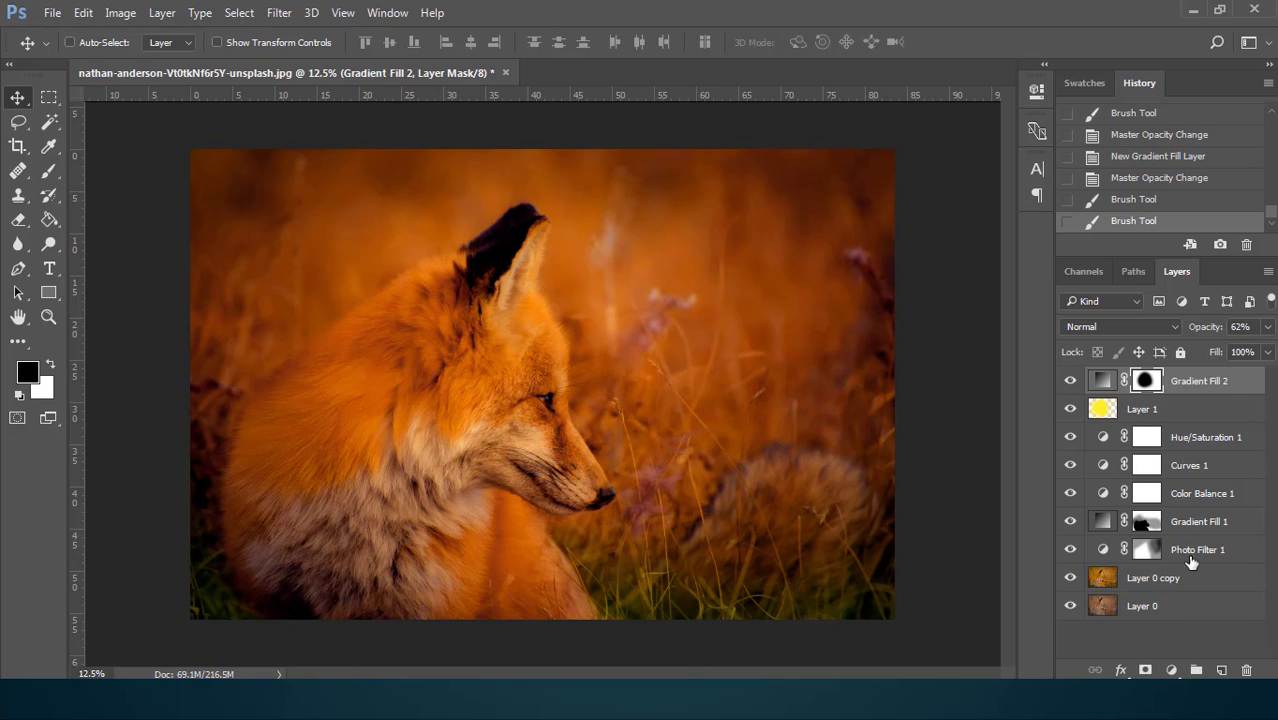
Group the layers from Layer 0 copy up to Gradient Fill 2 in Pass Through mode, keeping the default group name
{"action": "left_click", "coordinate": [1232, 578]}
{"action": "left_click", "coordinate": [1260, 383], "text": "shift"}
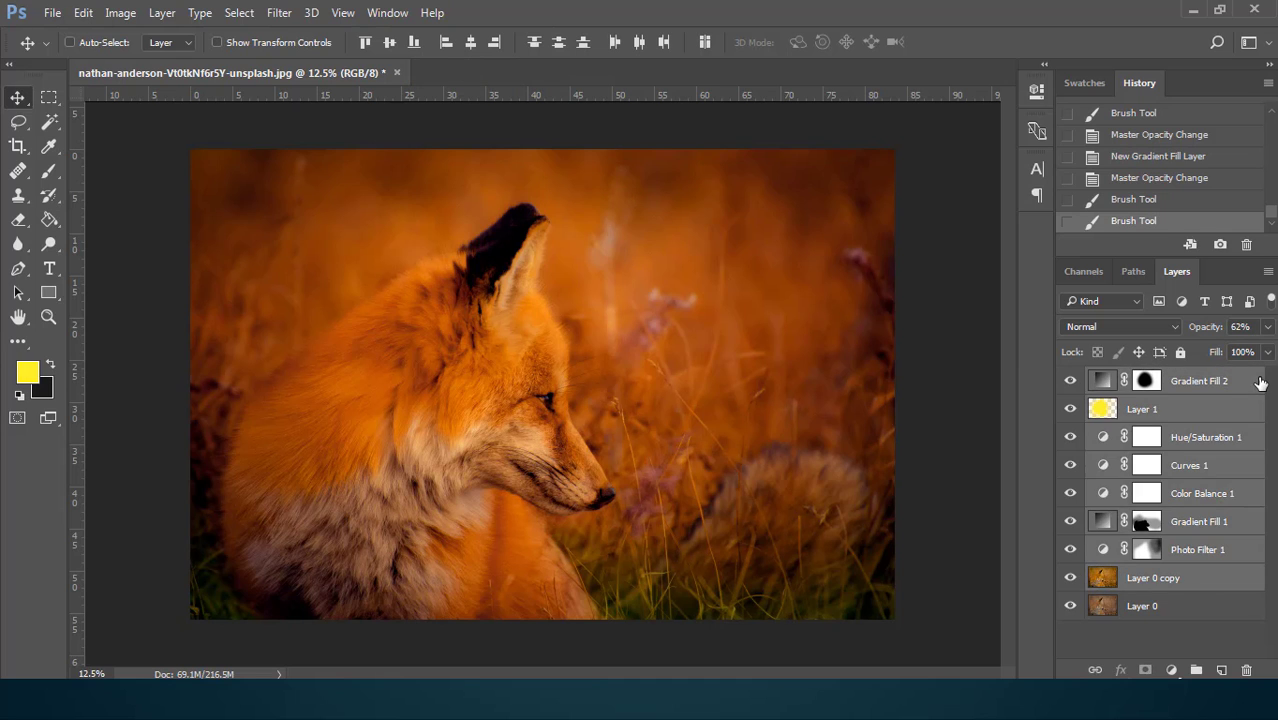
{"action": "right_click", "coordinate": [1260, 383]}
{"action": "left_click", "coordinate": [925, 218]}
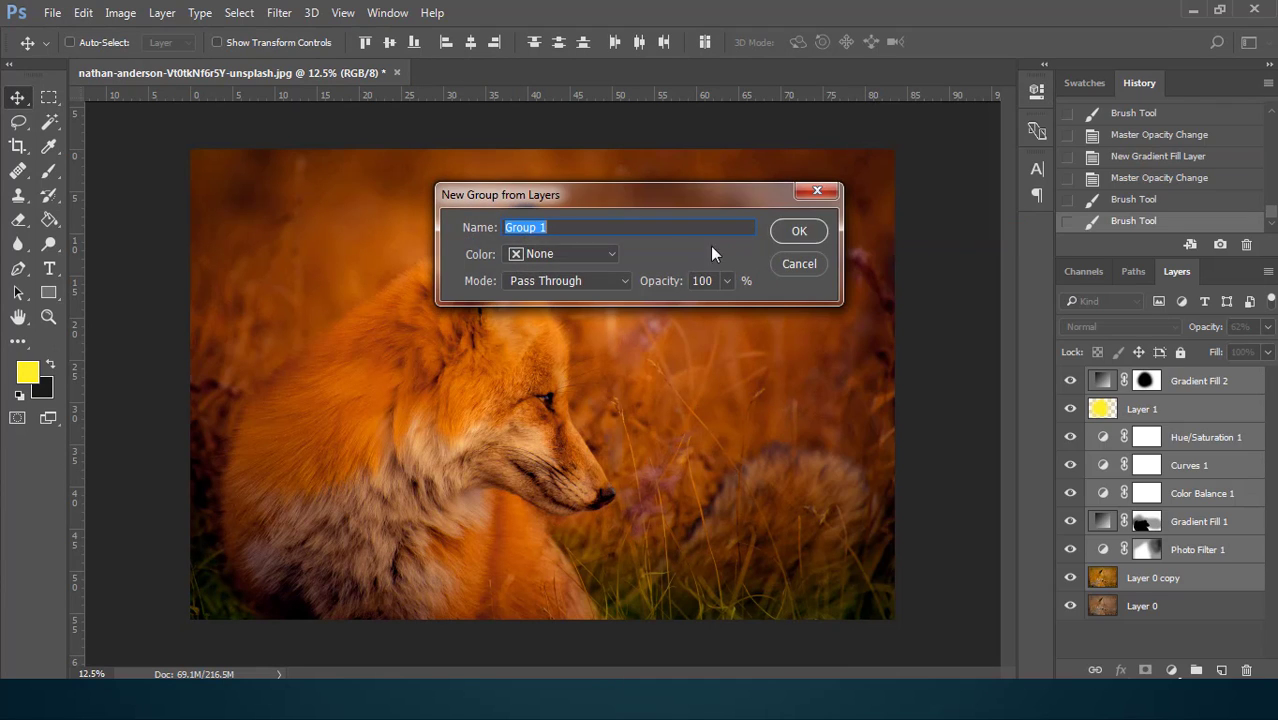
{"action": "left_click", "coordinate": [799, 231]}
Toggle the visibility of the grading group to compare the photo before and after
{"action": "left_click", "coordinate": [1071, 380]}
{"action": "left_click", "coordinate": [1071, 380]}
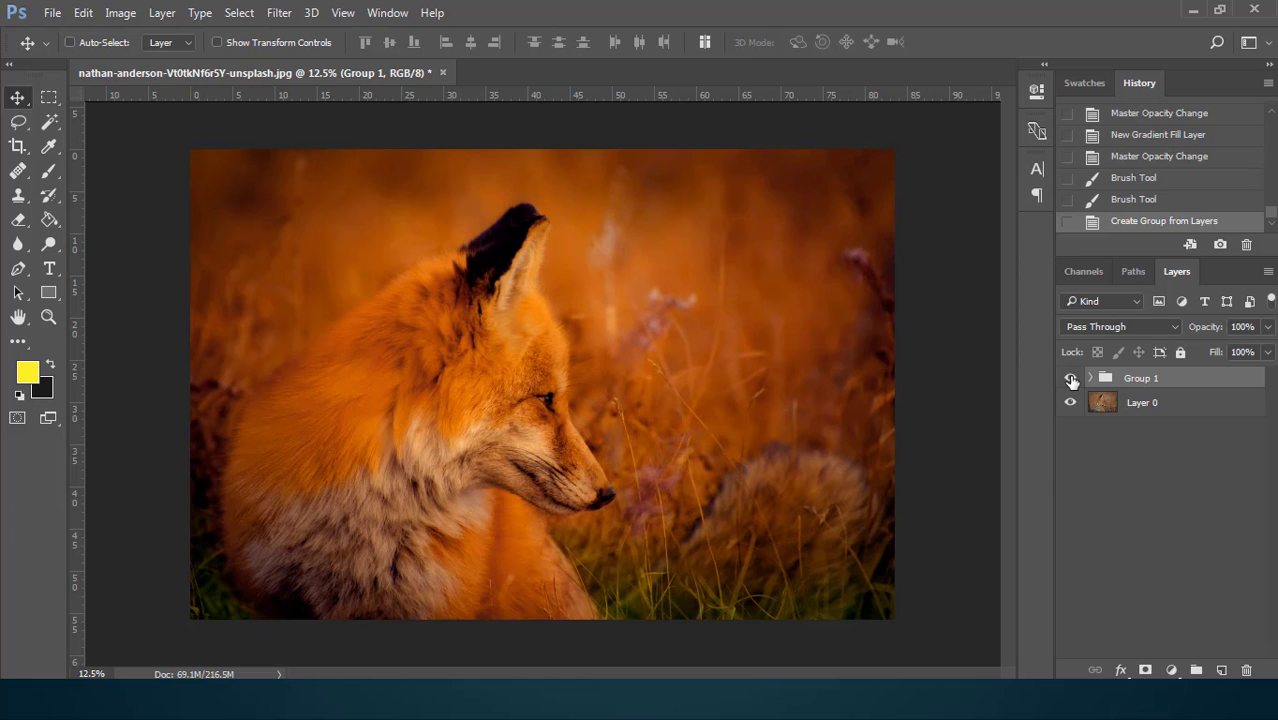
{"action": "left_click", "coordinate": [1071, 380]}
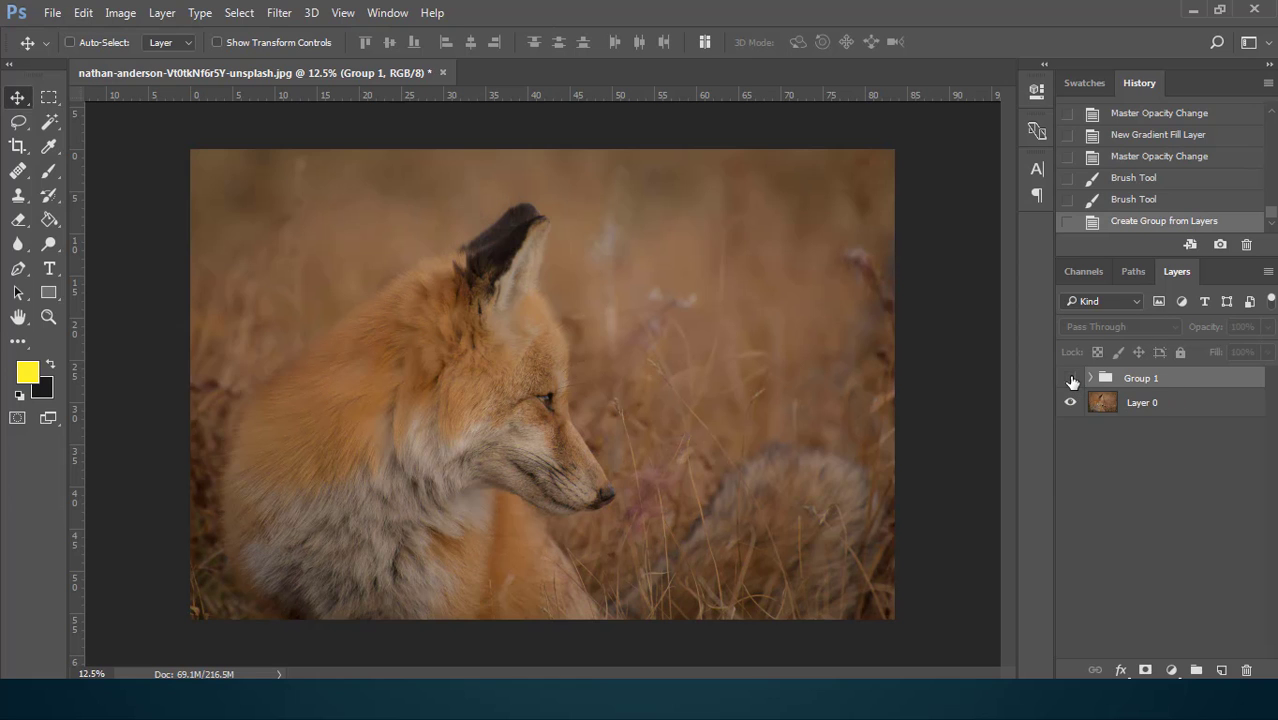
{"action": "left_click", "coordinate": [1071, 380]}
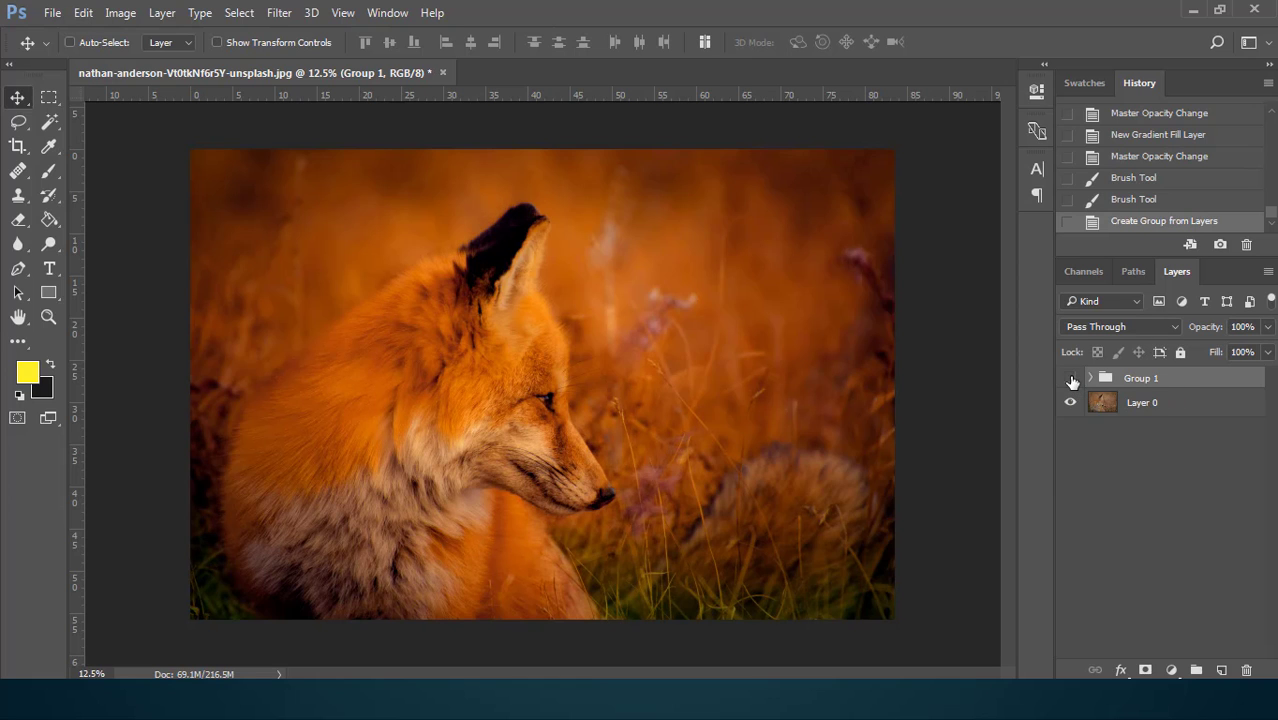
{"action": "left_click", "coordinate": [1071, 380]}
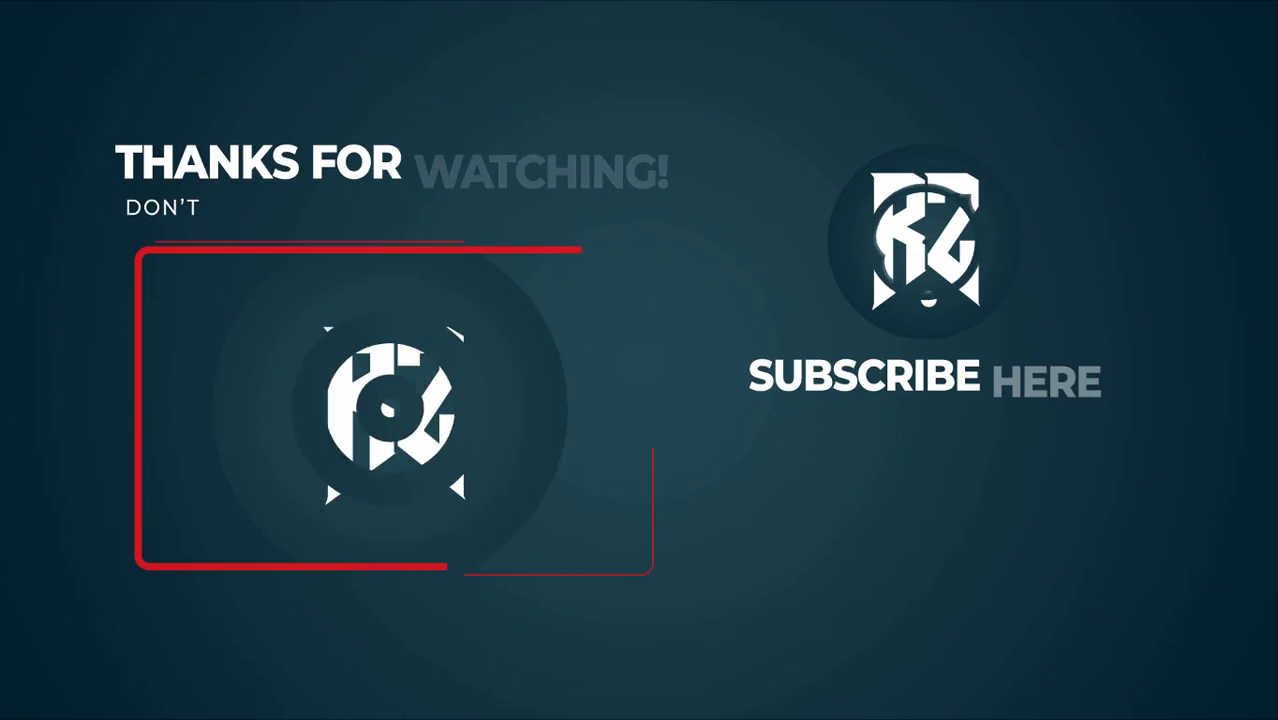